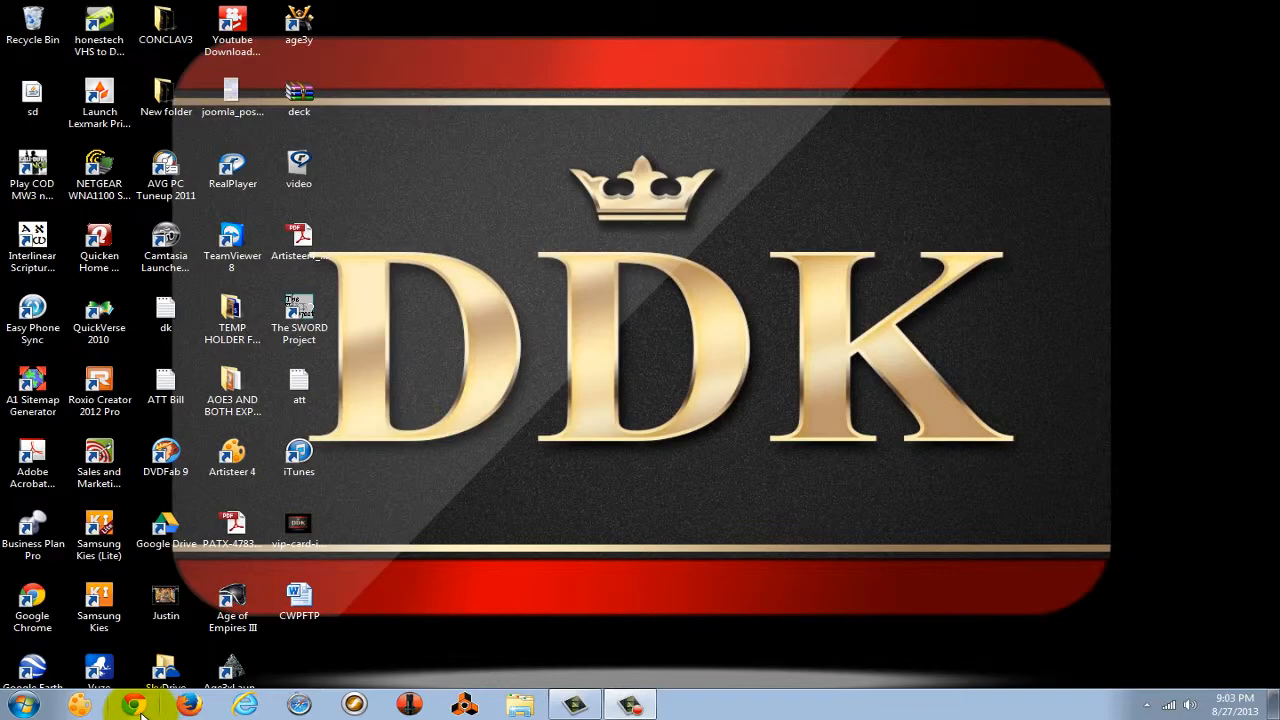
# Open the browser and launch the My Joomla - Administration bookmark from the DesignKings bookmark folder.
pyautogui.click(140, 708)
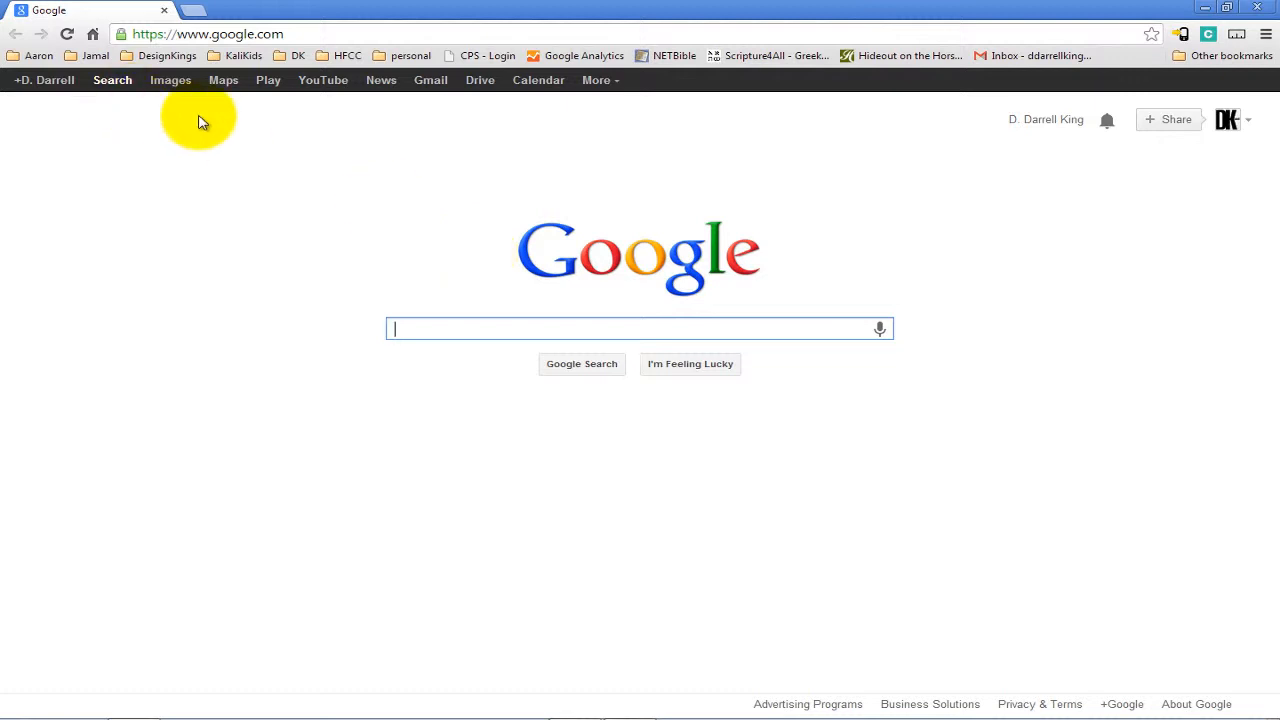
pyautogui.click(160, 55)
pyautogui.moveTo(240, 137)
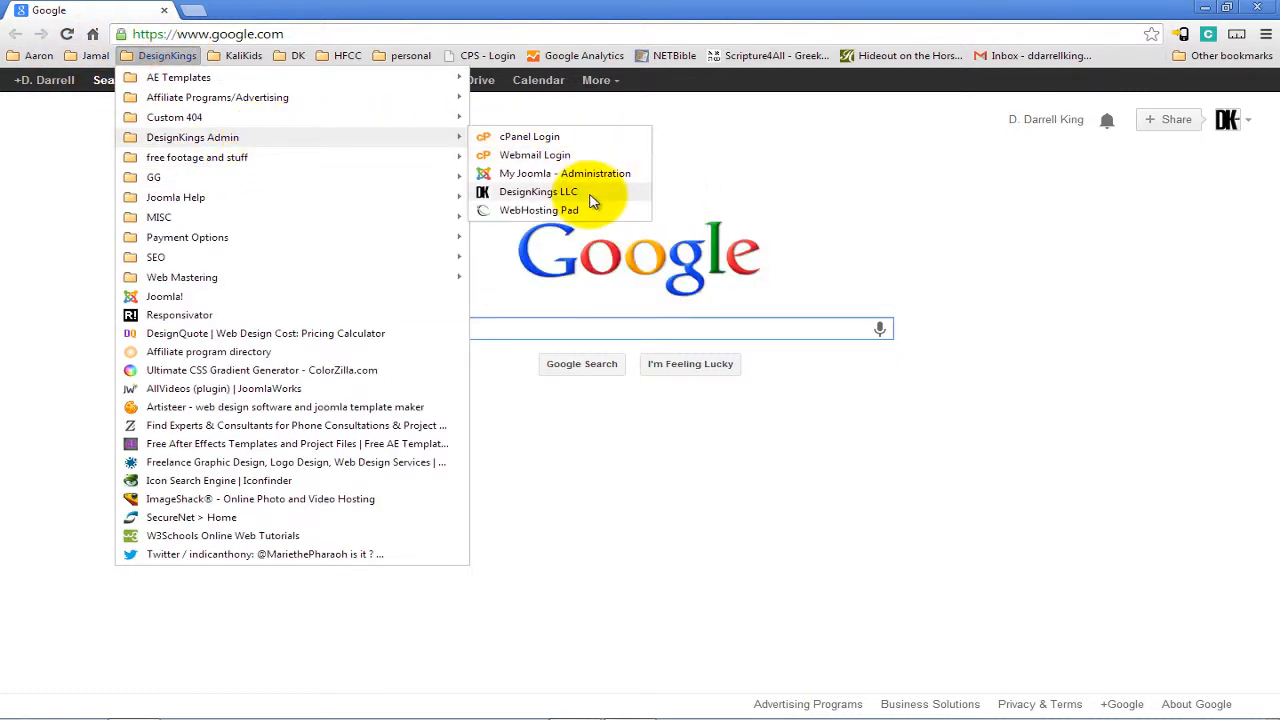
pyautogui.click(633, 177)
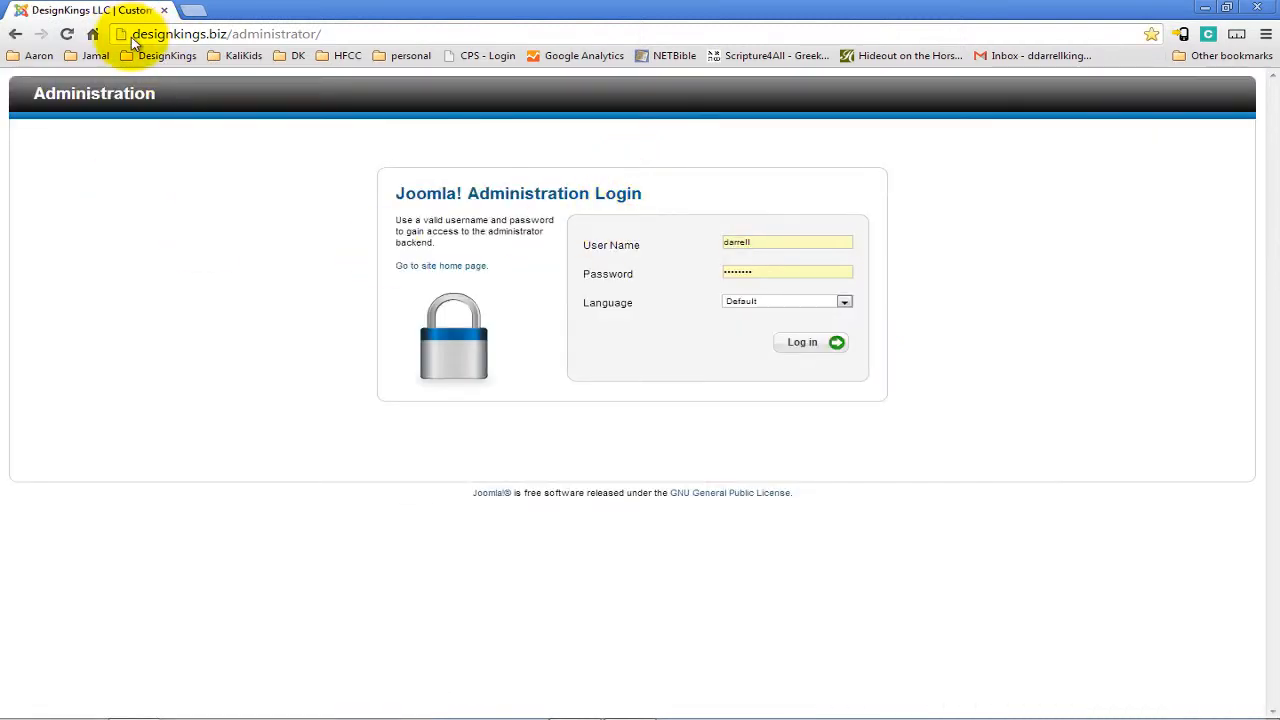
# Log in to the Joomla administrator backend of designkings.biz with the saved username and password.
pyautogui.moveTo(135, 34); pyautogui.dragTo(240, 34)
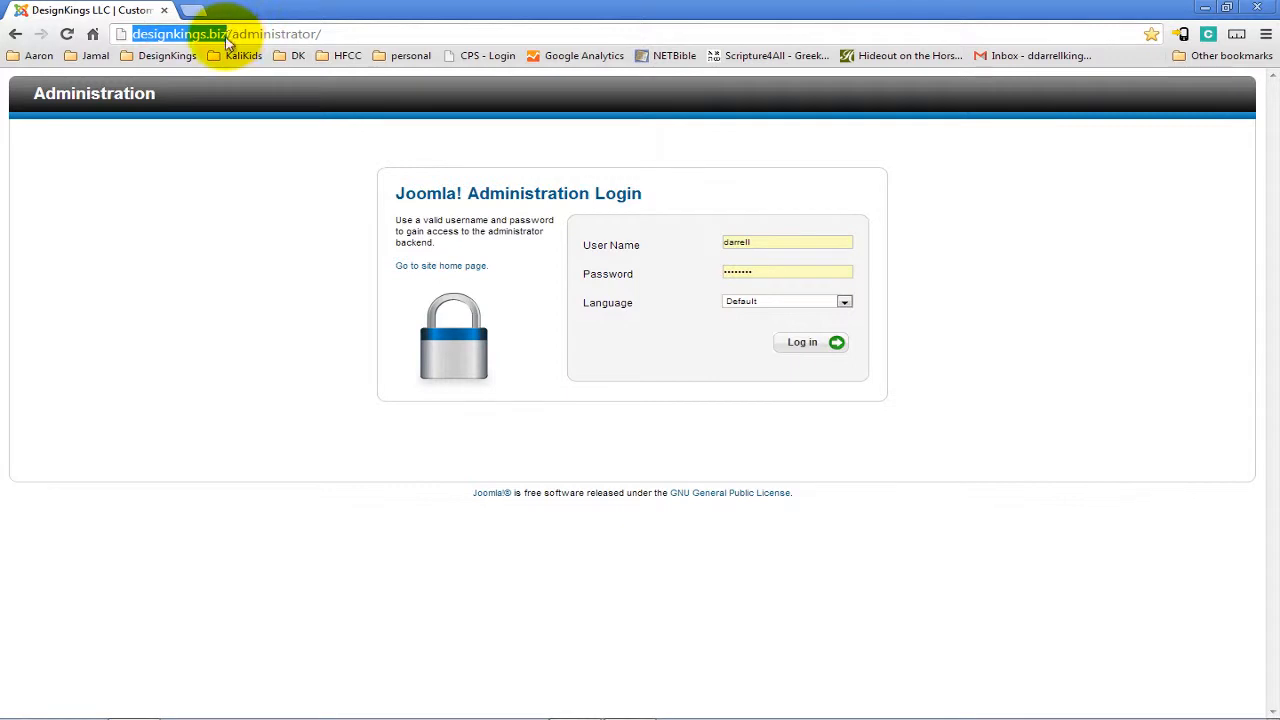
pyautogui.click(225, 37)
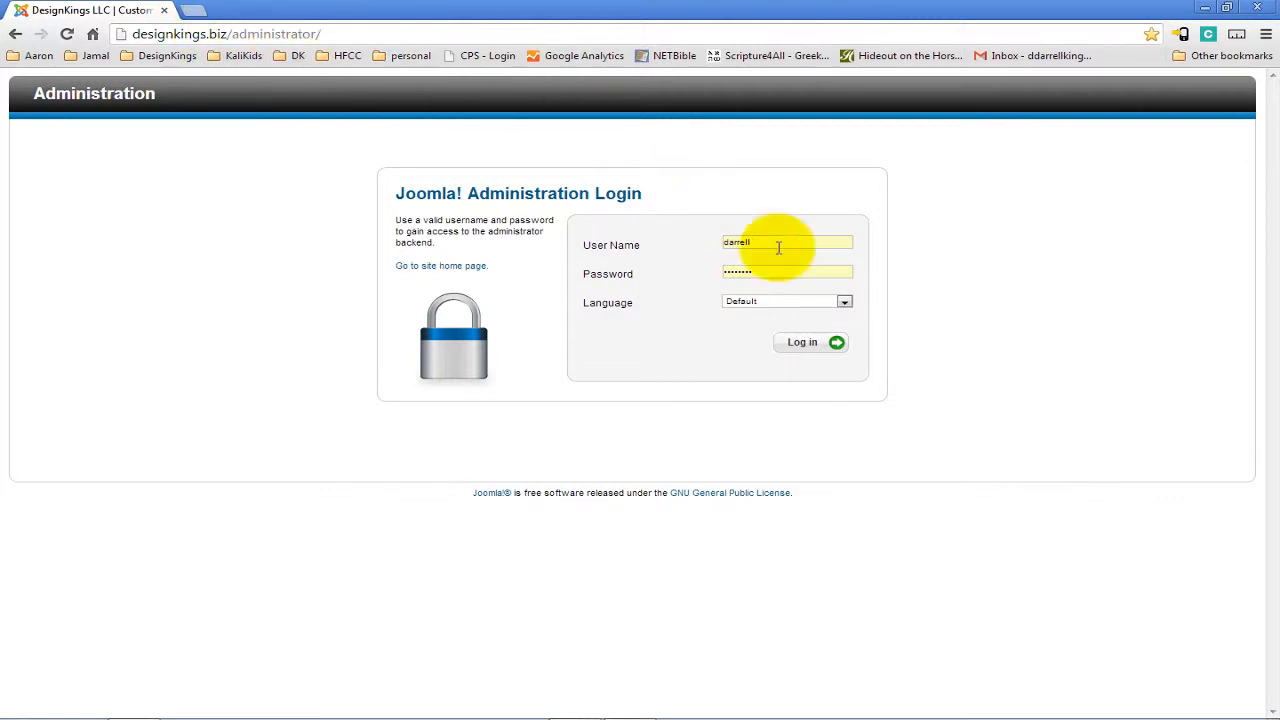
pyautogui.click(890, 219)
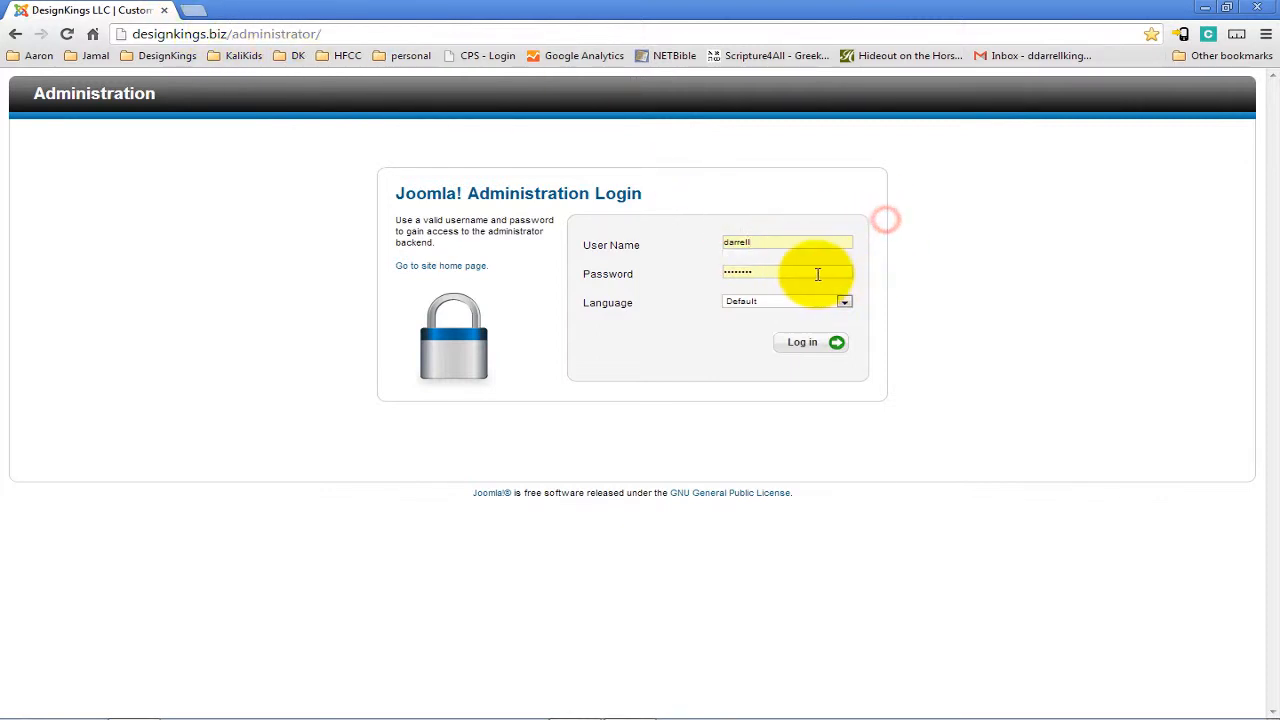
pyautogui.click(806, 342)
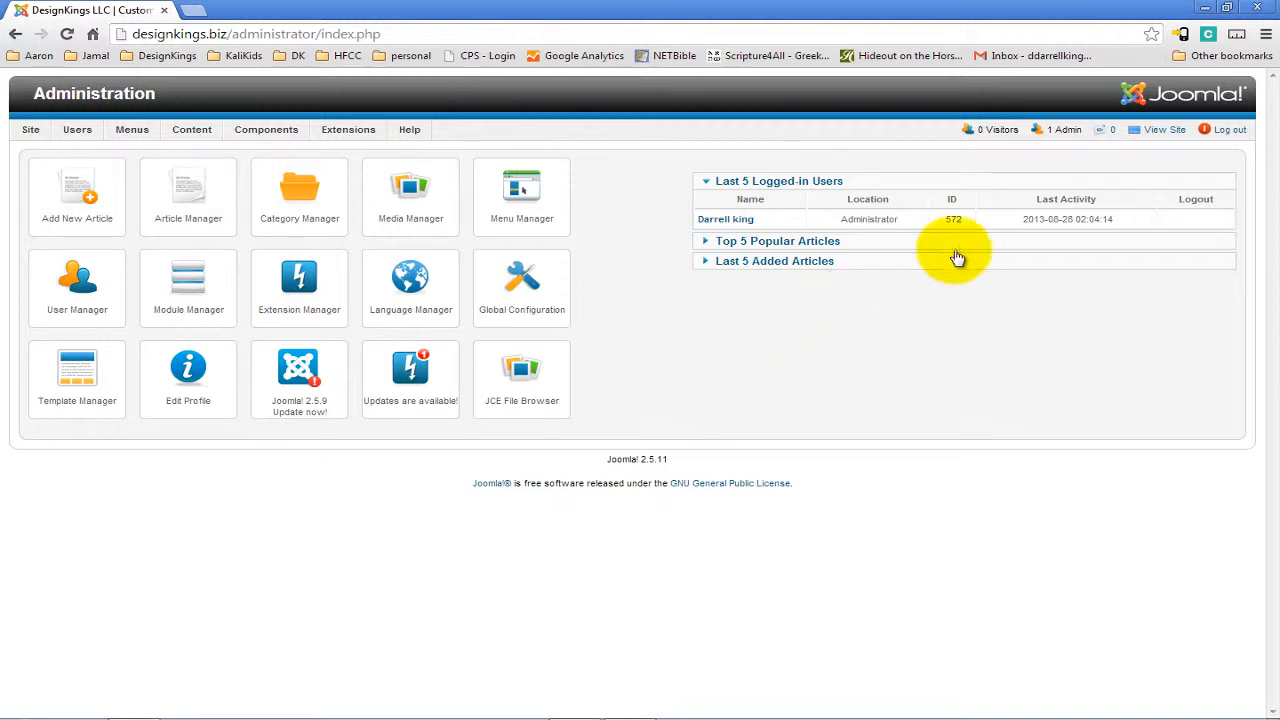
# Open the live site from the backend and visit its Joomla Tutorials page.
pyautogui.click(1163, 131)
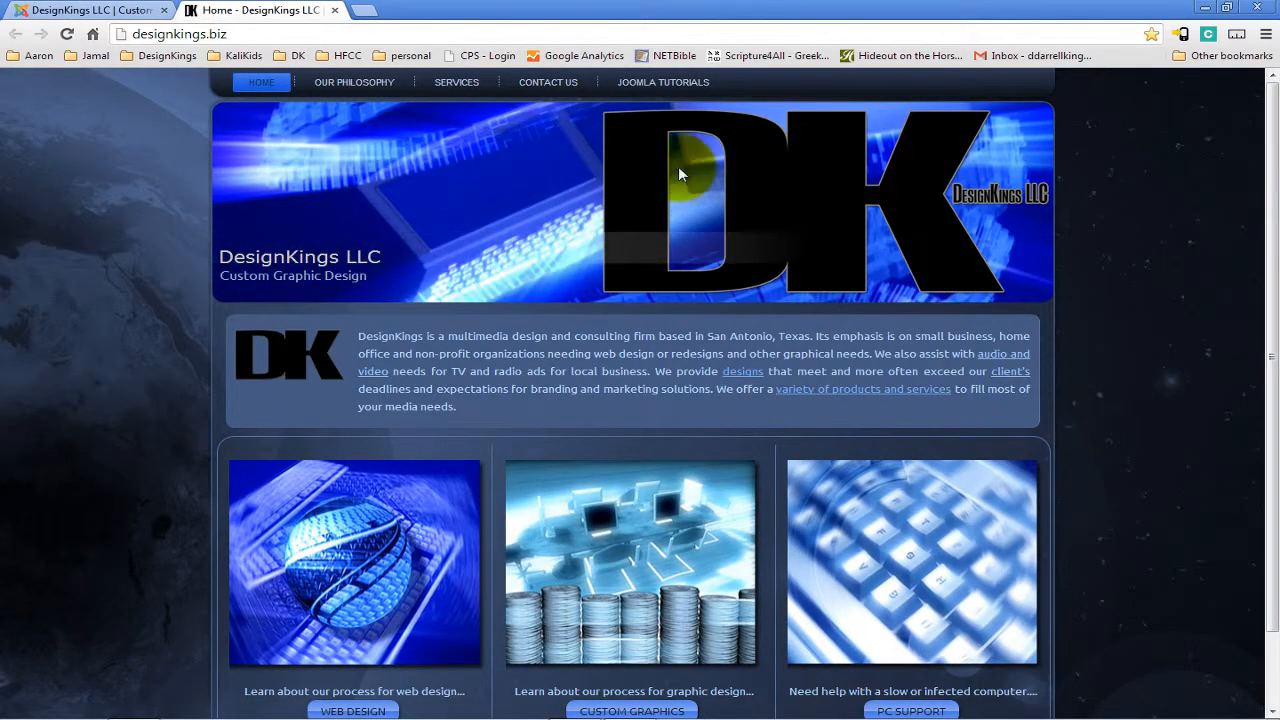
pyautogui.click(665, 86)
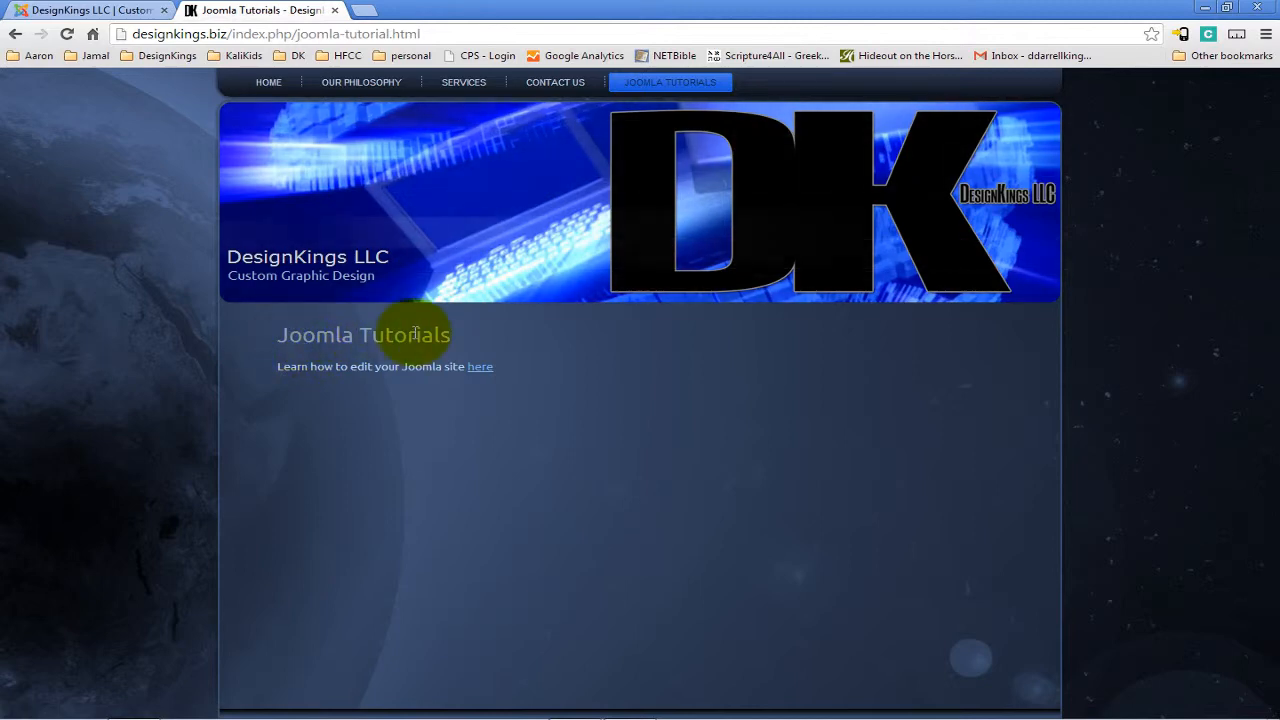
pyautogui.moveTo(274, 365); pyautogui.dragTo(508, 364)
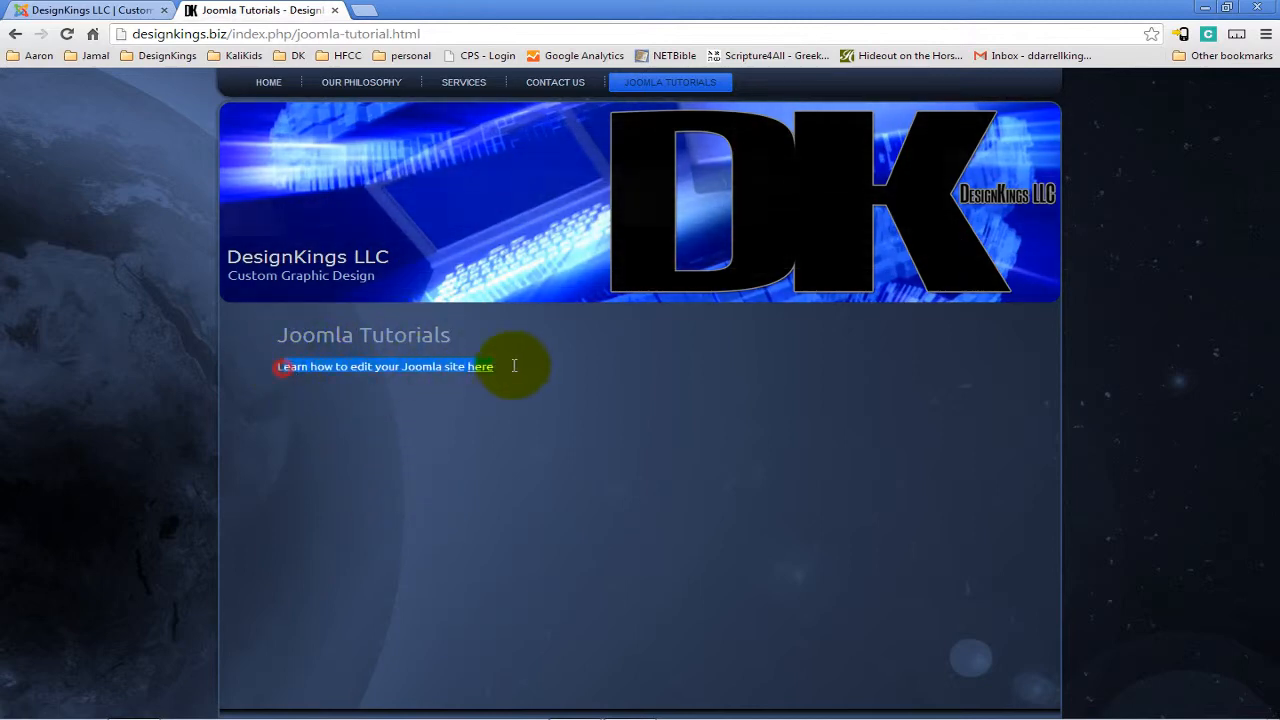
pyautogui.click(514, 363)
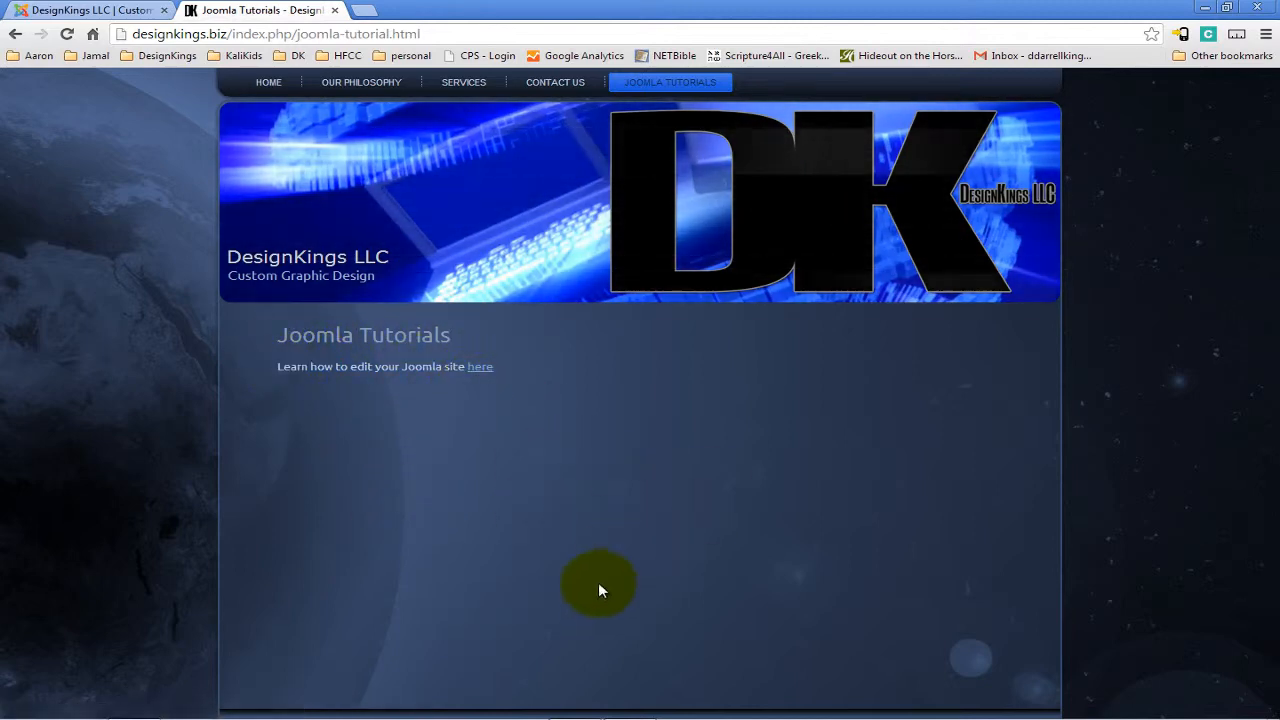
# Return to the administrator control panel and browse the Users and Extensions menus and the quick-launch icons.
pyautogui.click(72, 8)
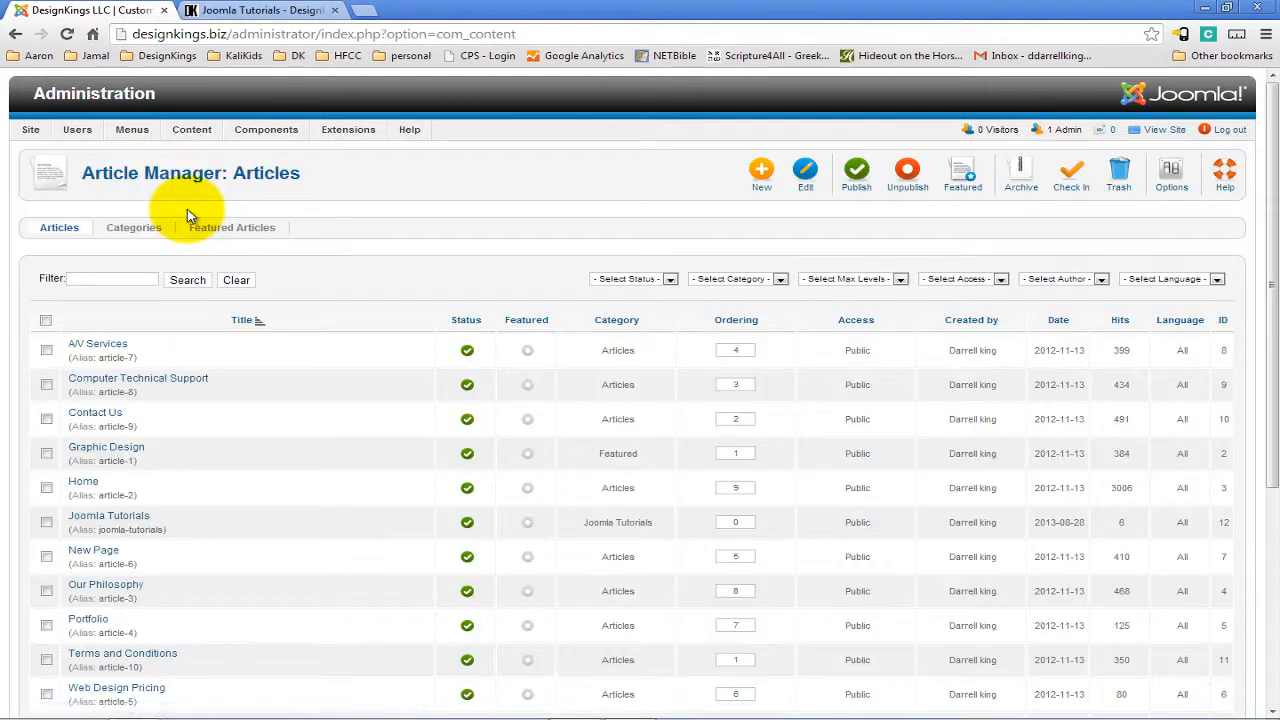
pyautogui.click(16, 37)
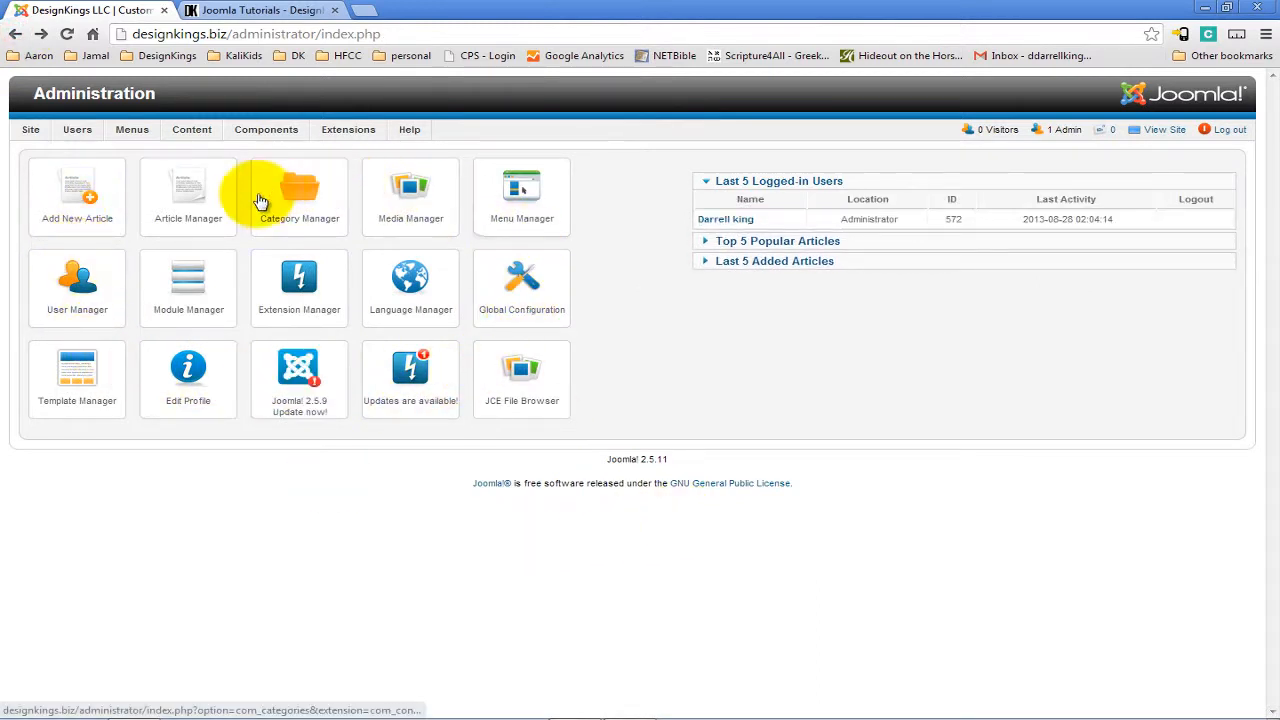
pyautogui.moveTo(87, 138)
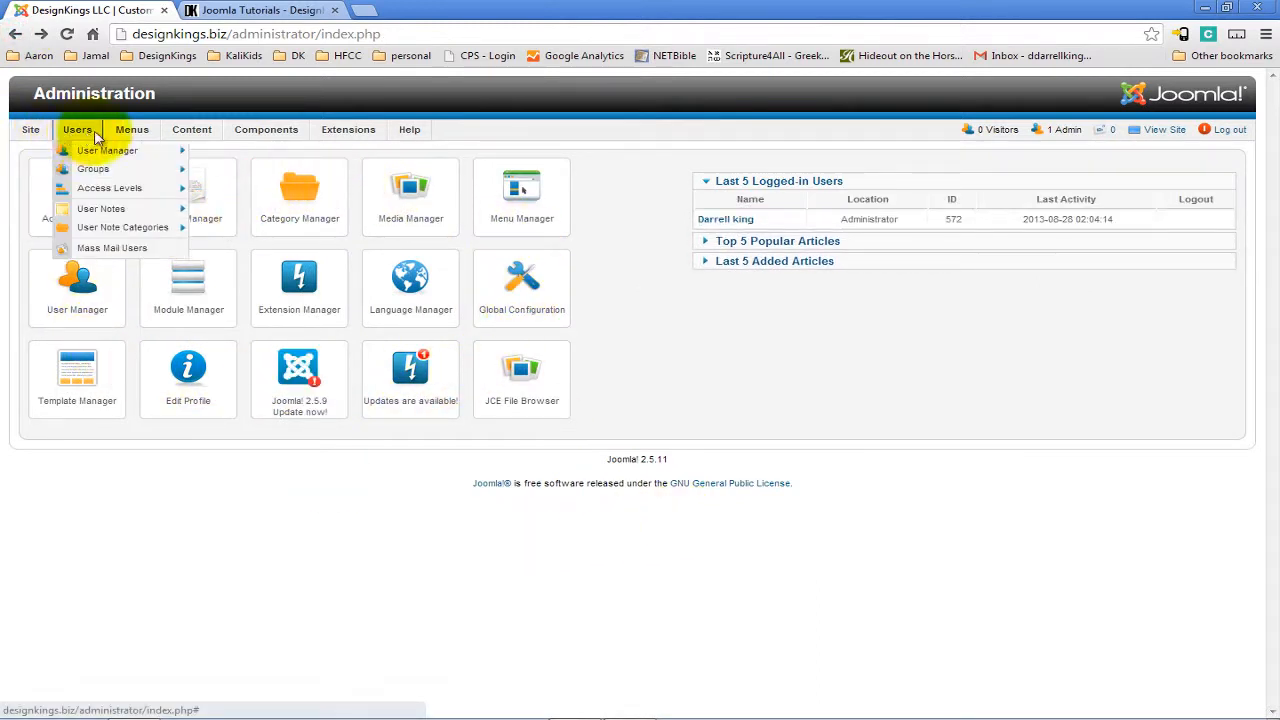
pyautogui.moveTo(364, 140)
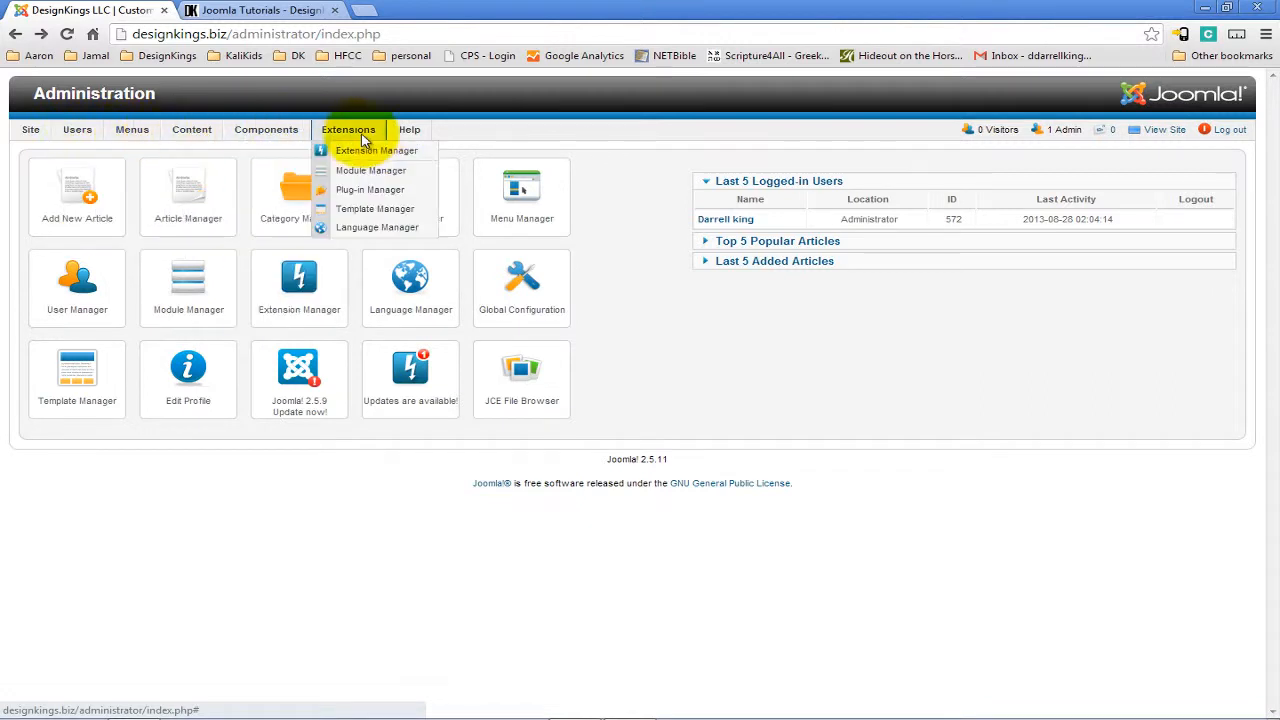
pyautogui.moveTo(403, 134)
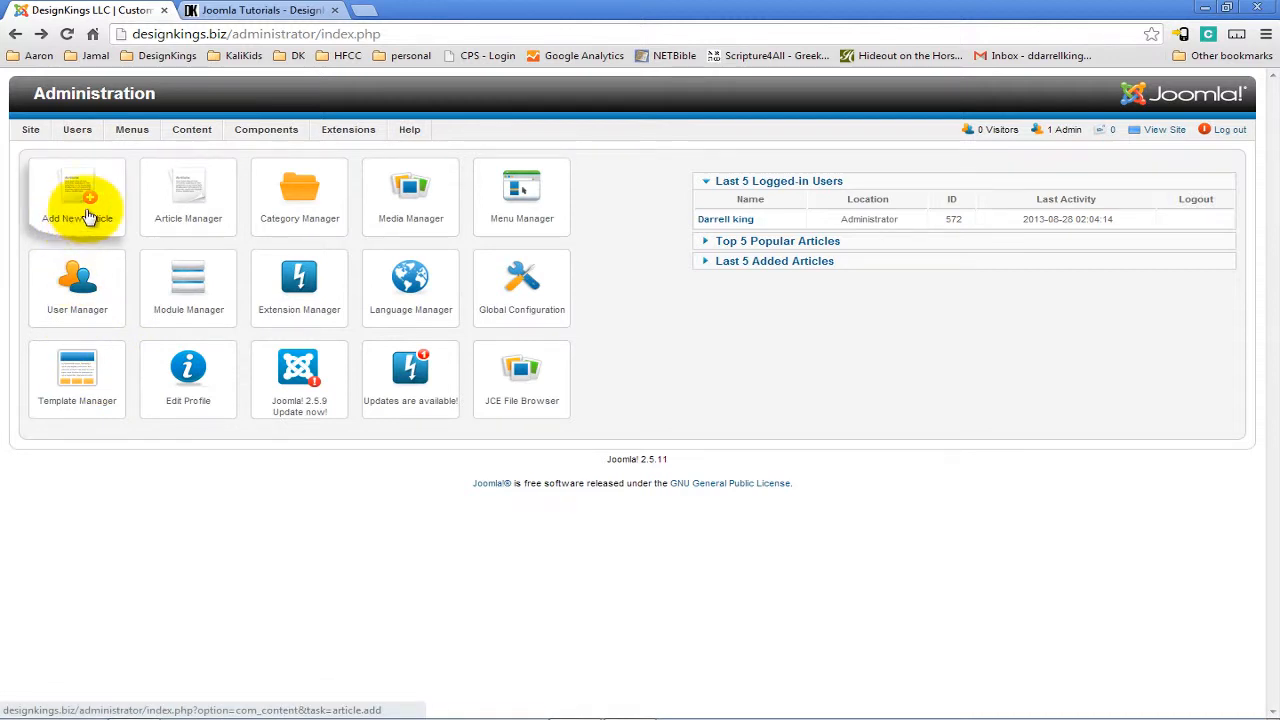
pyautogui.moveTo(193, 136)
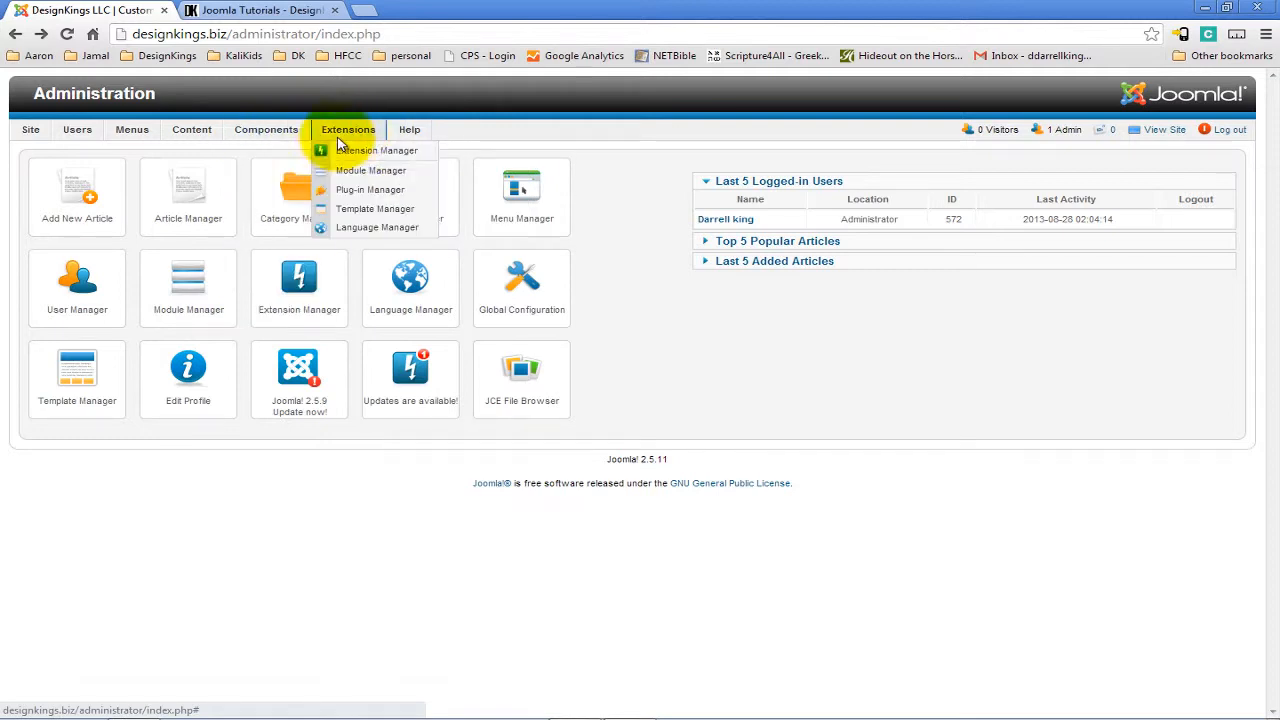
pyautogui.moveTo(126, 139)
pyautogui.moveTo(37, 140)
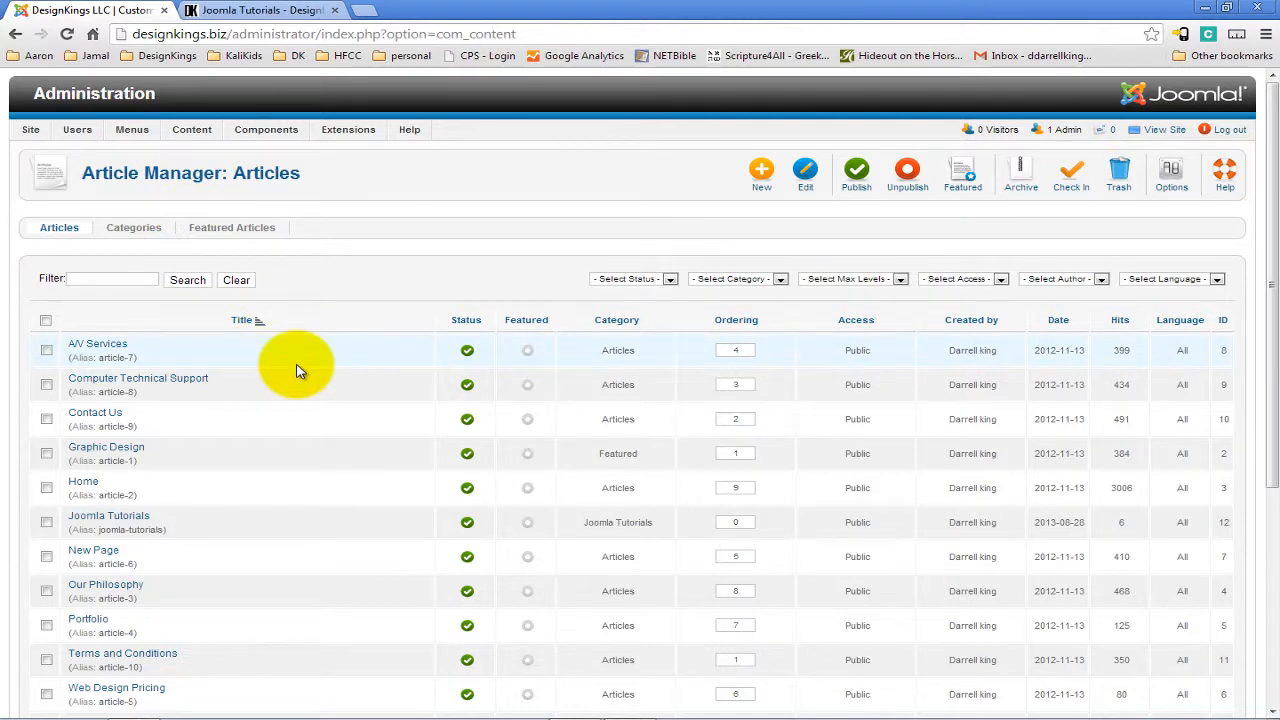
# Compare the article list with the live page and open the Joomla Tutorials article for editing.
pyautogui.scroll(-1, 296, 371)
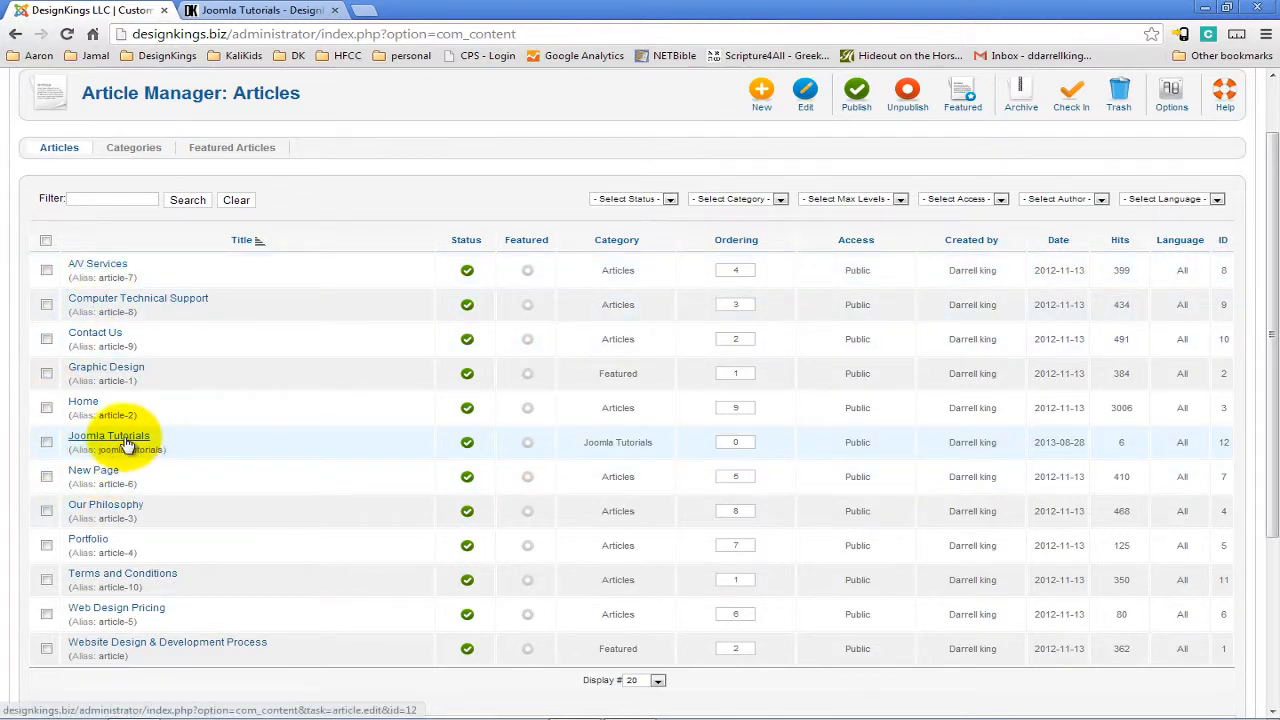
pyautogui.click(300, 10)
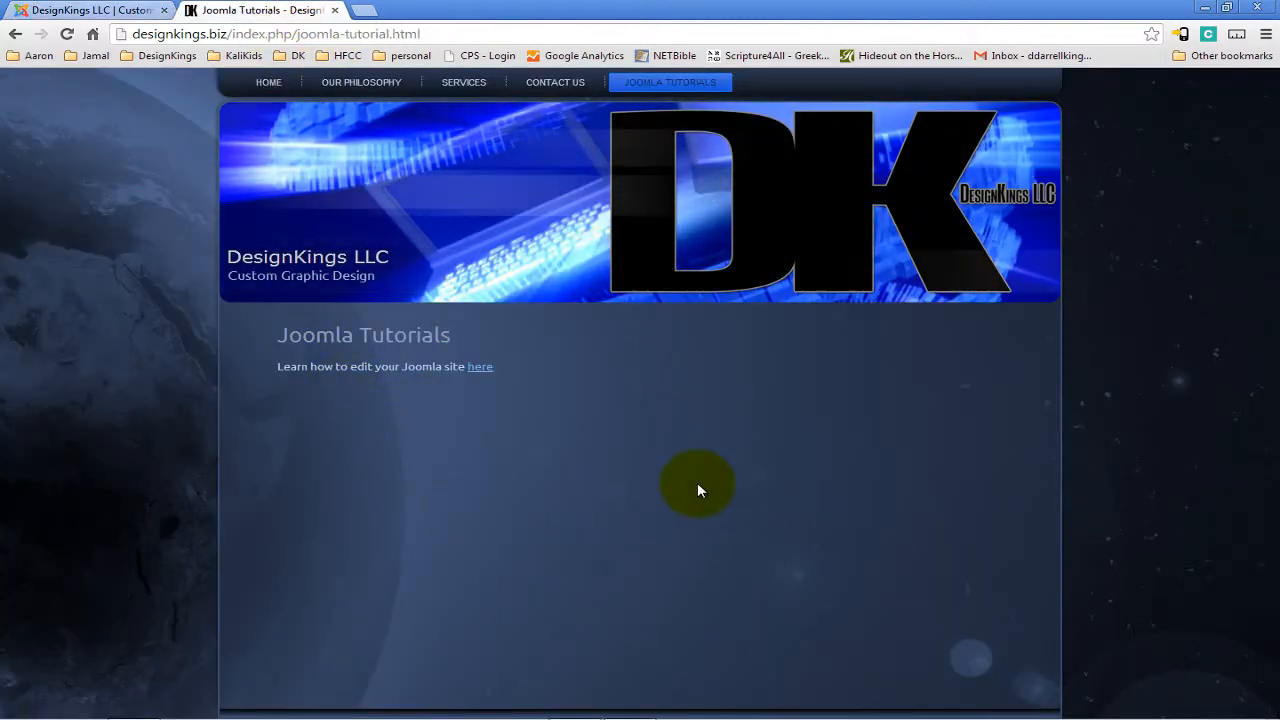
pyautogui.click(126, 10)
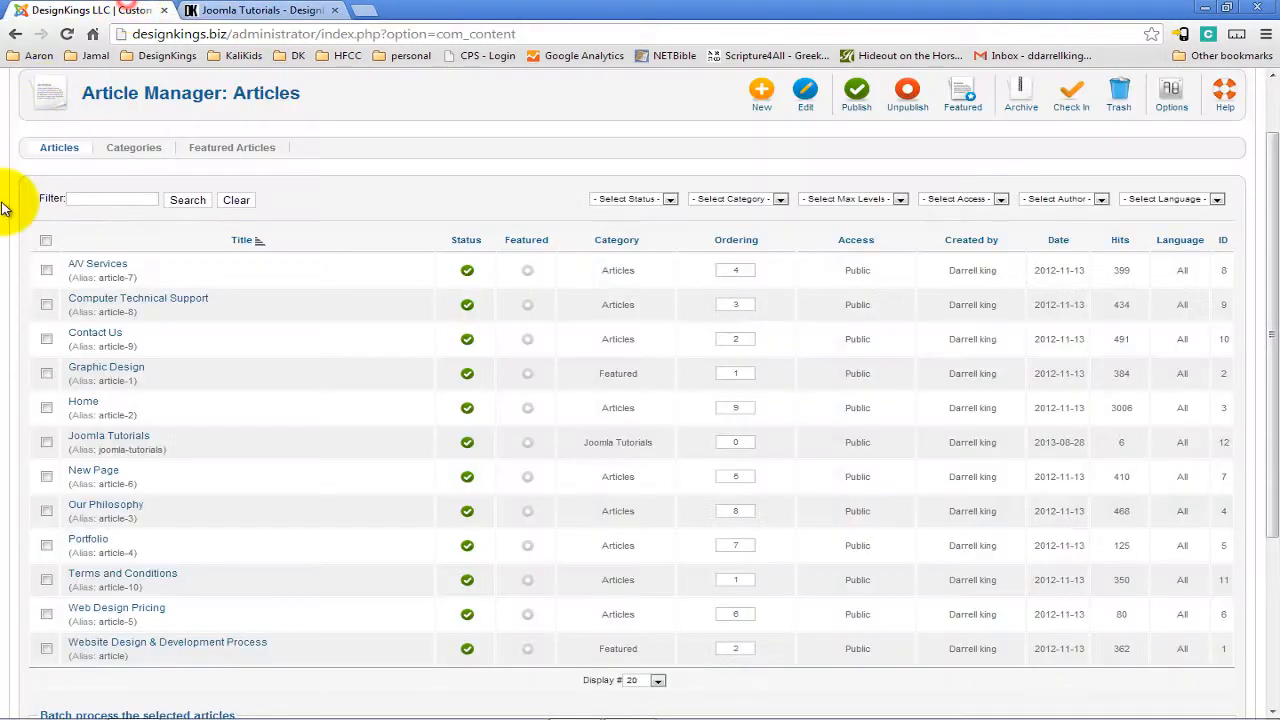
pyautogui.click(131, 444)
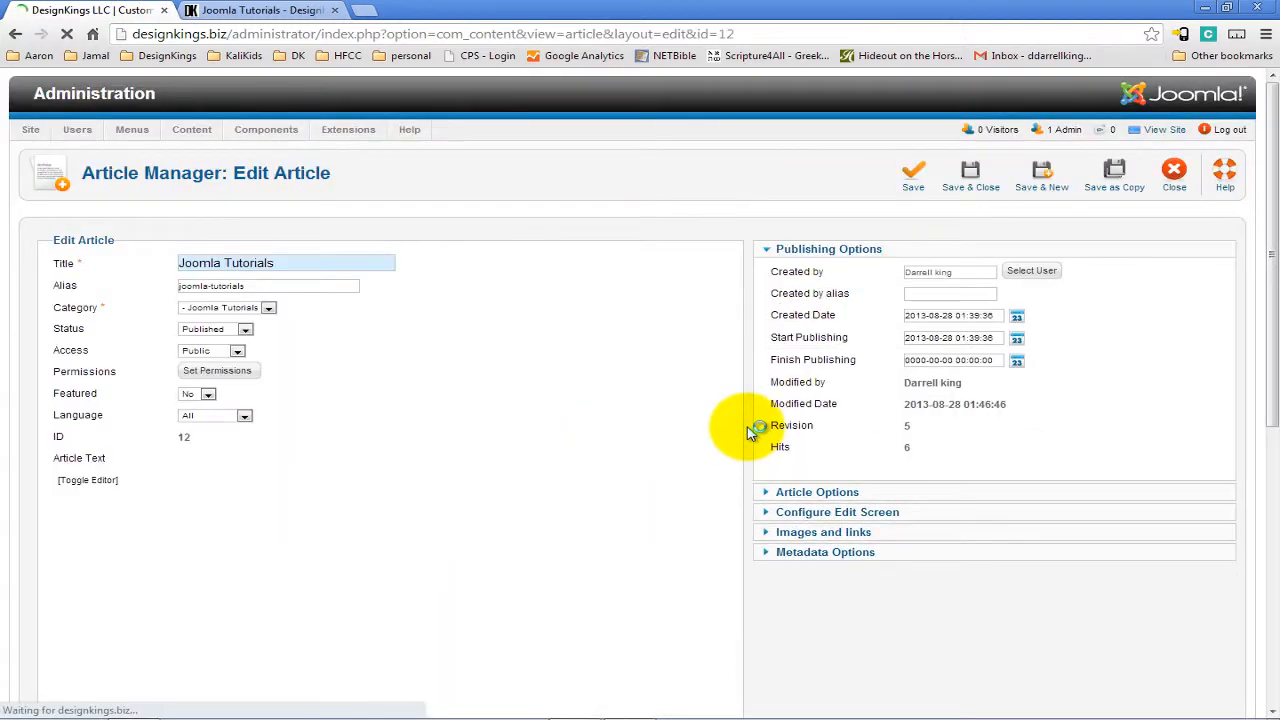
# Enlarge the article text editor and select the article's heading and text to inspect them.
pyautogui.scroll(-3, 749, 434)
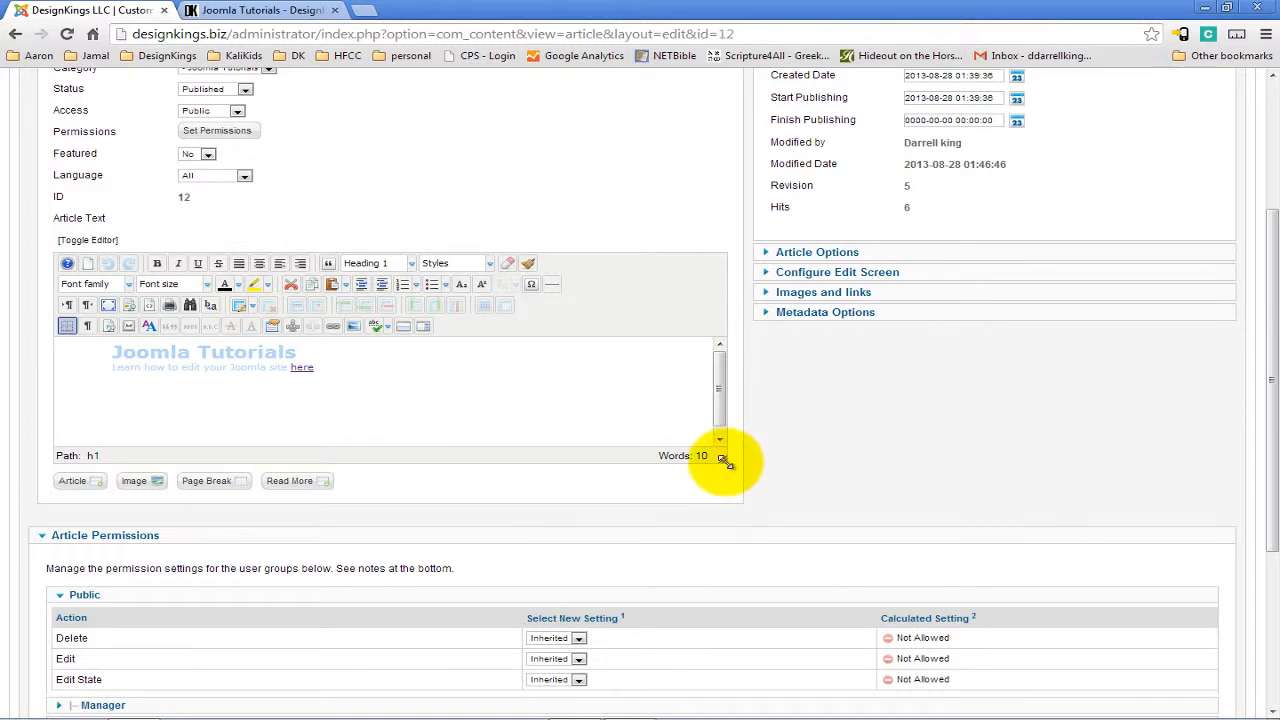
pyautogui.moveTo(722, 458); pyautogui.dragTo(749, 560)
pyautogui.click(486, 489)
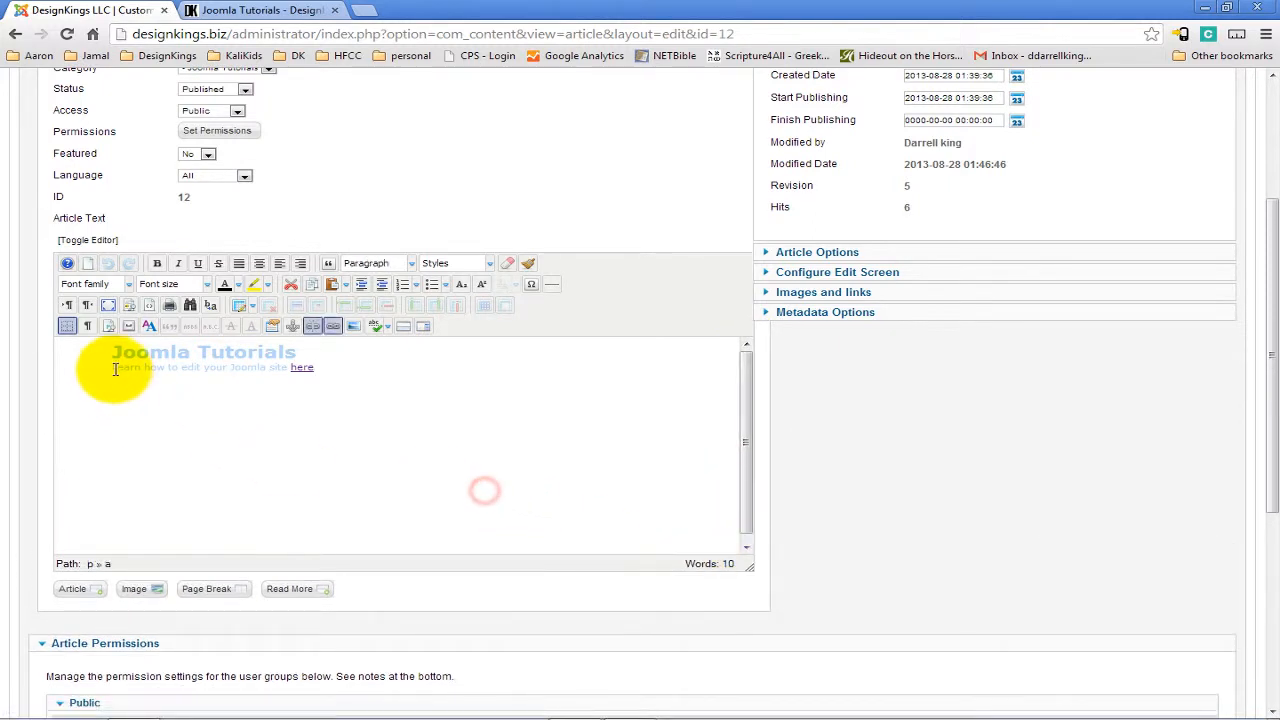
pyautogui.moveTo(115, 352); pyautogui.dragTo(366, 380)
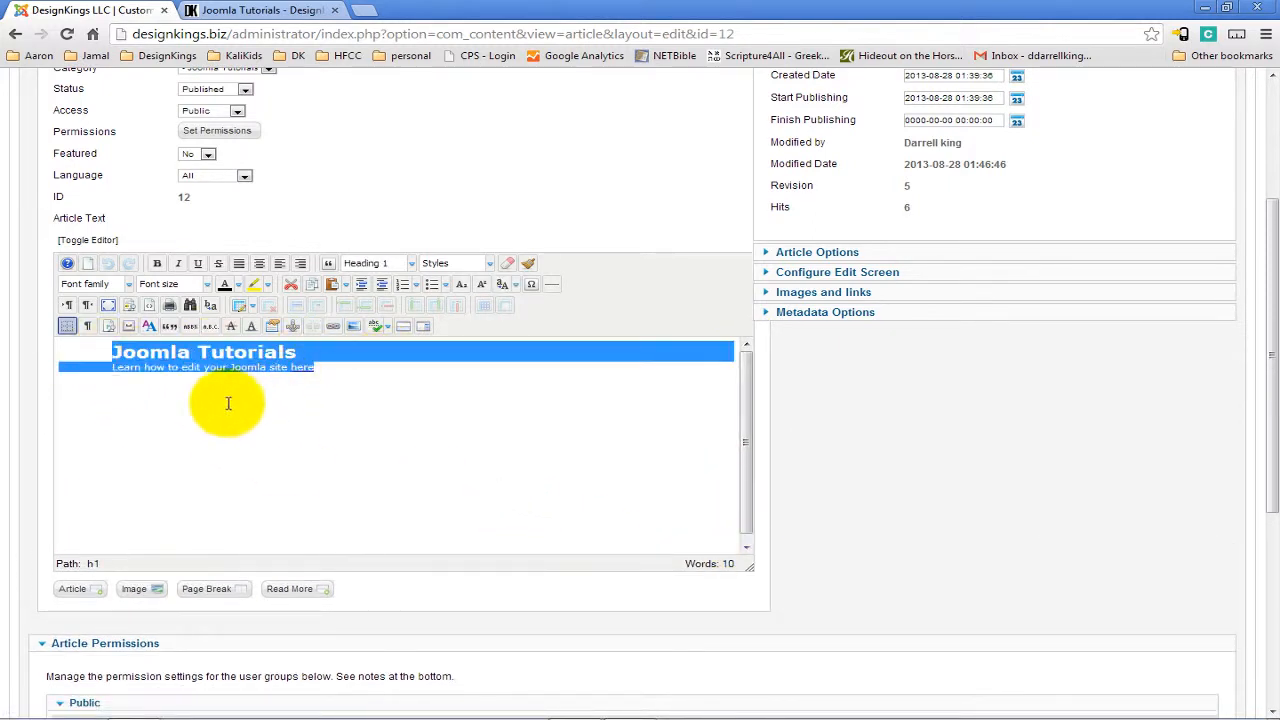
pyautogui.click(357, 391)
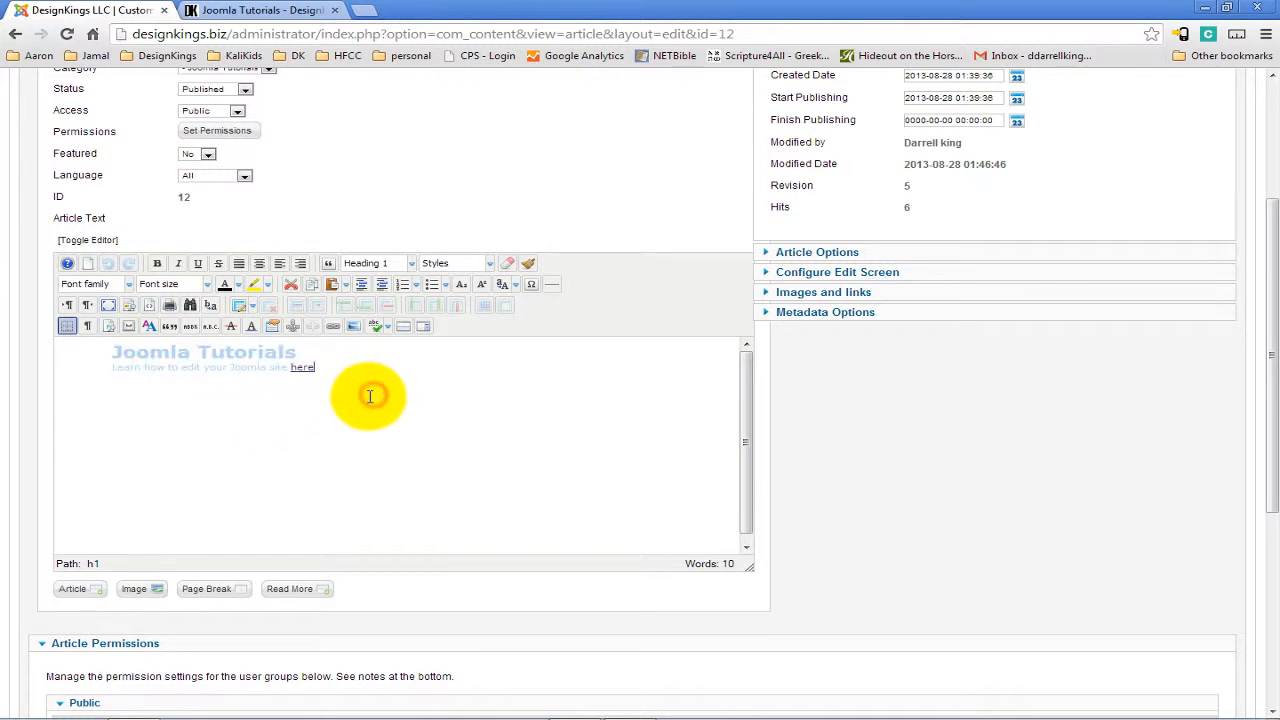
# Compare the editor content with the live page, then close the article editor without saving.
pyautogui.click(262, 10)
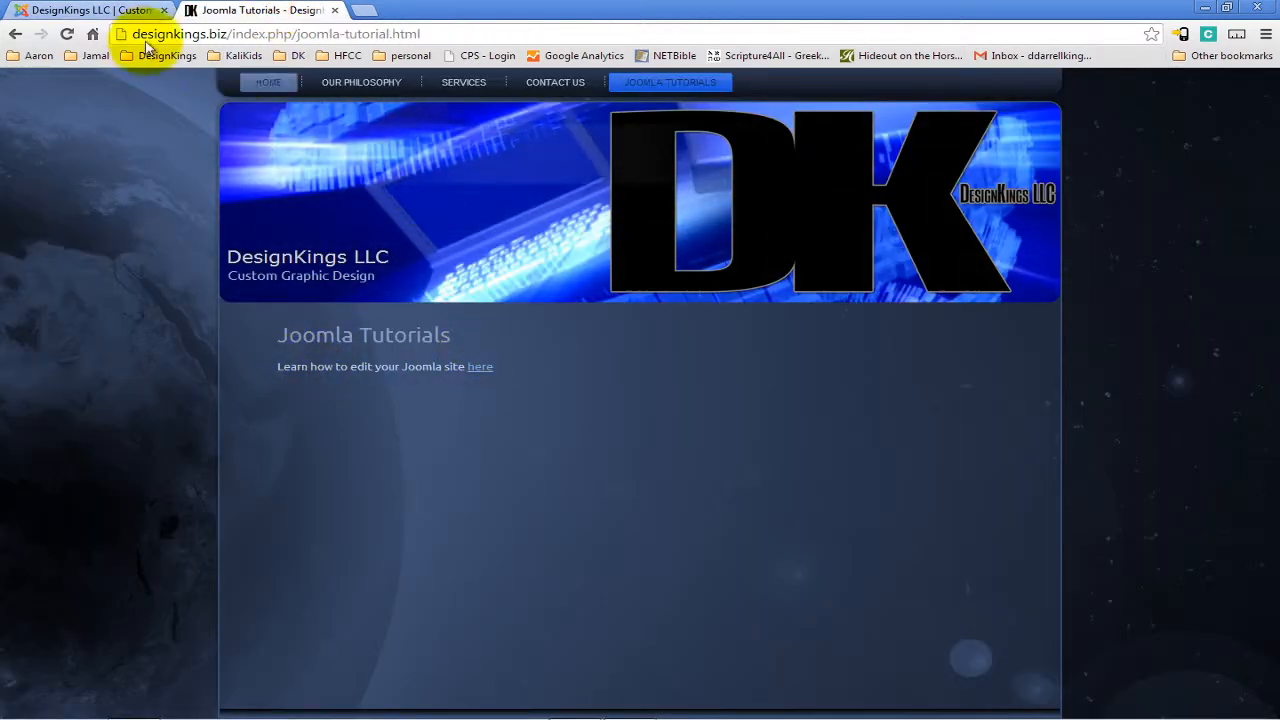
pyautogui.click(85, 12)
pyautogui.scroll(3, 476, 483)
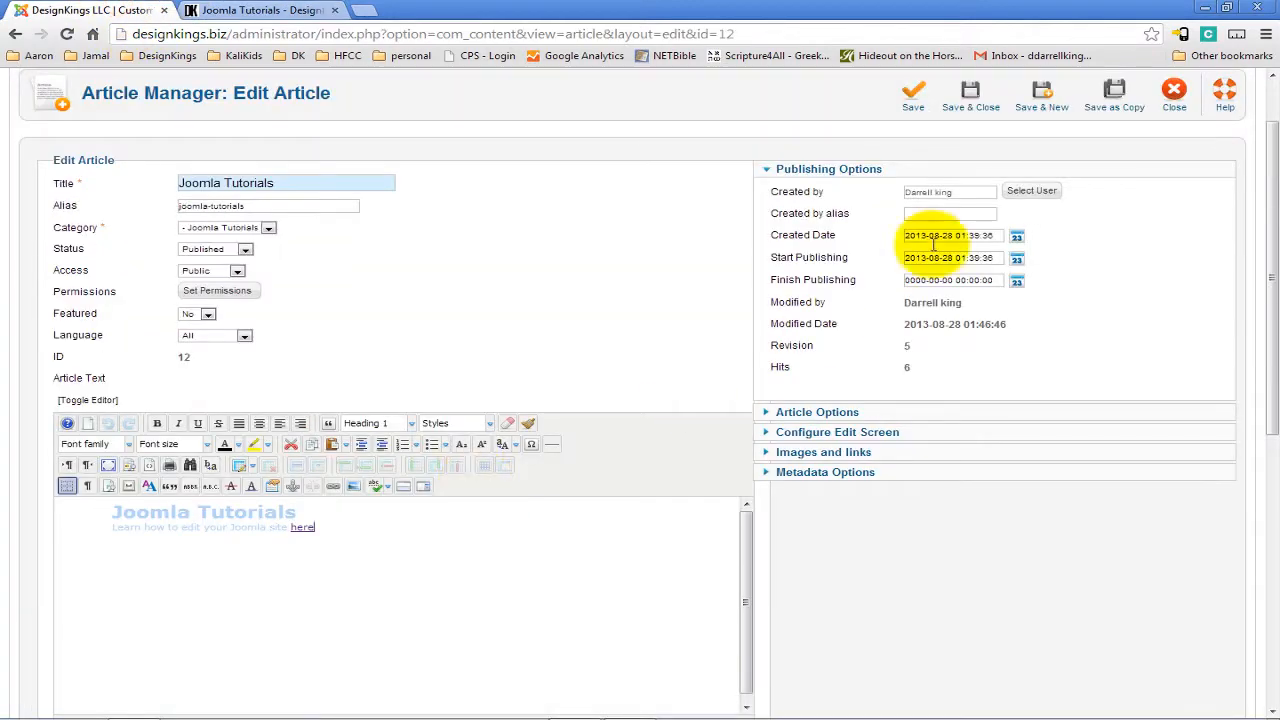
pyautogui.click(1172, 100)
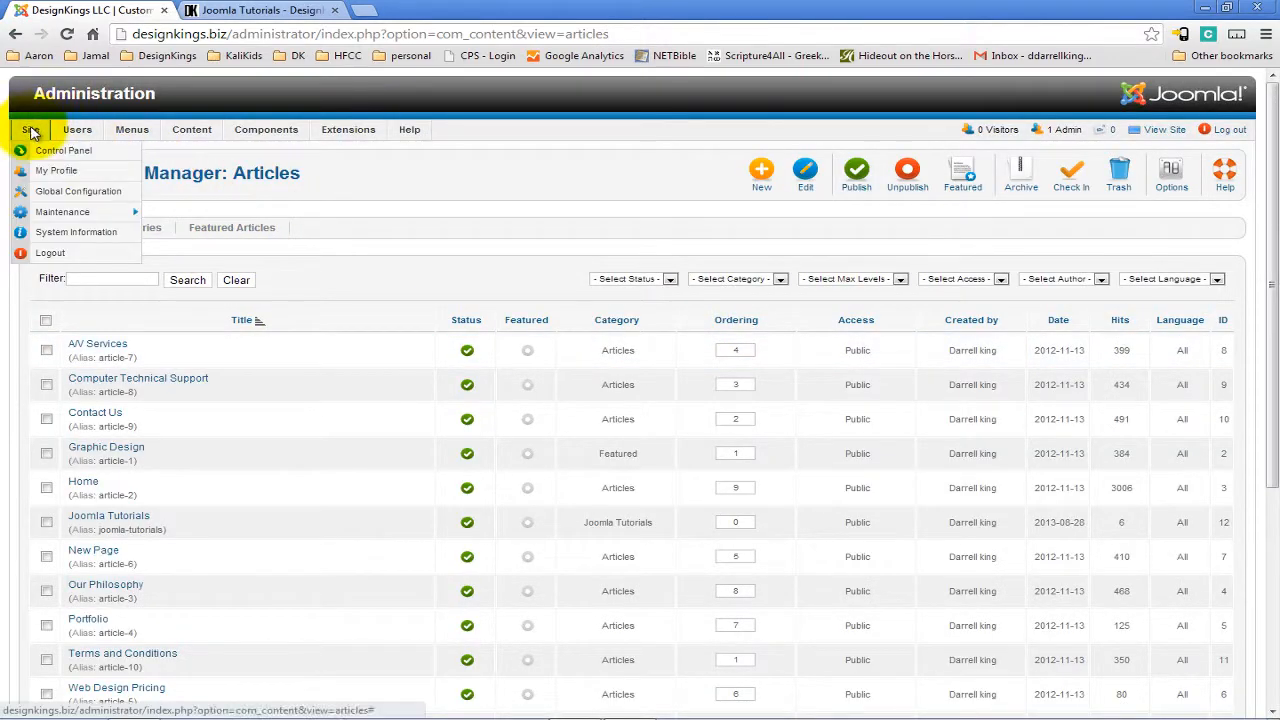
# Go back to the control panel and open the Article Manager.
pyautogui.click(33, 150)
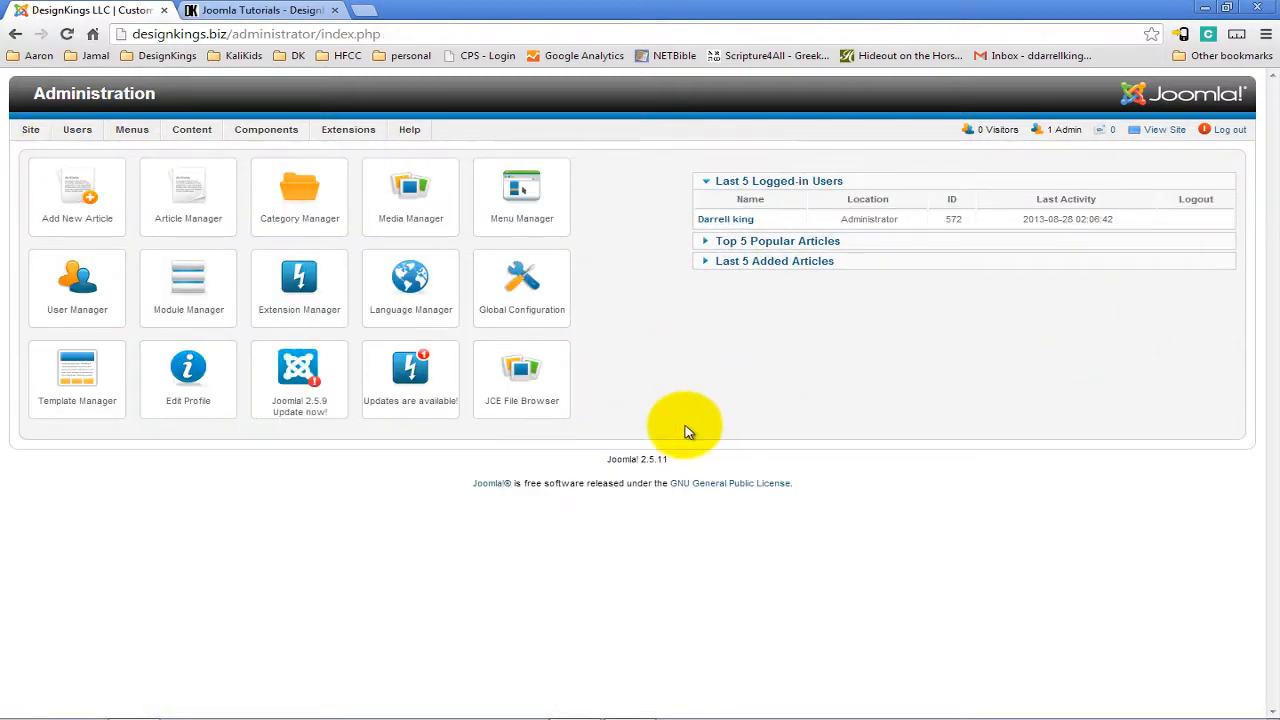
pyautogui.click(190, 203)
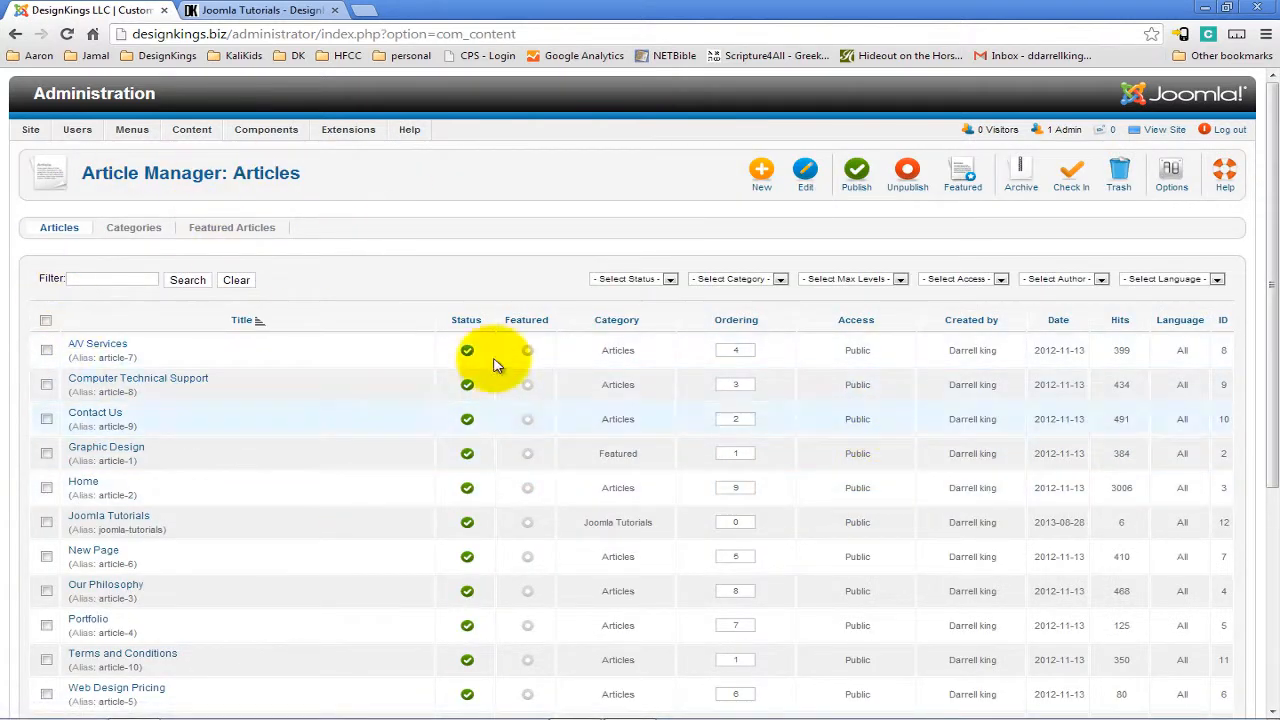
pyautogui.moveTo(30, 134)
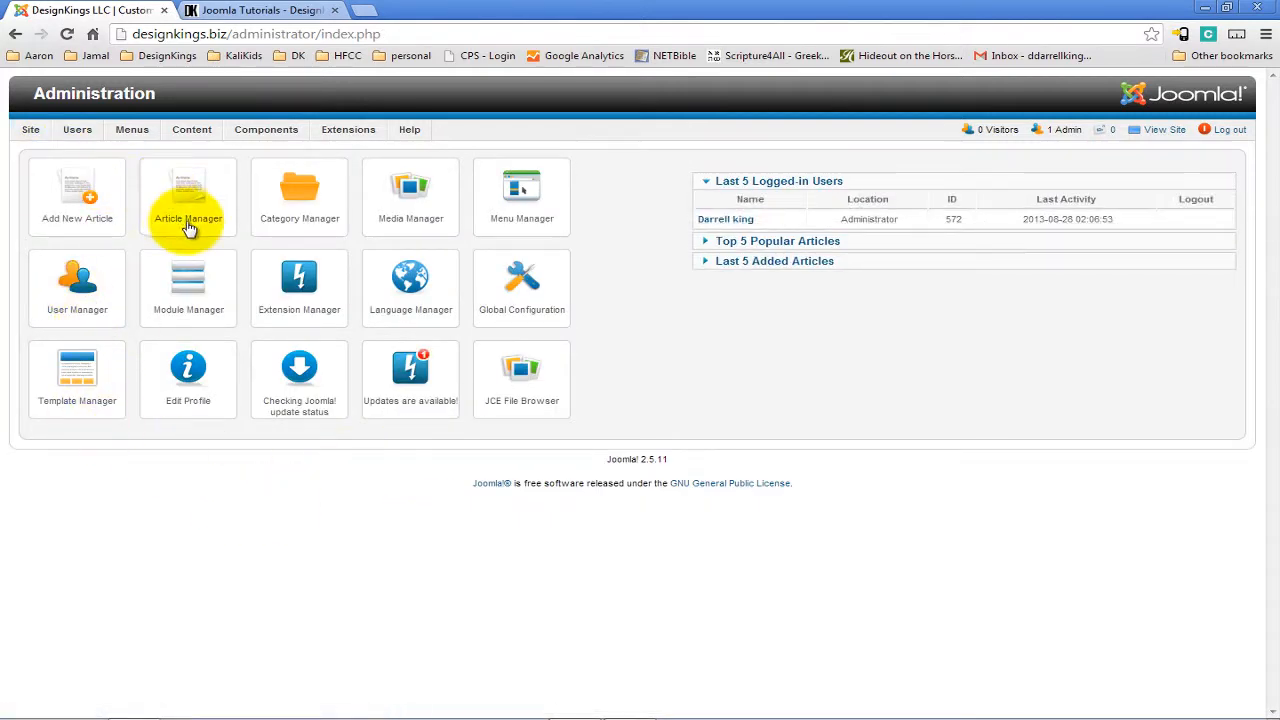
# Open the Category Manager, then switch to the Articles list and scroll through it.
pyautogui.click(299, 204)
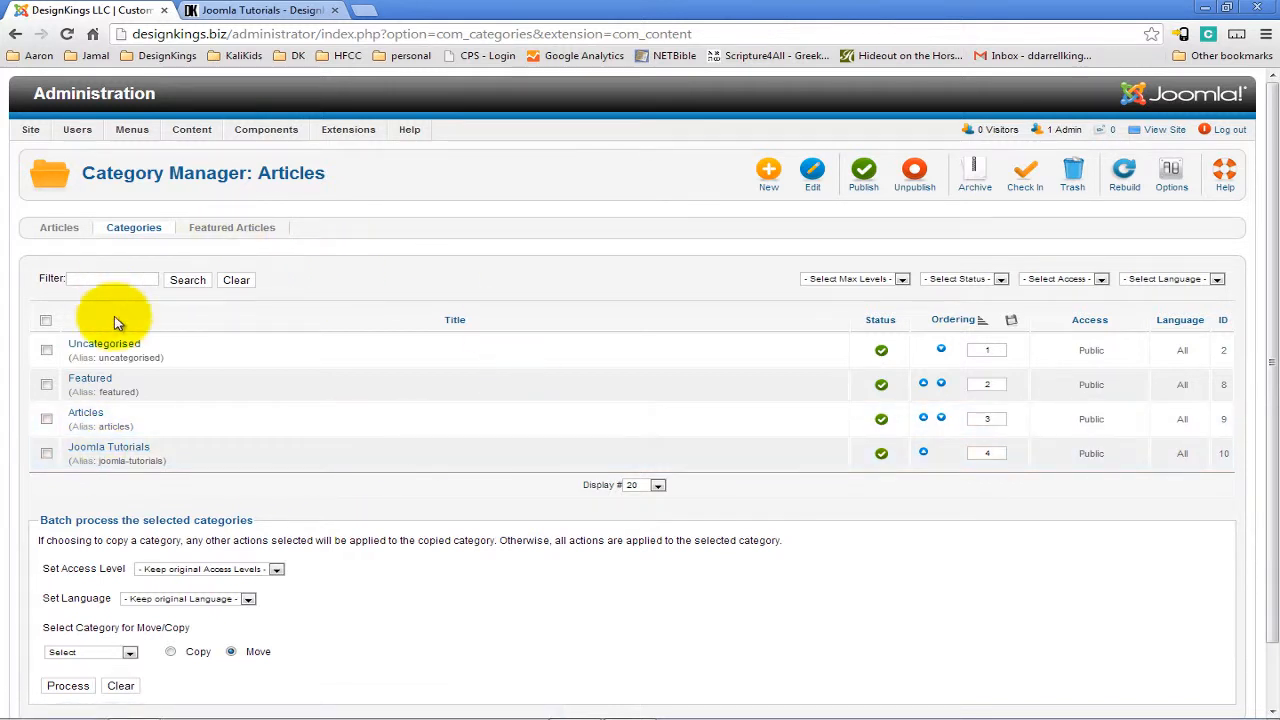
pyautogui.click(57, 229)
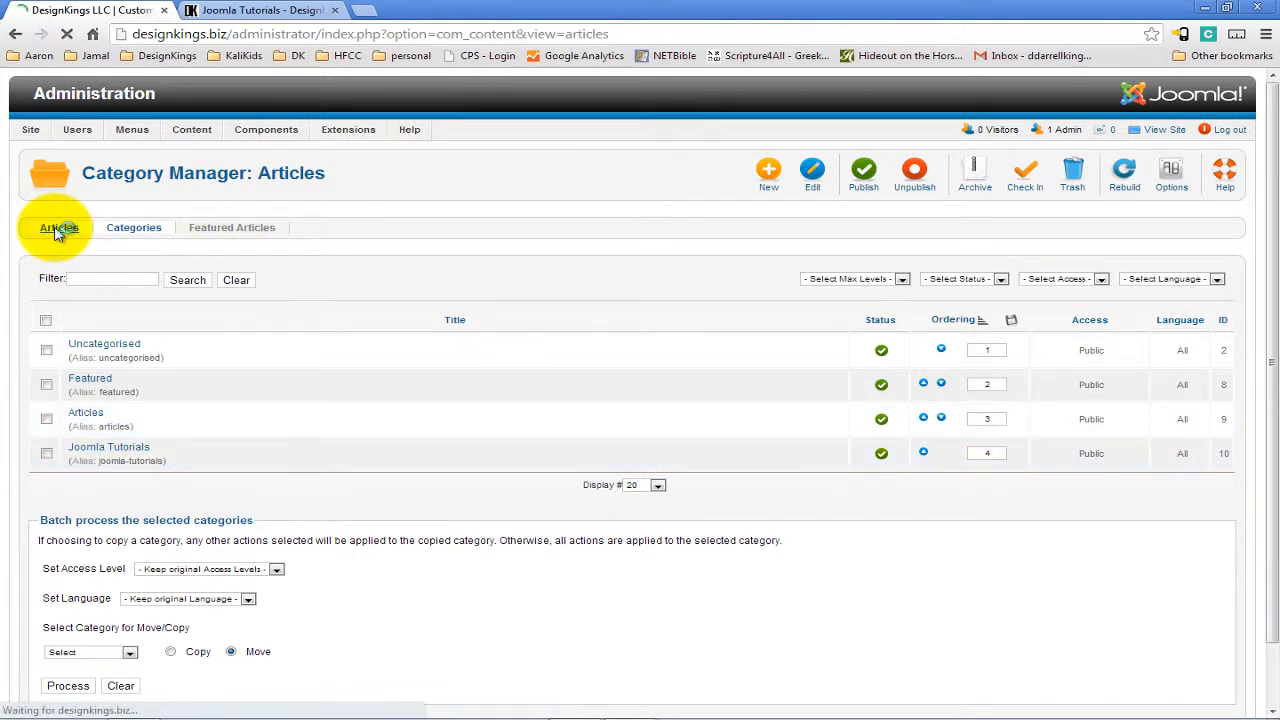
pyautogui.scroll(-2, 223, 348)
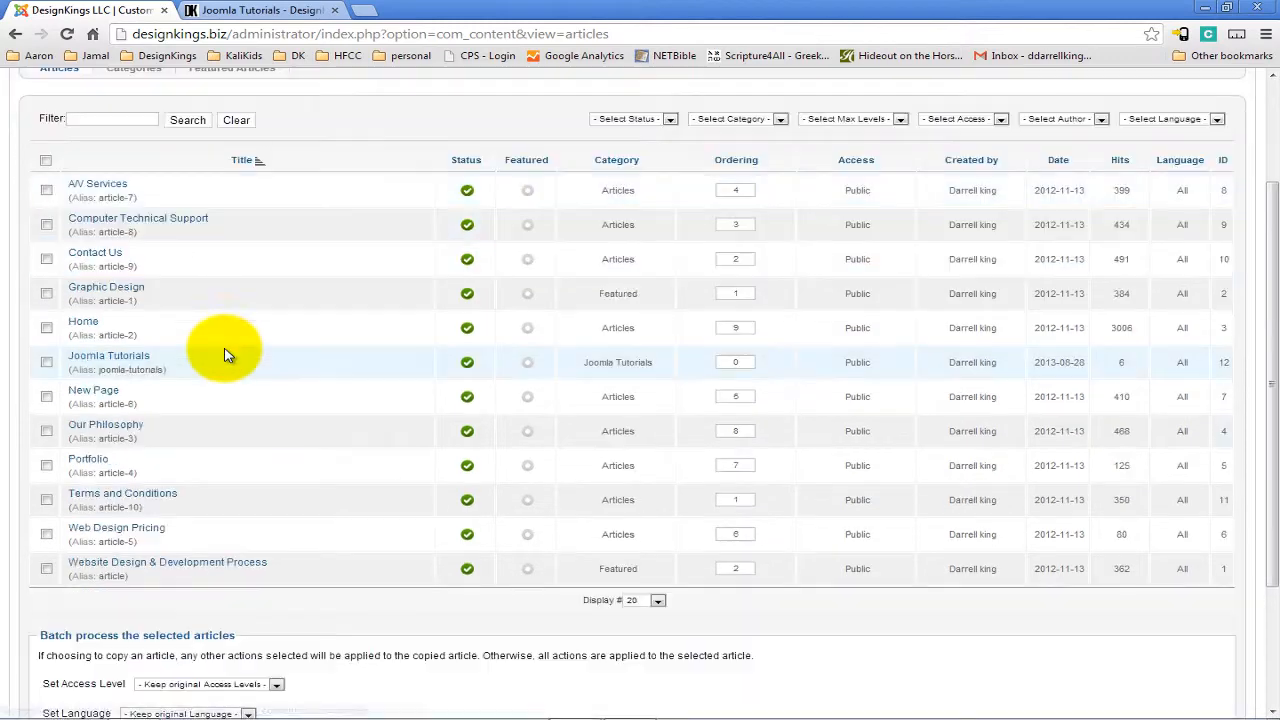
# Open the Joomla Tutorials article, inspect its category choices, and close the editor without saving.
pyautogui.click(113, 362)
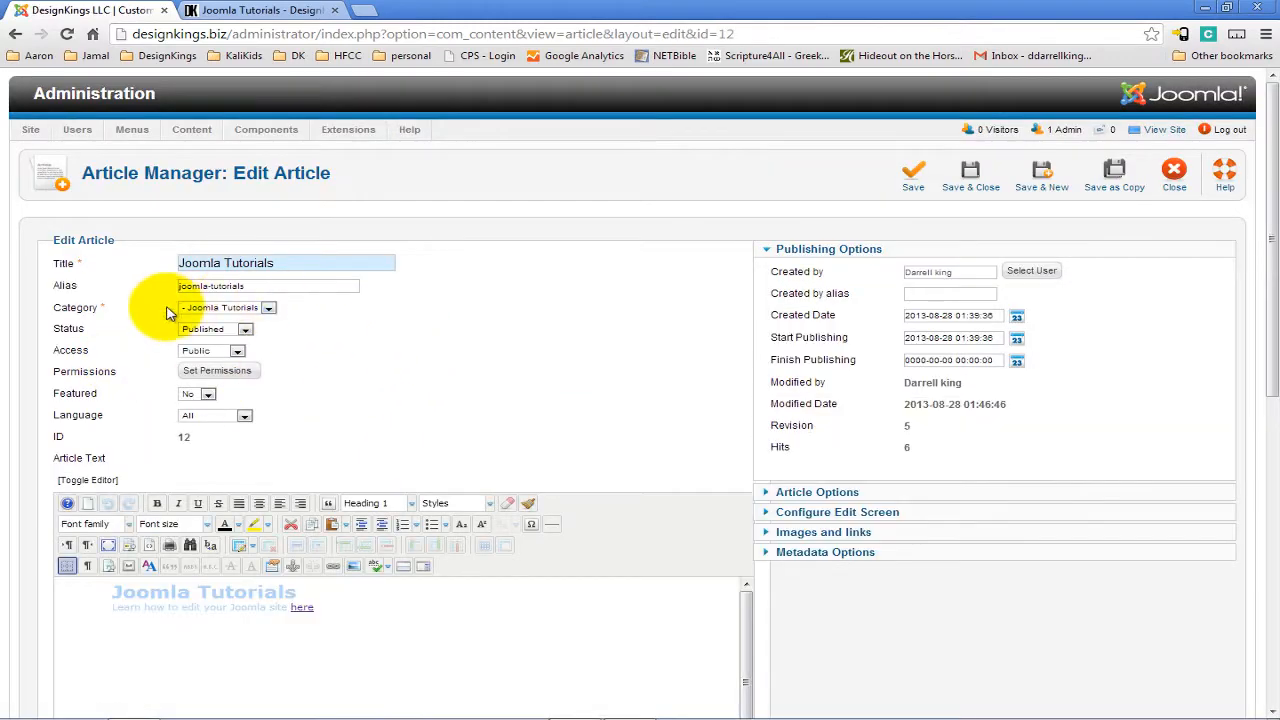
pyautogui.click(246, 316)
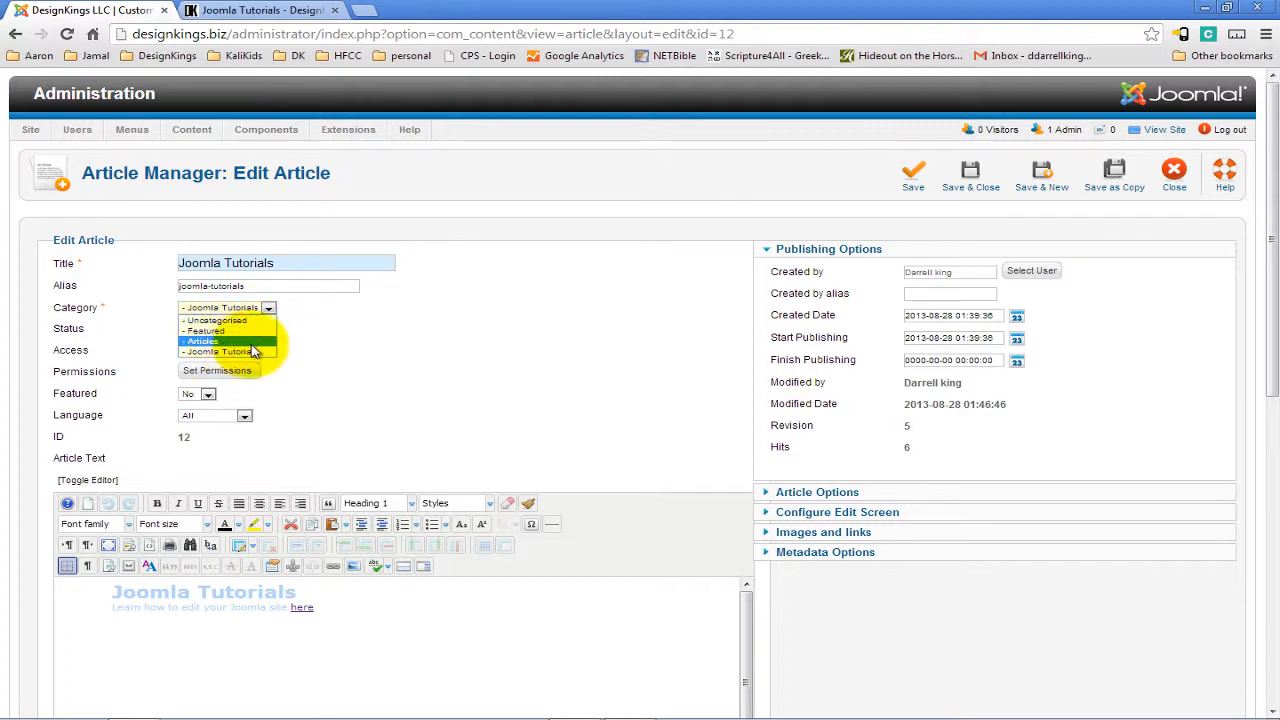
pyautogui.click(455, 359)
pyautogui.click(1178, 182)
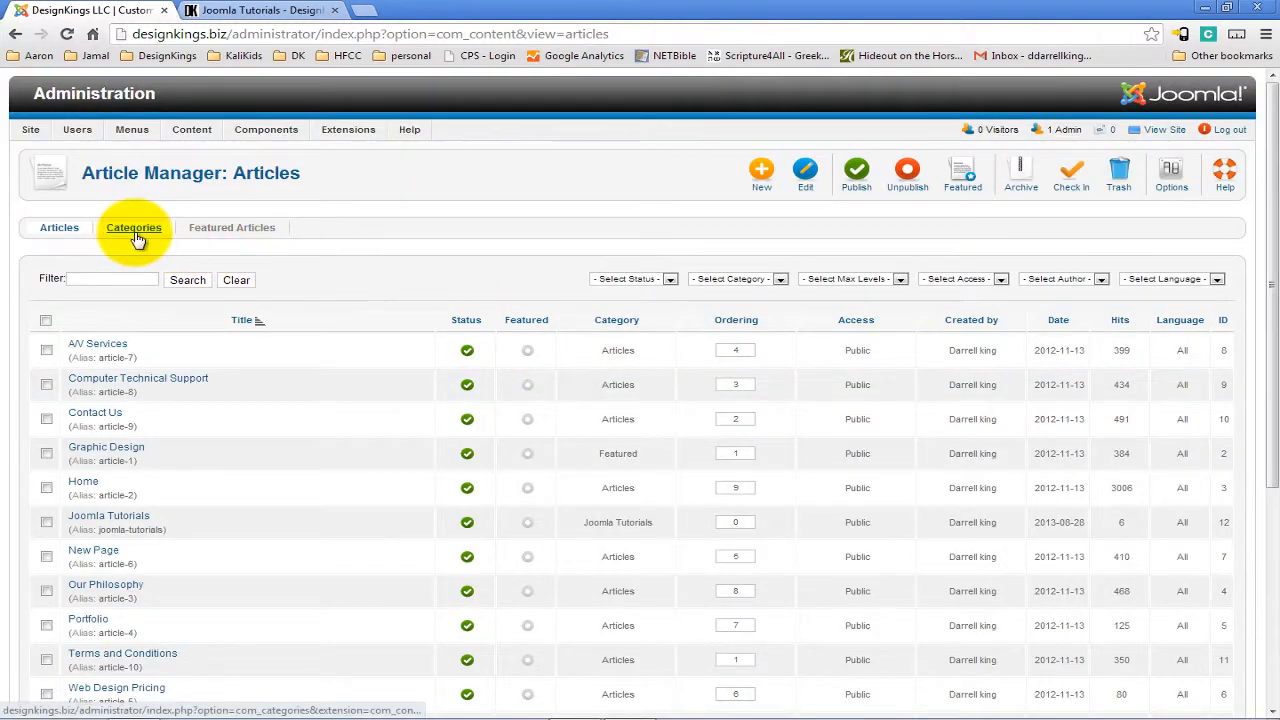
# View the article categories list, then return to the control panel.
pyautogui.click(134, 229)
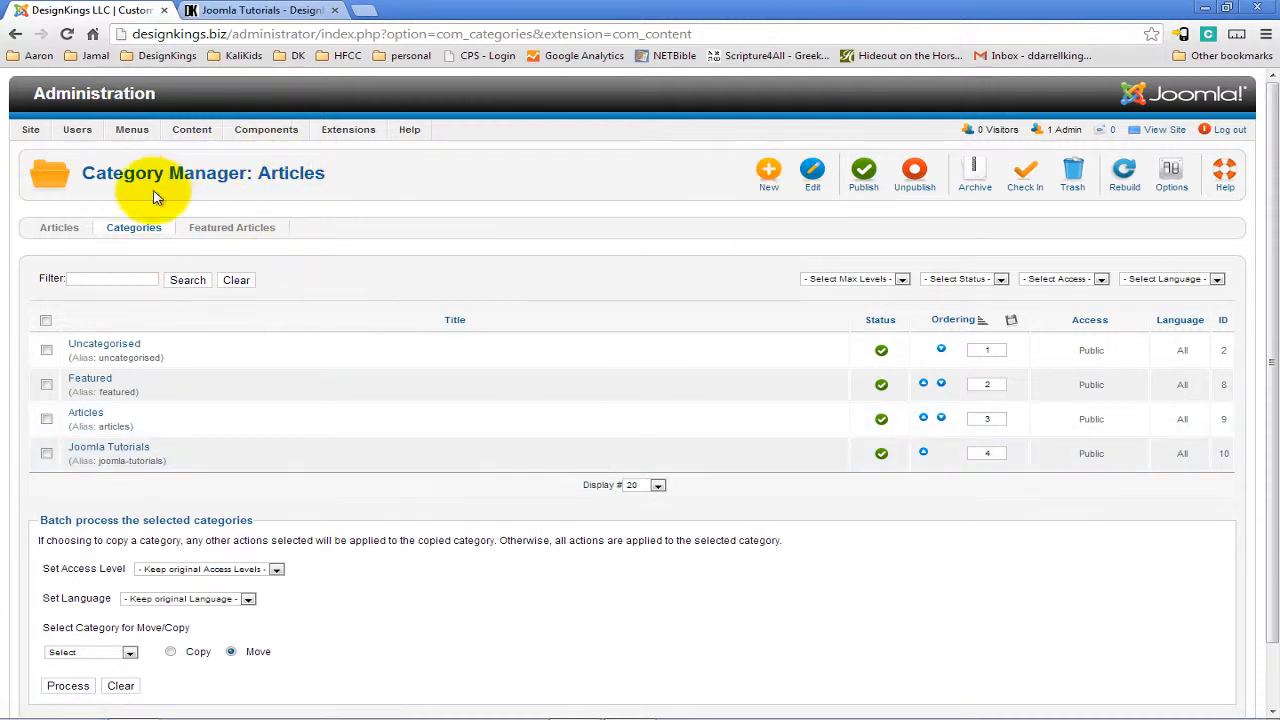
pyautogui.moveTo(31, 135)
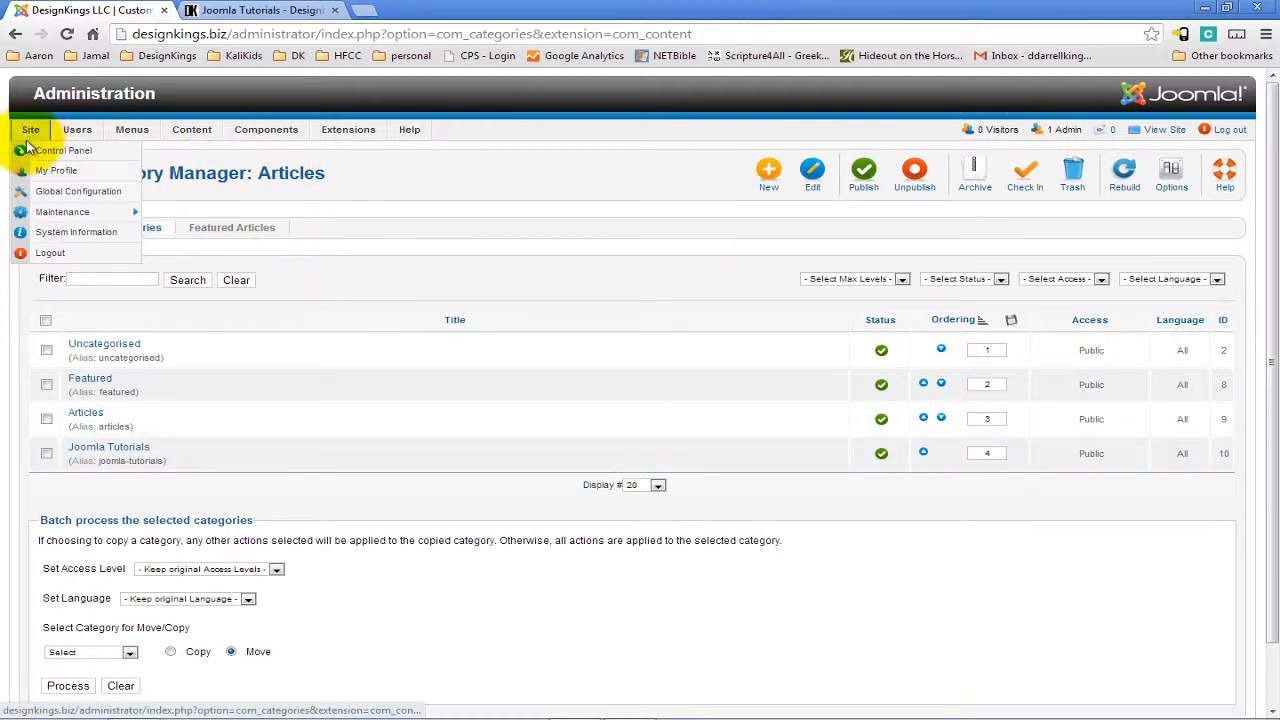
pyautogui.click(32, 150)
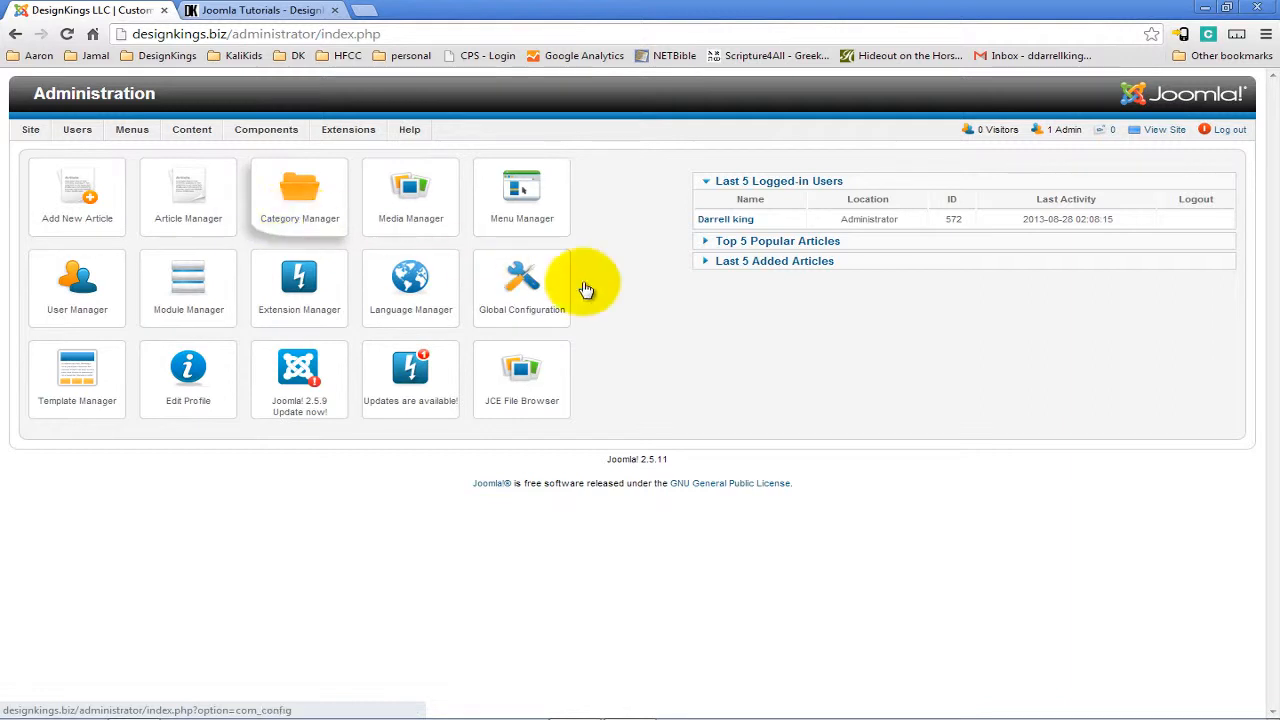
# Open the Menu Manager and compare it with the live site's navigation in the other tab.
pyautogui.click(540, 214)
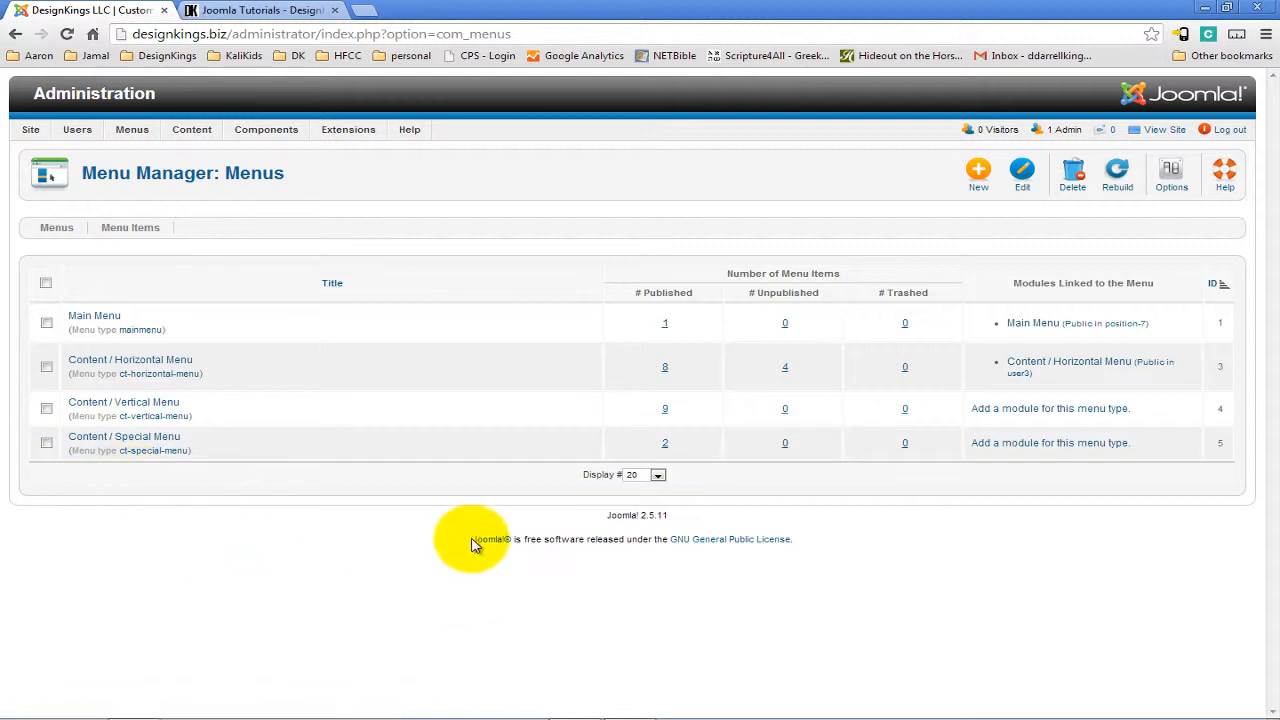
pyautogui.click(305, 11)
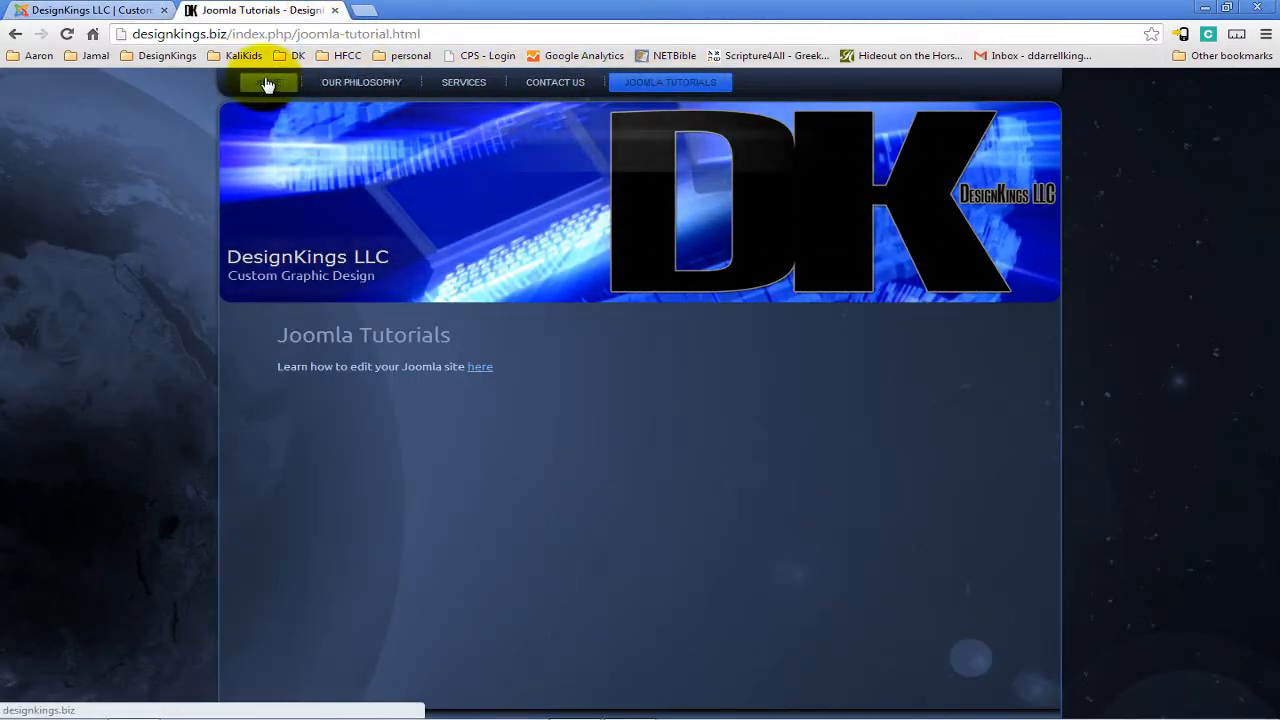
pyautogui.click(105, 10)
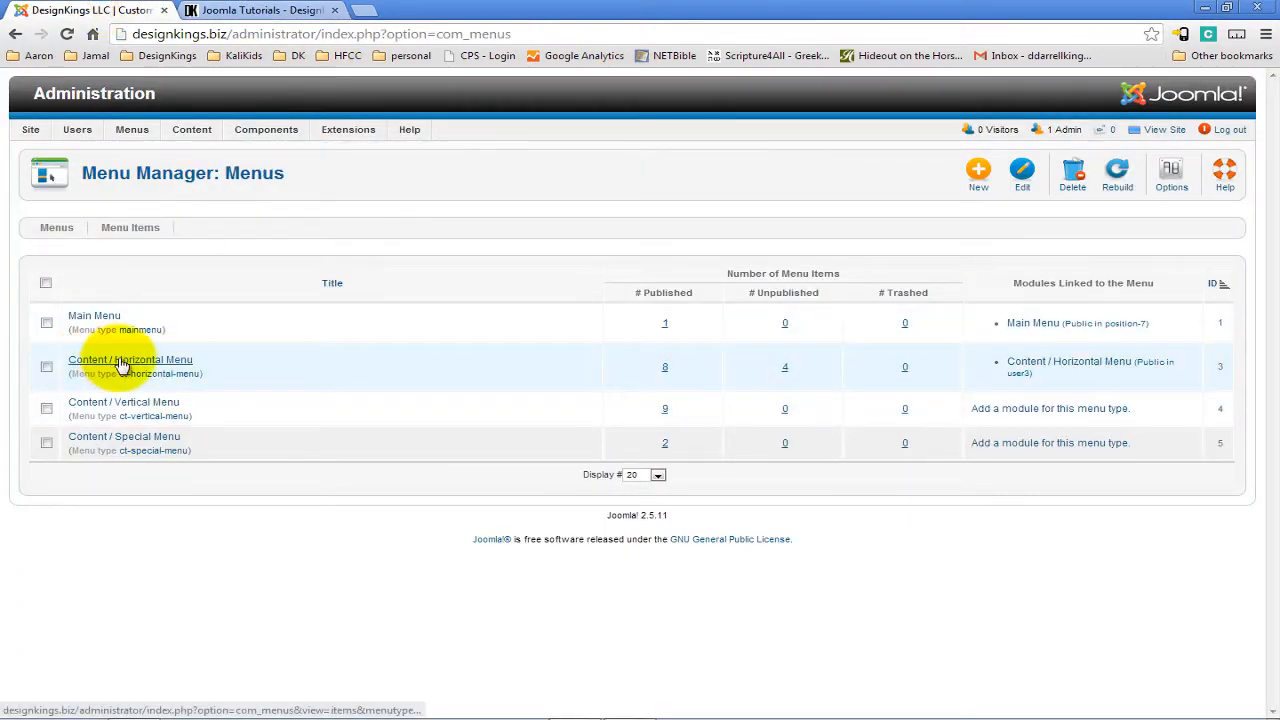
pyautogui.click(308, 9)
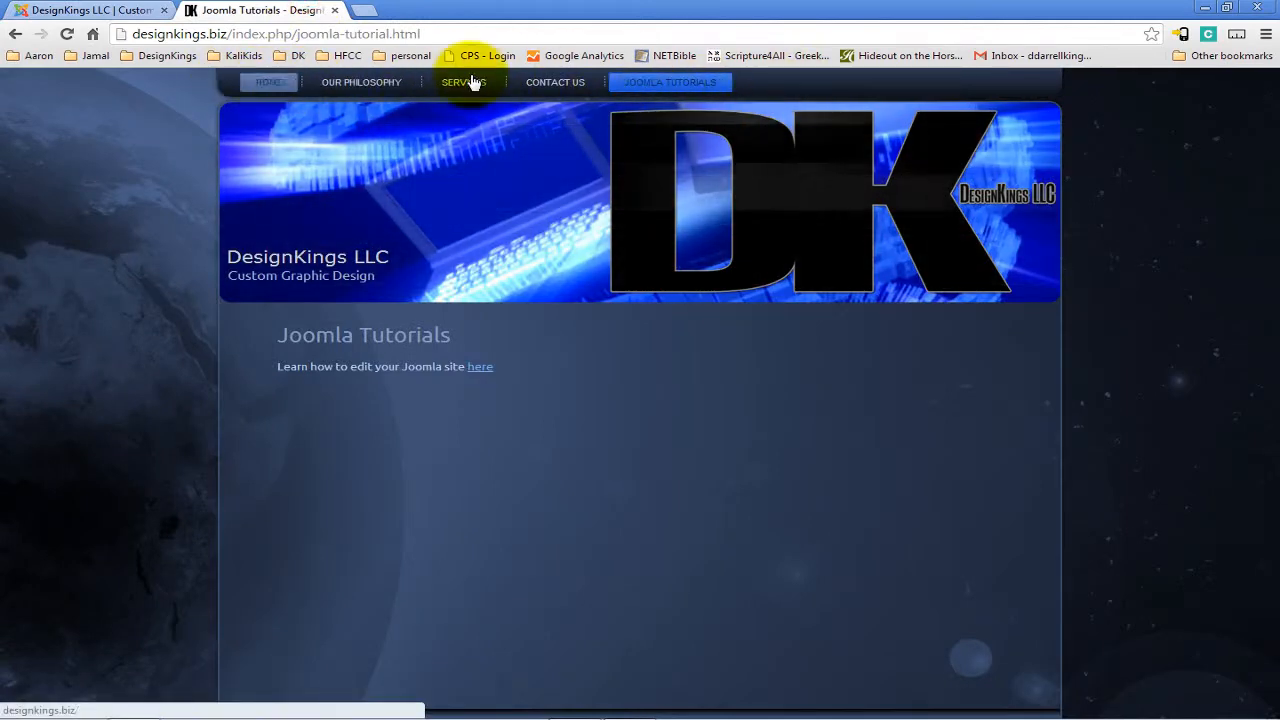
pyautogui.click(90, 10)
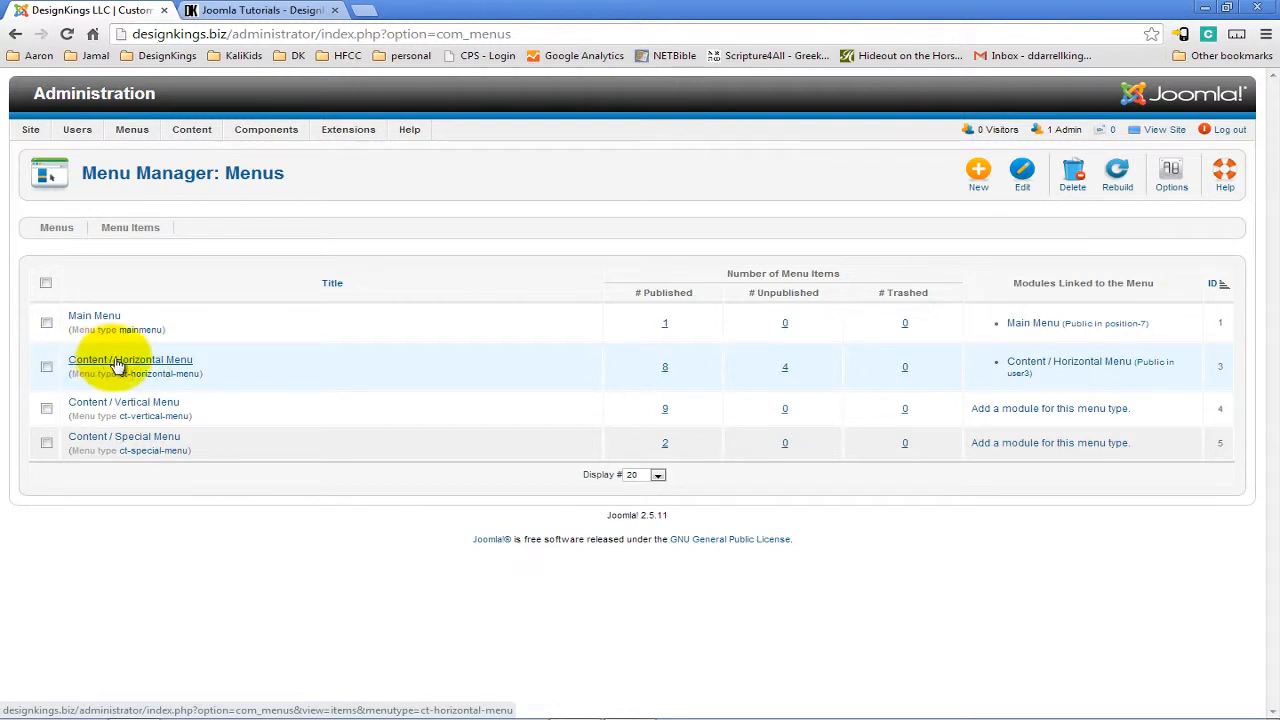
pyautogui.click(214, 10)
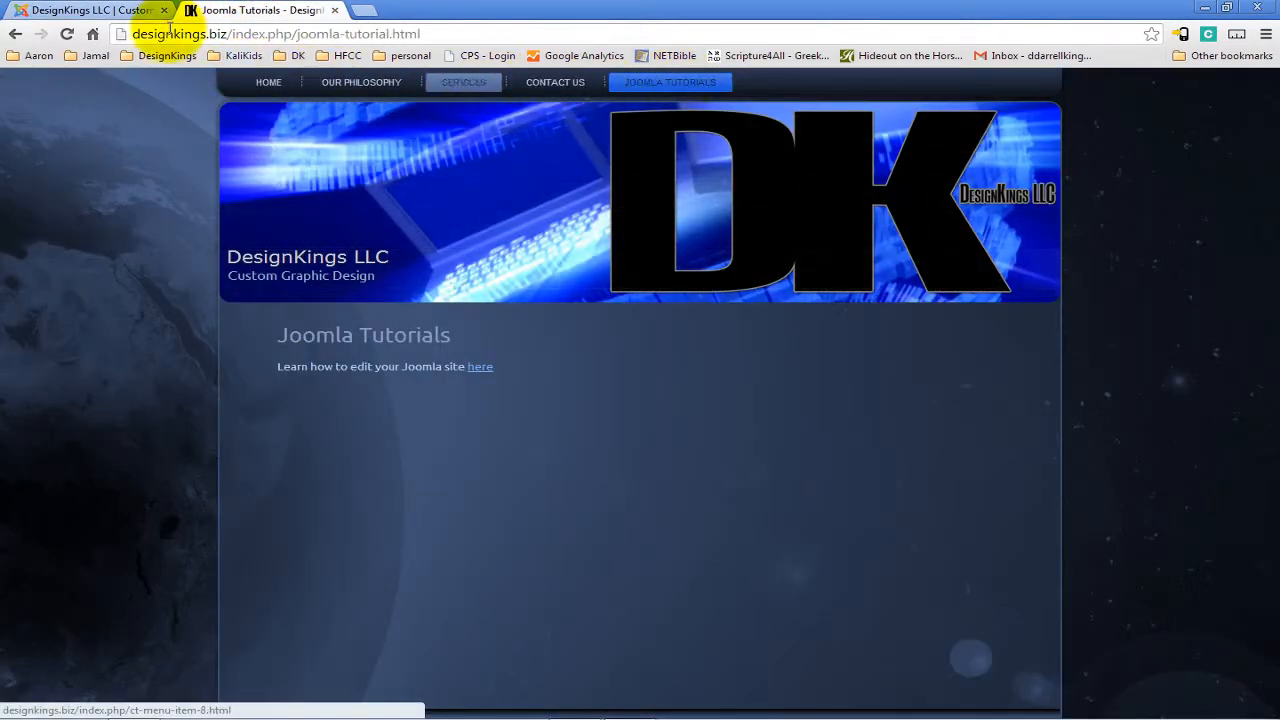
pyautogui.click(90, 10)
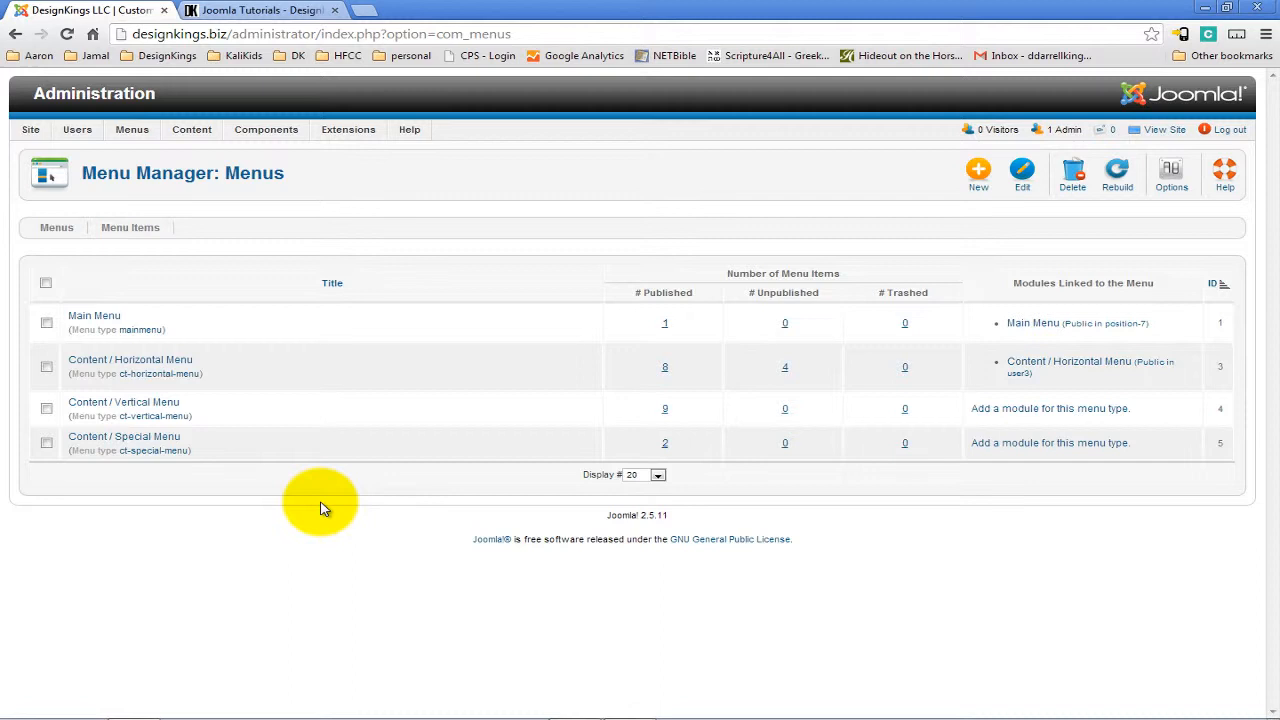
# Open the Content / Horizontal Menu items and compare them with the live site's menu.
pyautogui.click(127, 362)
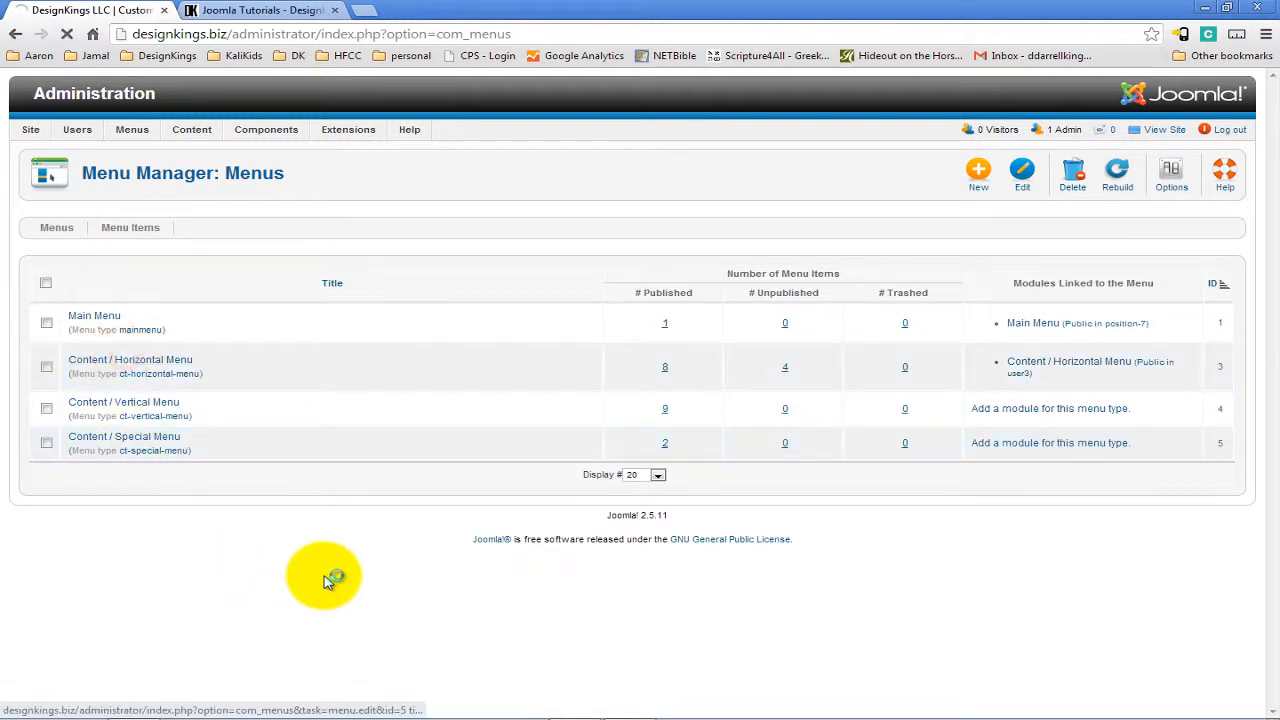
pyautogui.scroll(-3, 453, 502)
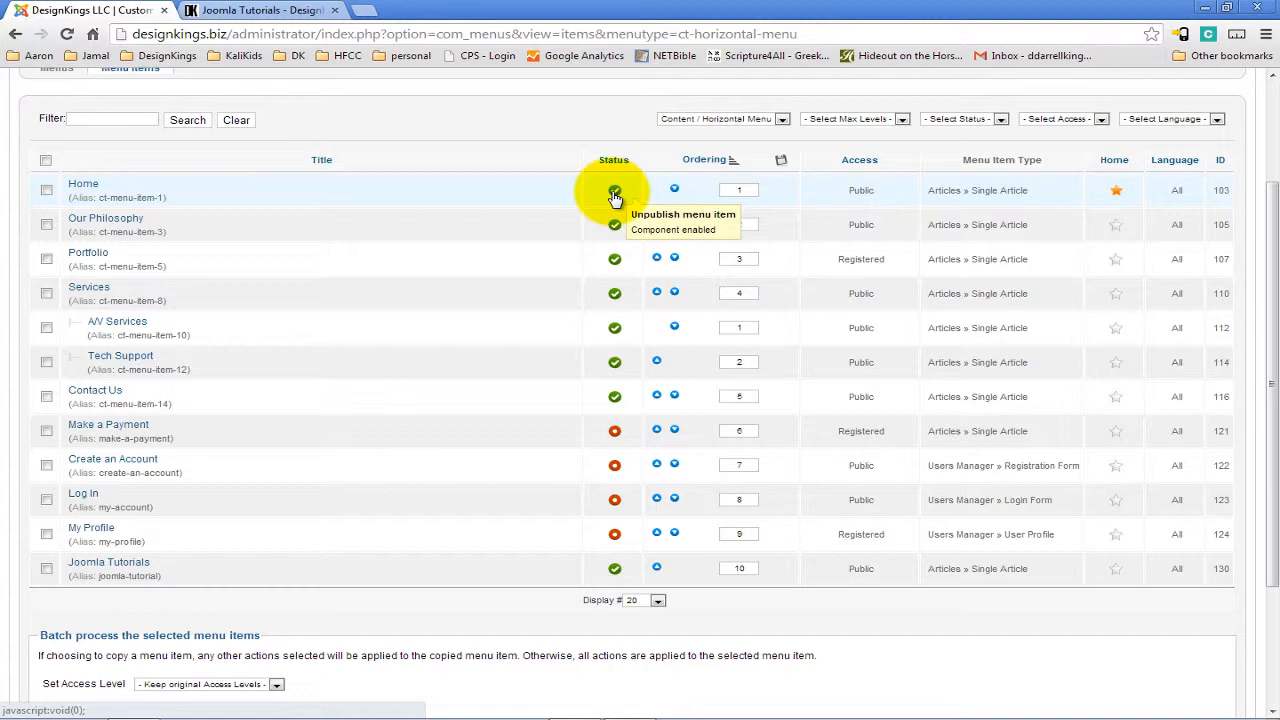
pyautogui.click(279, 8)
pyautogui.click(88, 10)
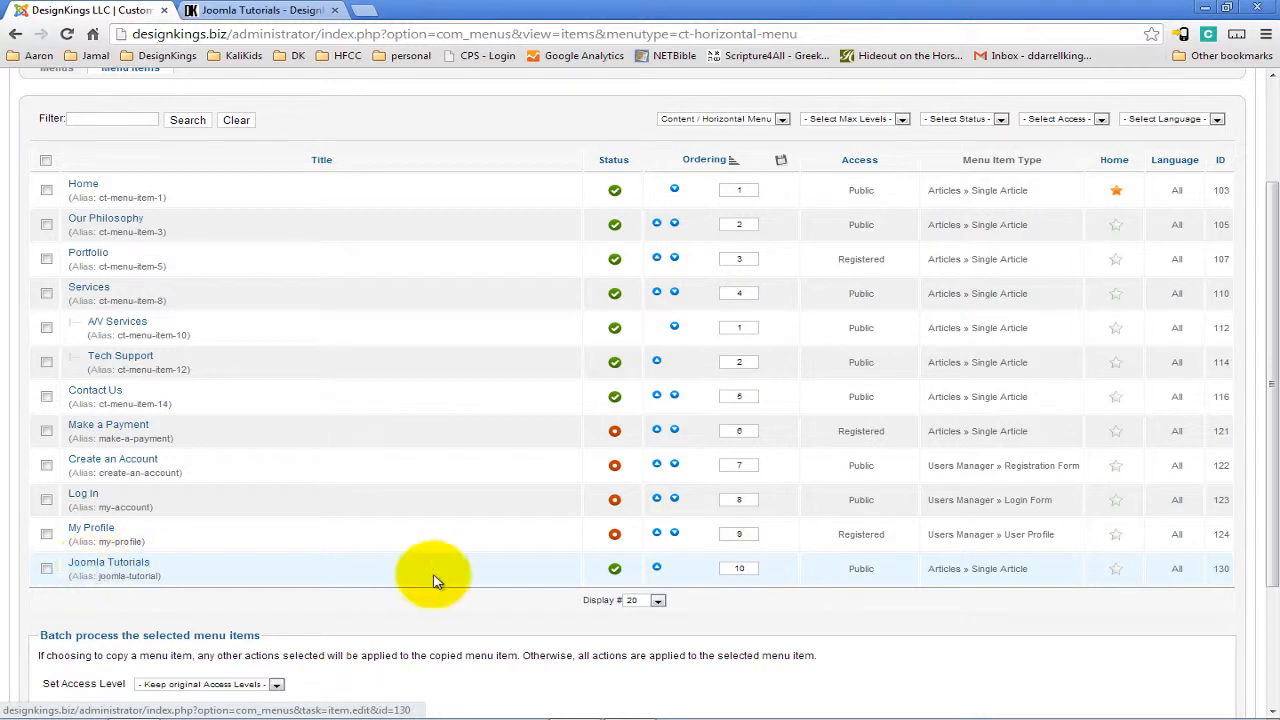
pyautogui.click(262, 10)
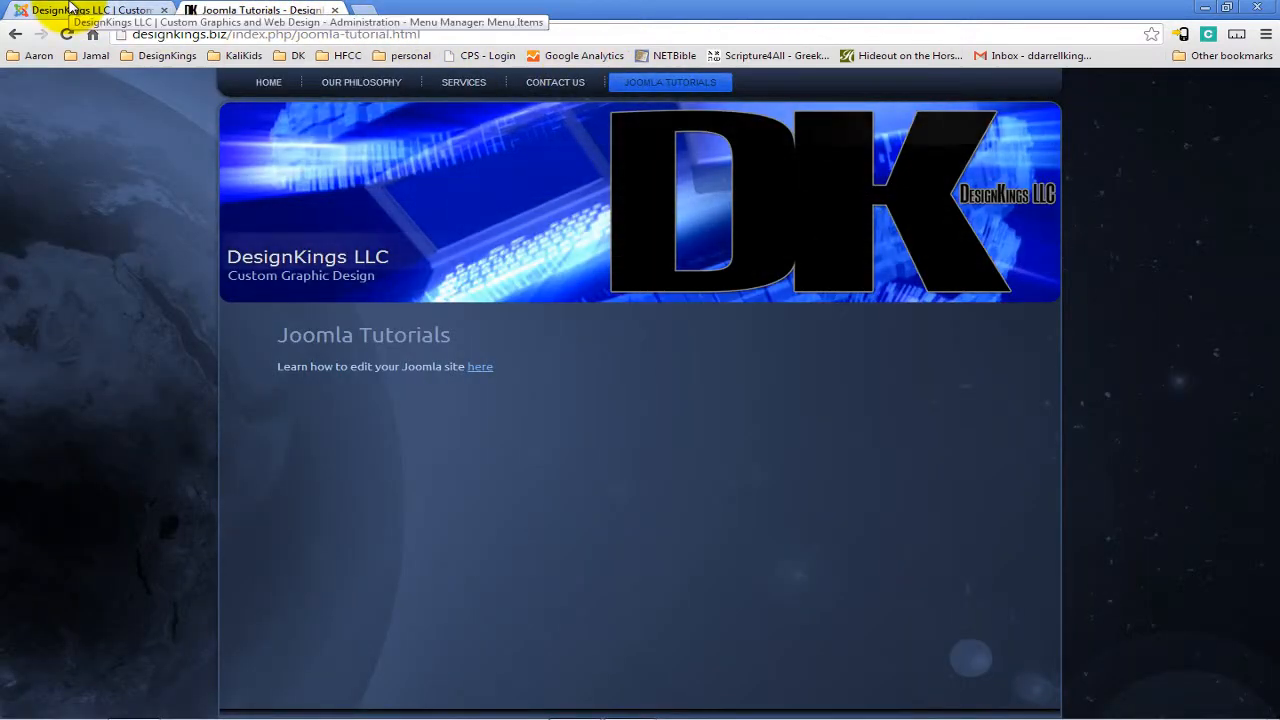
pyautogui.click(268, 84)
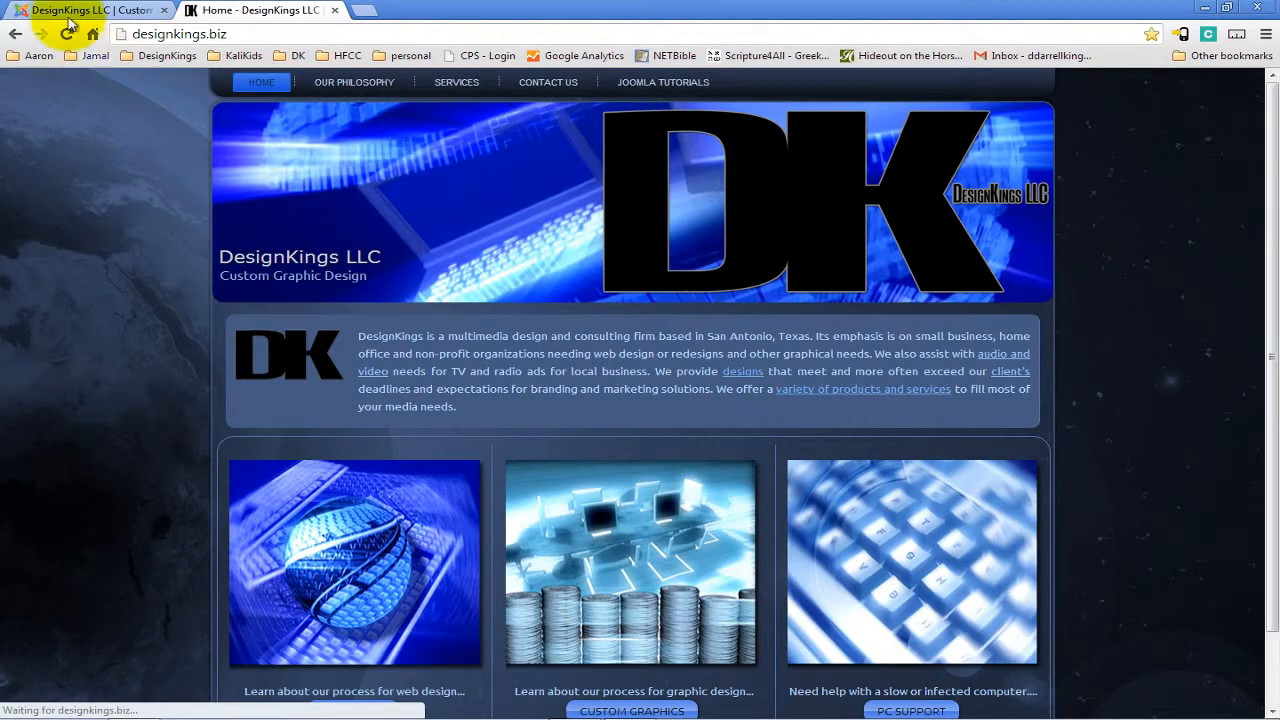
# Unpublish the Joomla Tutorials menu item and reload the live home page to check the menu.
pyautogui.click(100, 10)
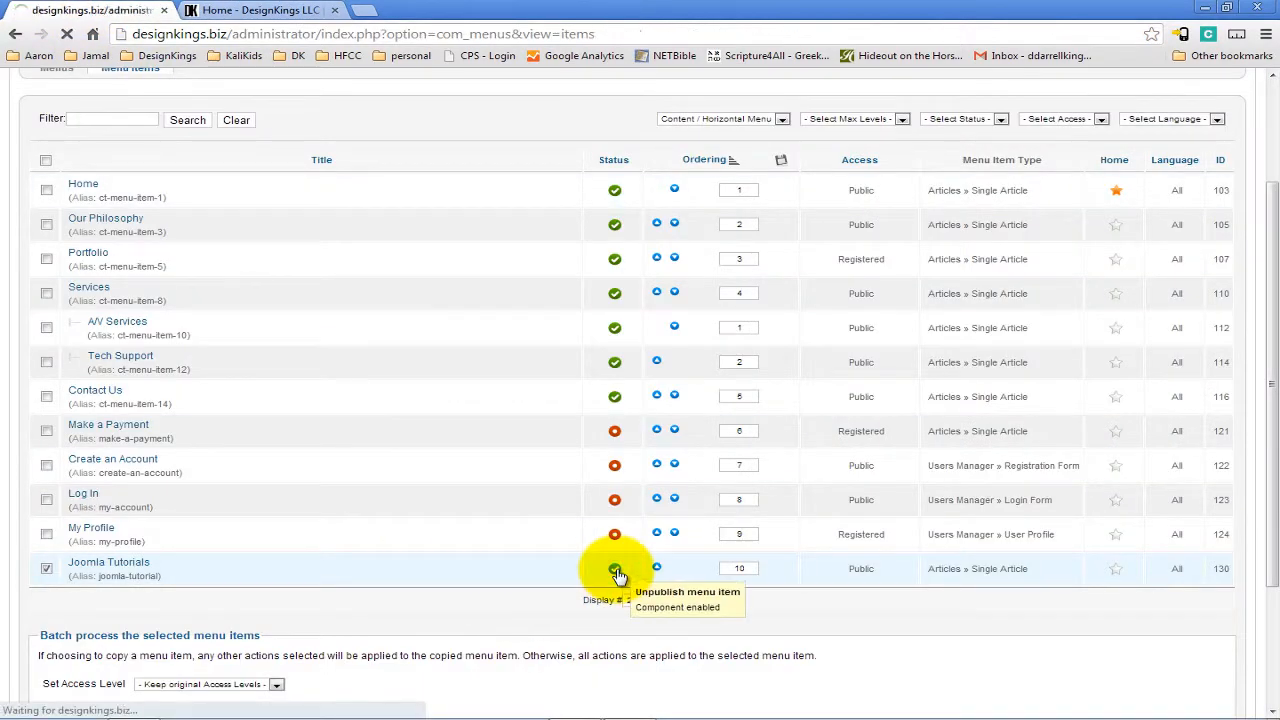
pyautogui.scroll(-3, 614, 600)
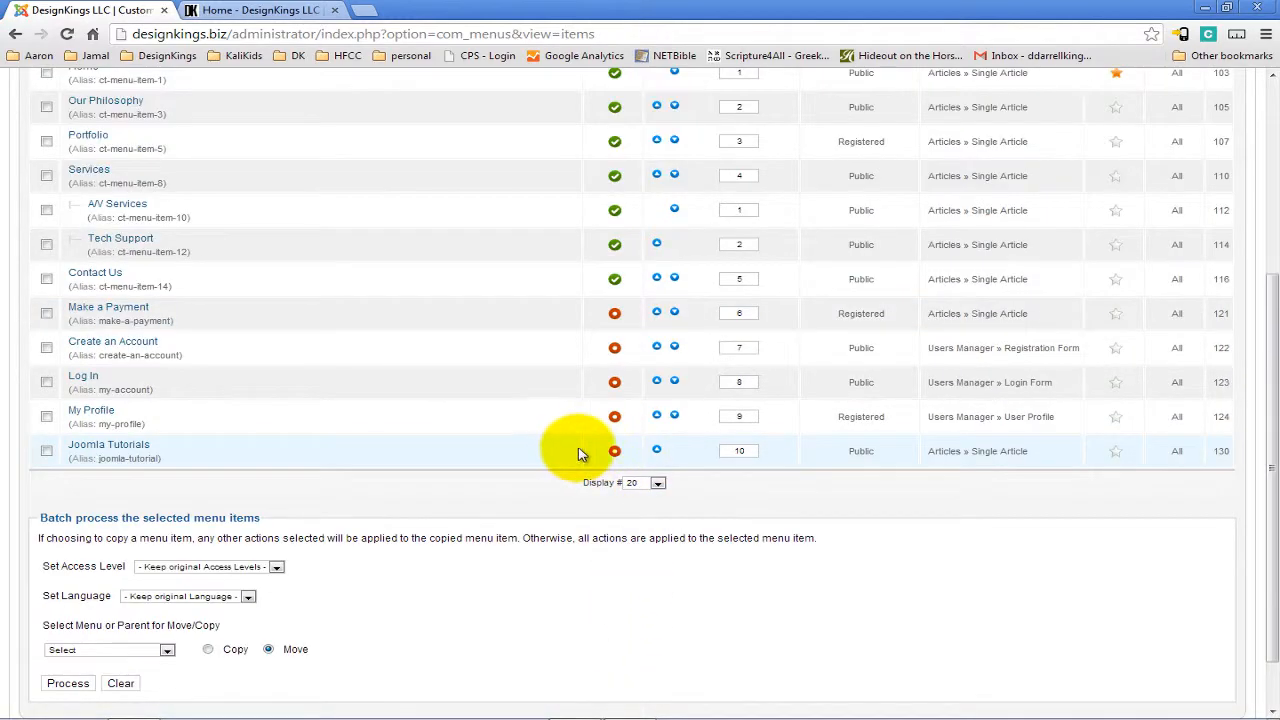
pyautogui.click(205, 10)
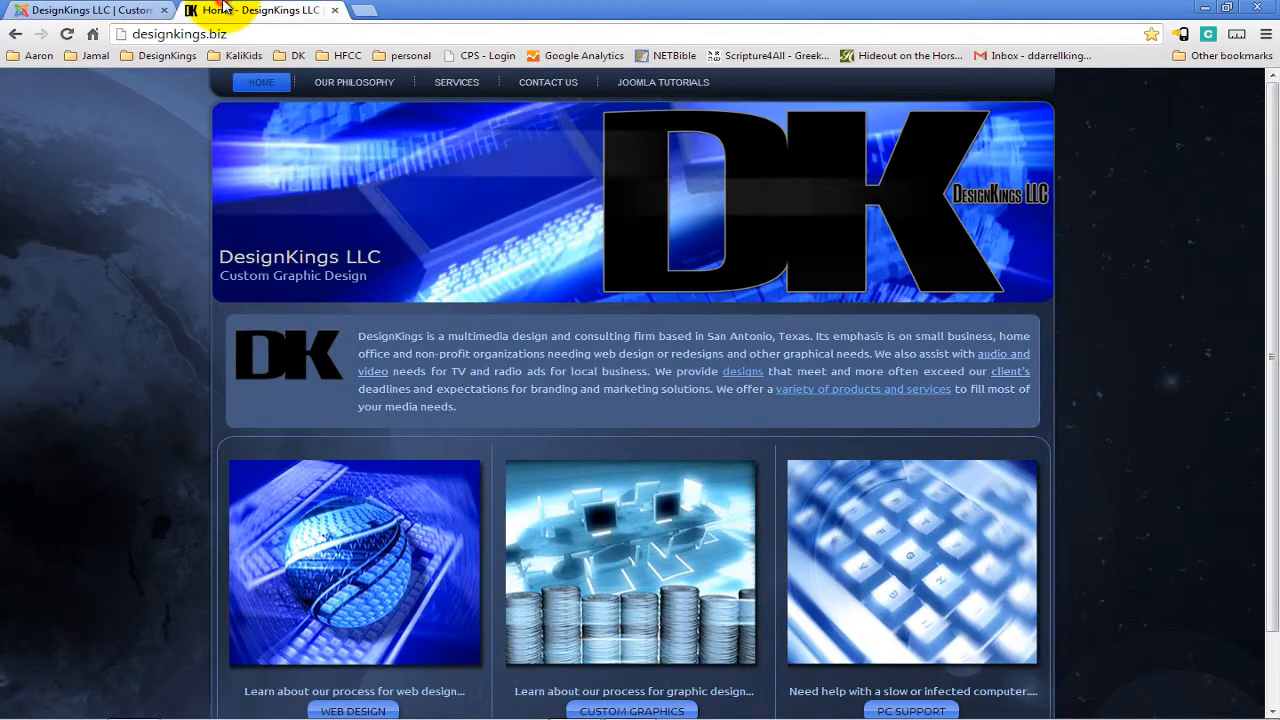
pyautogui.click(67, 35)
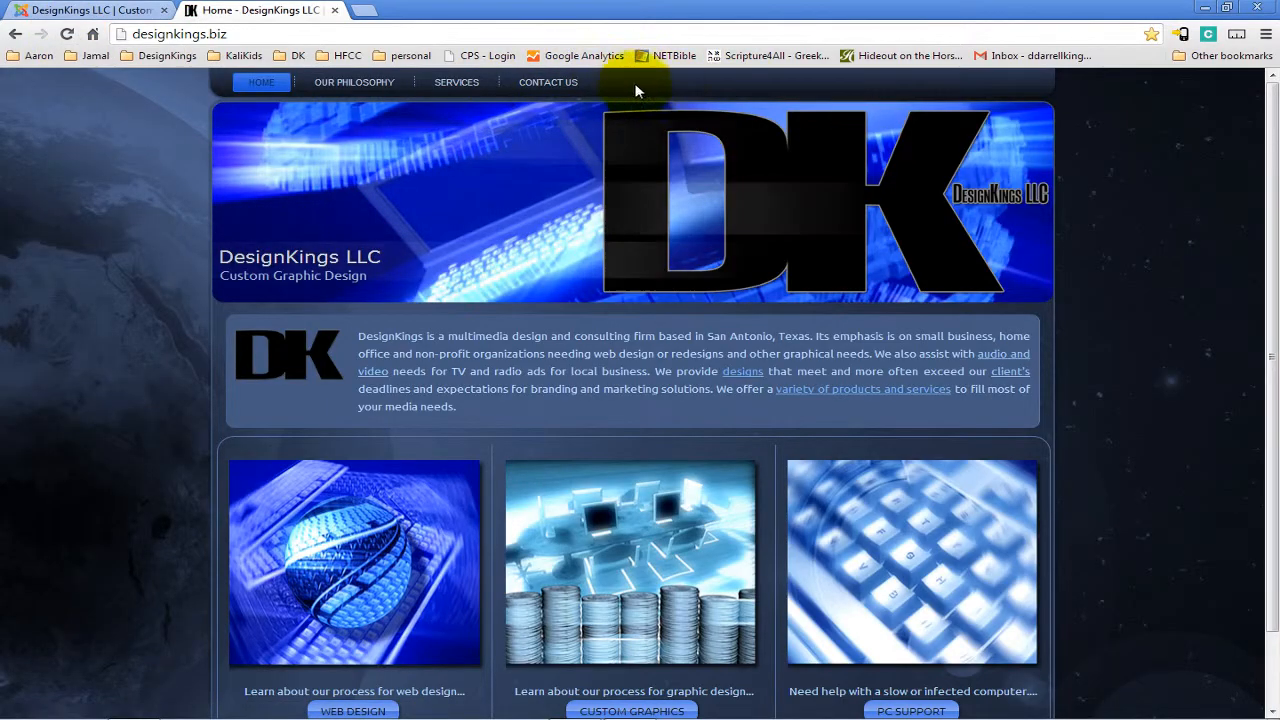
# Republish the Joomla Tutorials menu item and return to the control panel.
pyautogui.click(88, 9)
pyautogui.scroll(3, 490, 420)
pyautogui.scroll(-1, 490, 425)
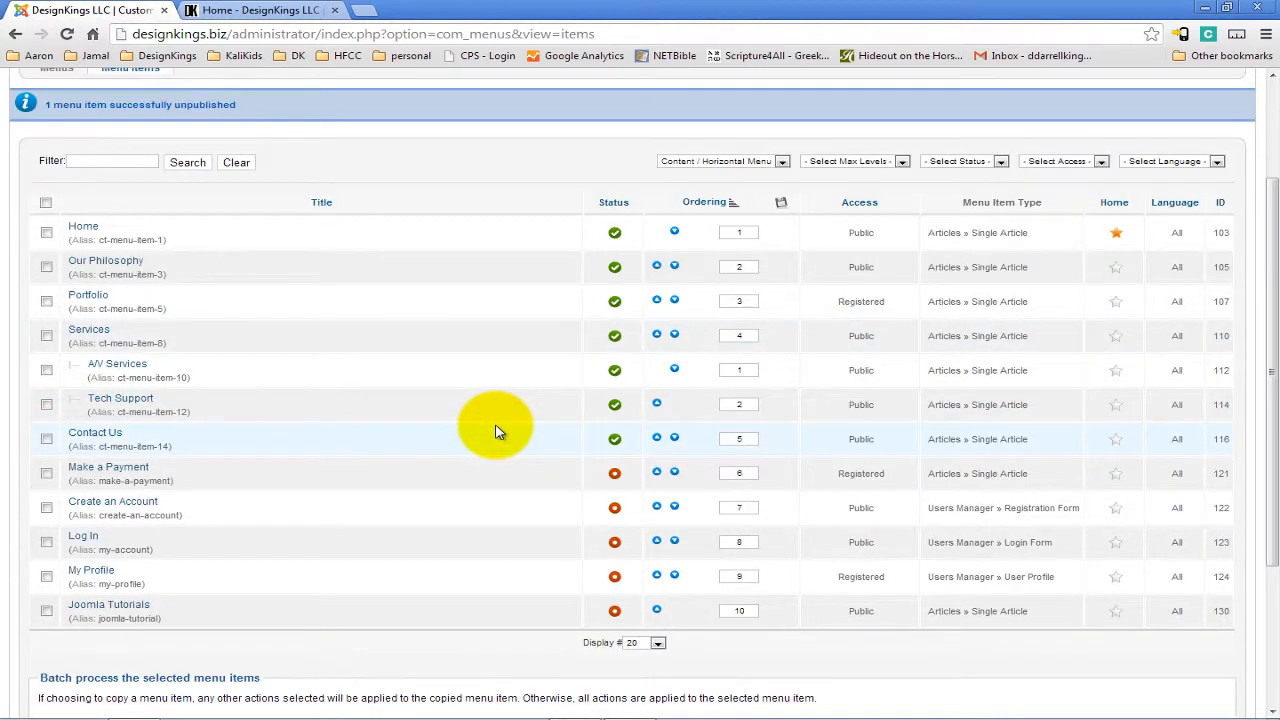
pyautogui.click(613, 610)
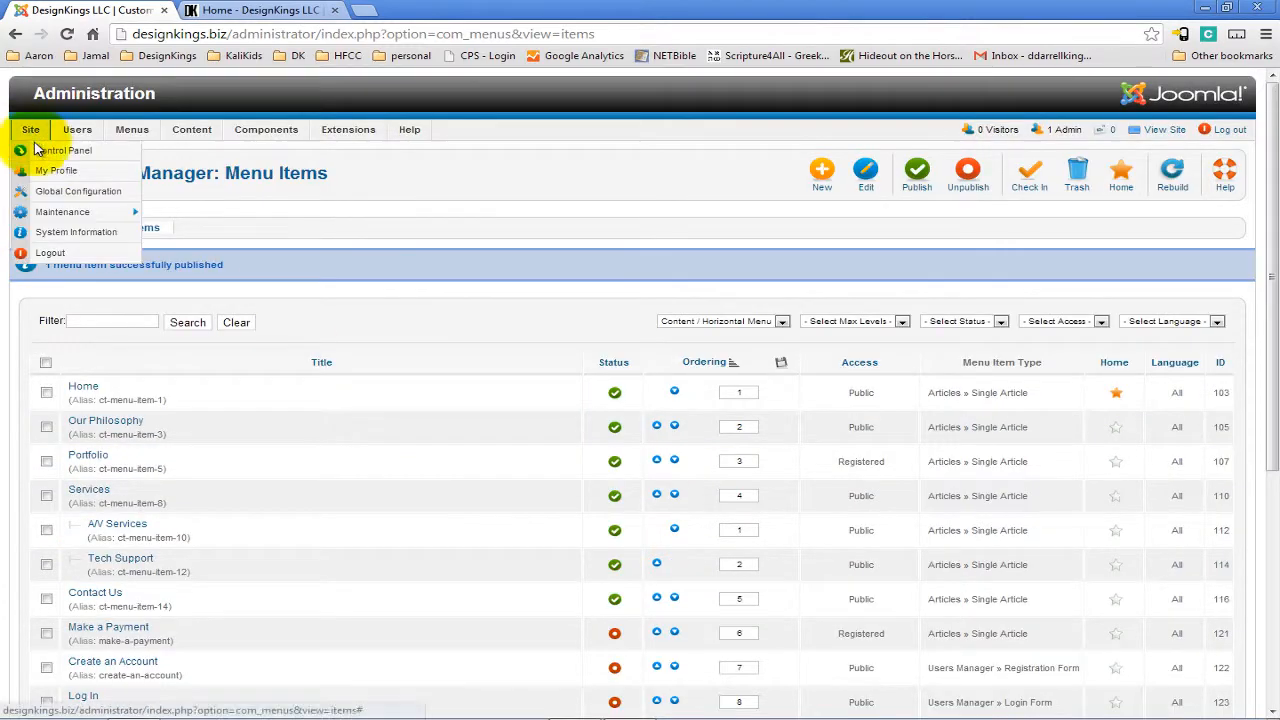
pyautogui.click(45, 149)
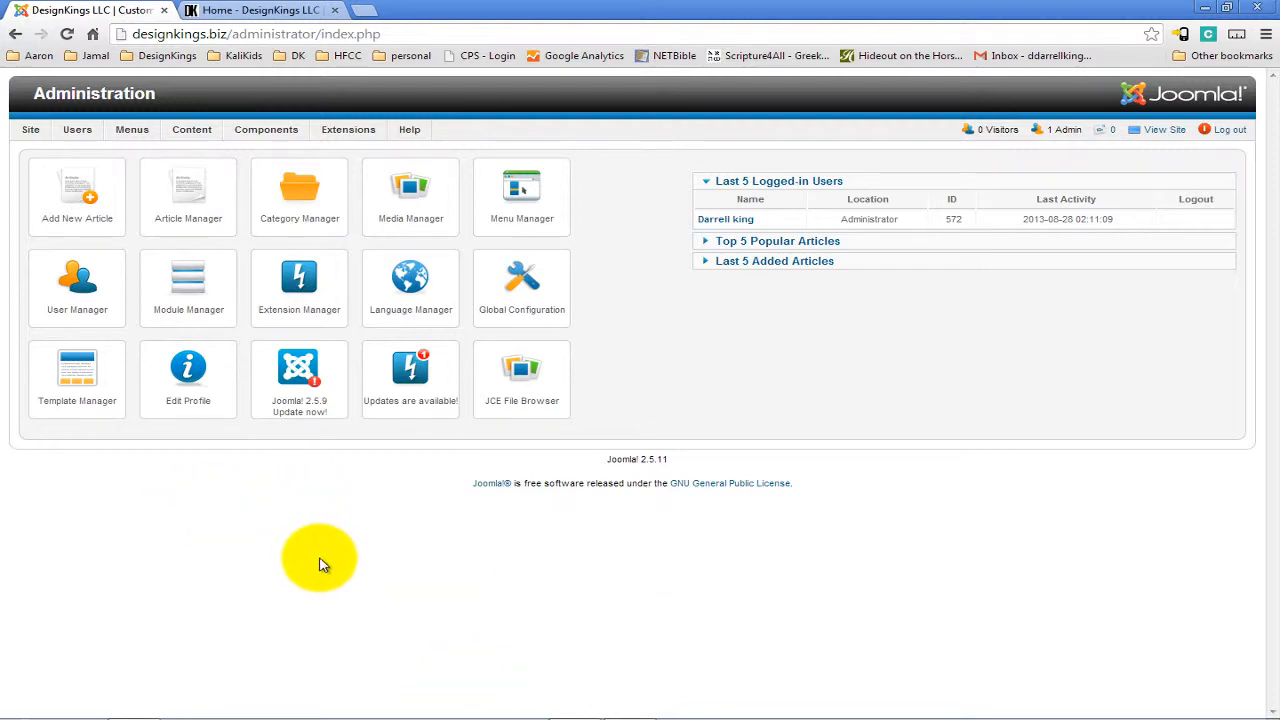
# Reload the live site home page and check its navigation menu.
pyautogui.click(252, 10)
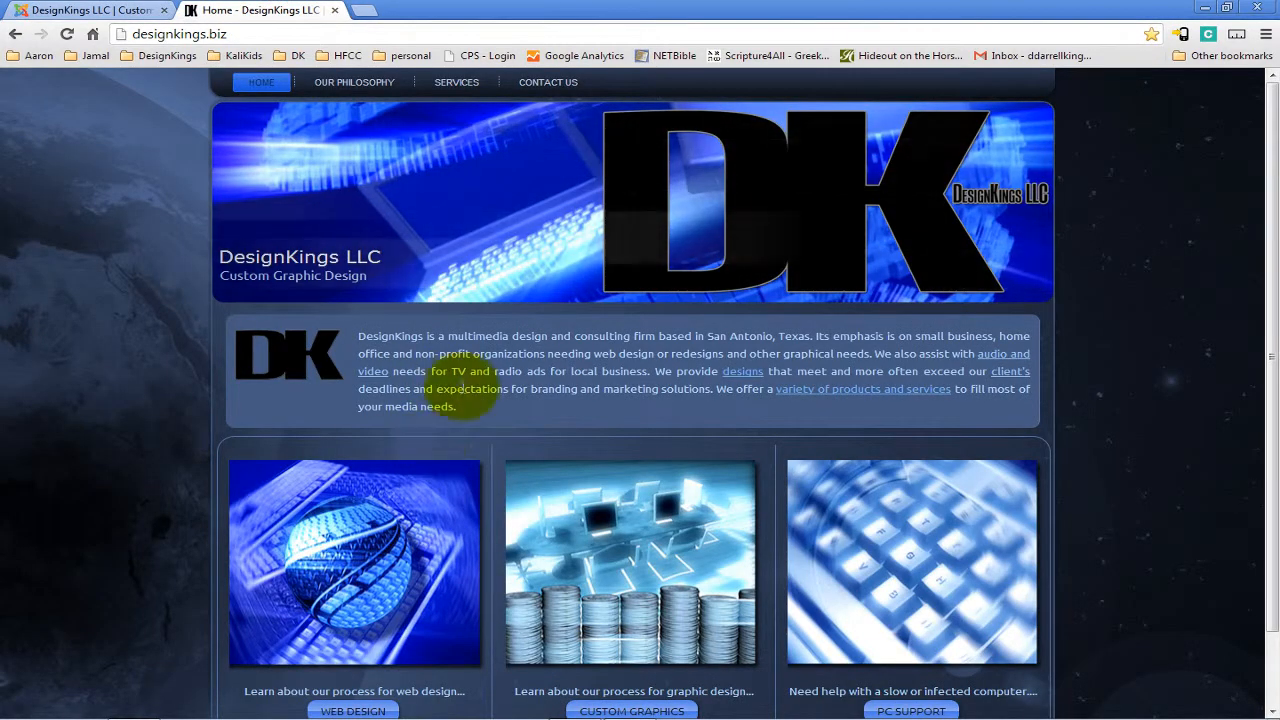
pyautogui.click(67, 34)
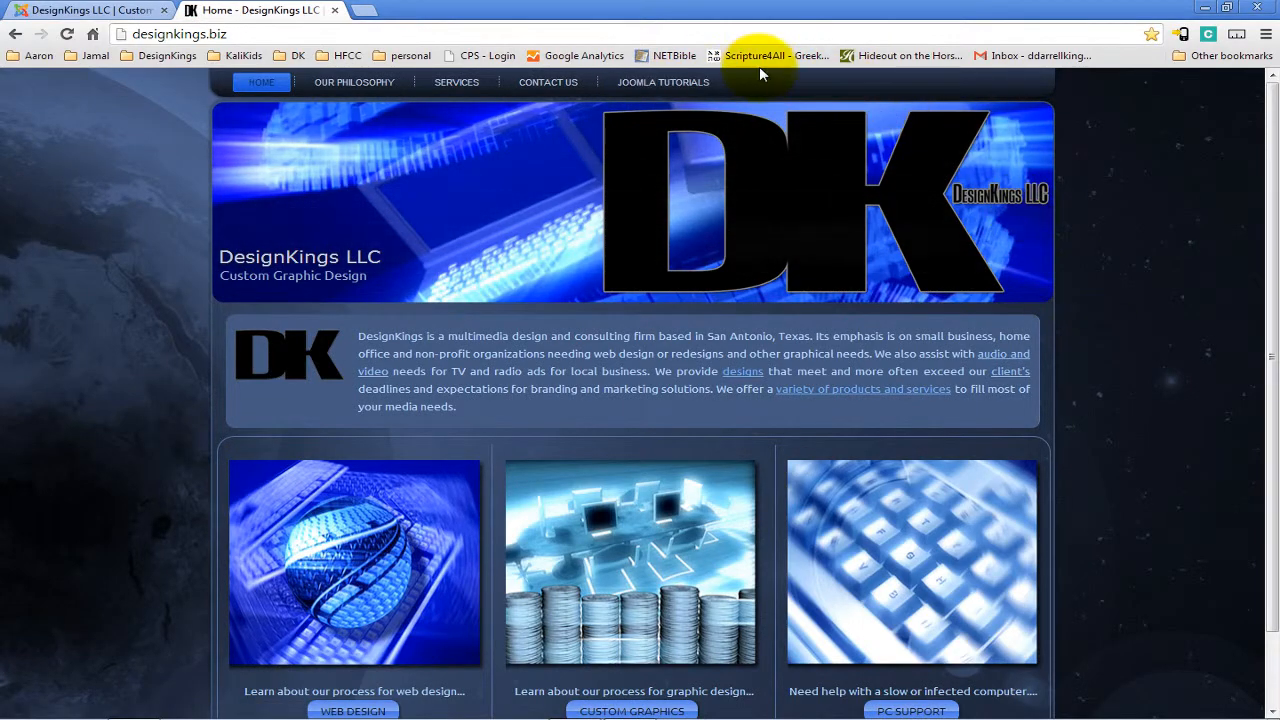
pyautogui.scroll(-1, 997, 408)
pyautogui.scroll(1, 1000, 408)
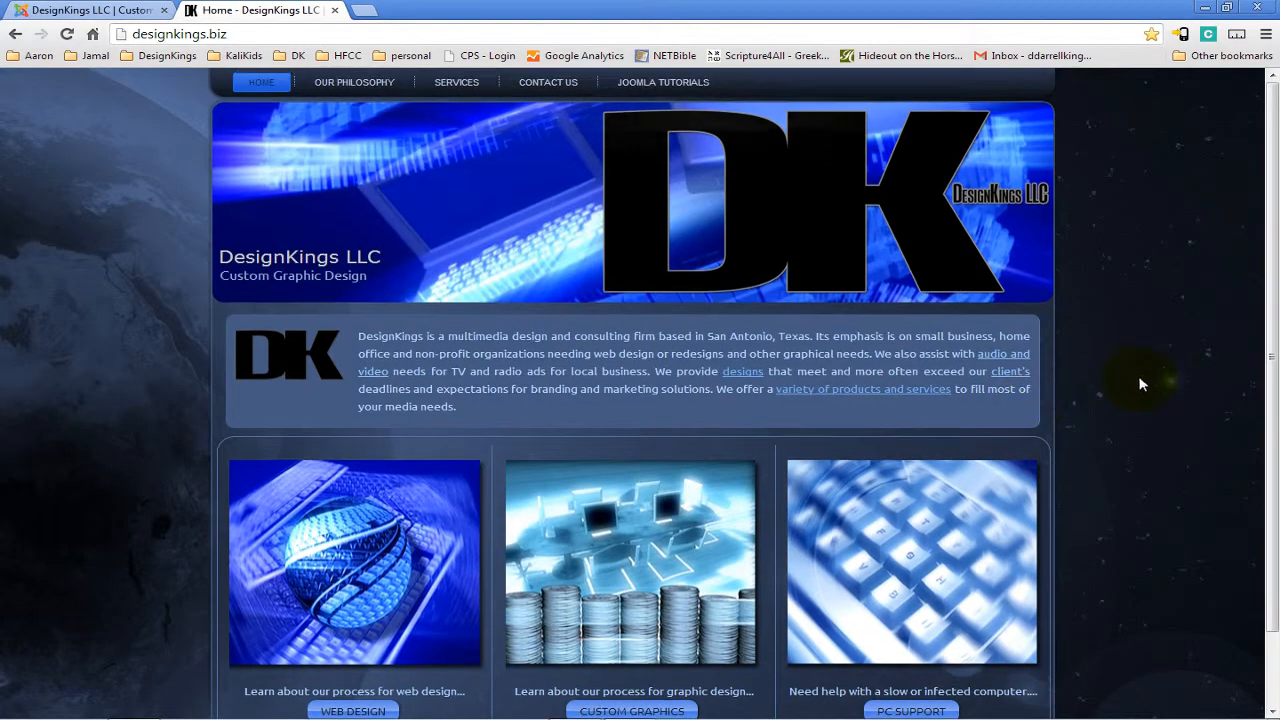
# Create a new article category titled TEST CAT and save and close it.
pyautogui.click(115, 11)
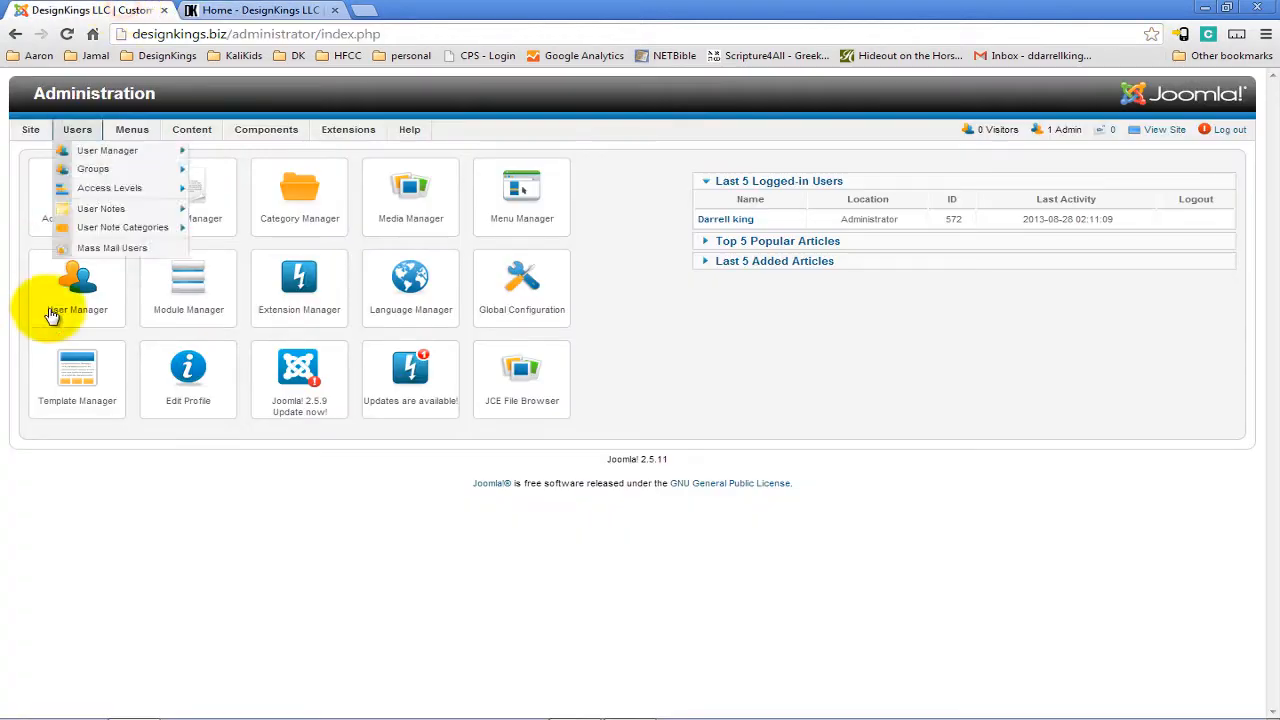
pyautogui.click(314, 212)
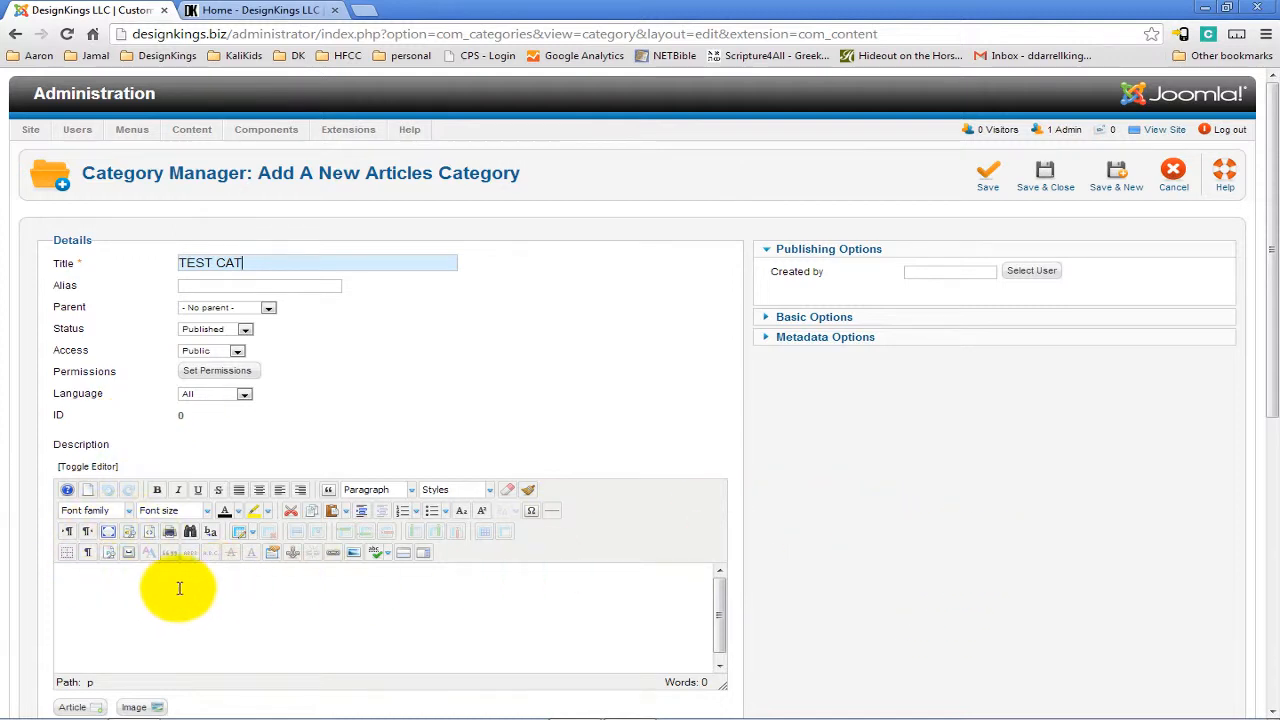
pyautogui.click(1058, 188)
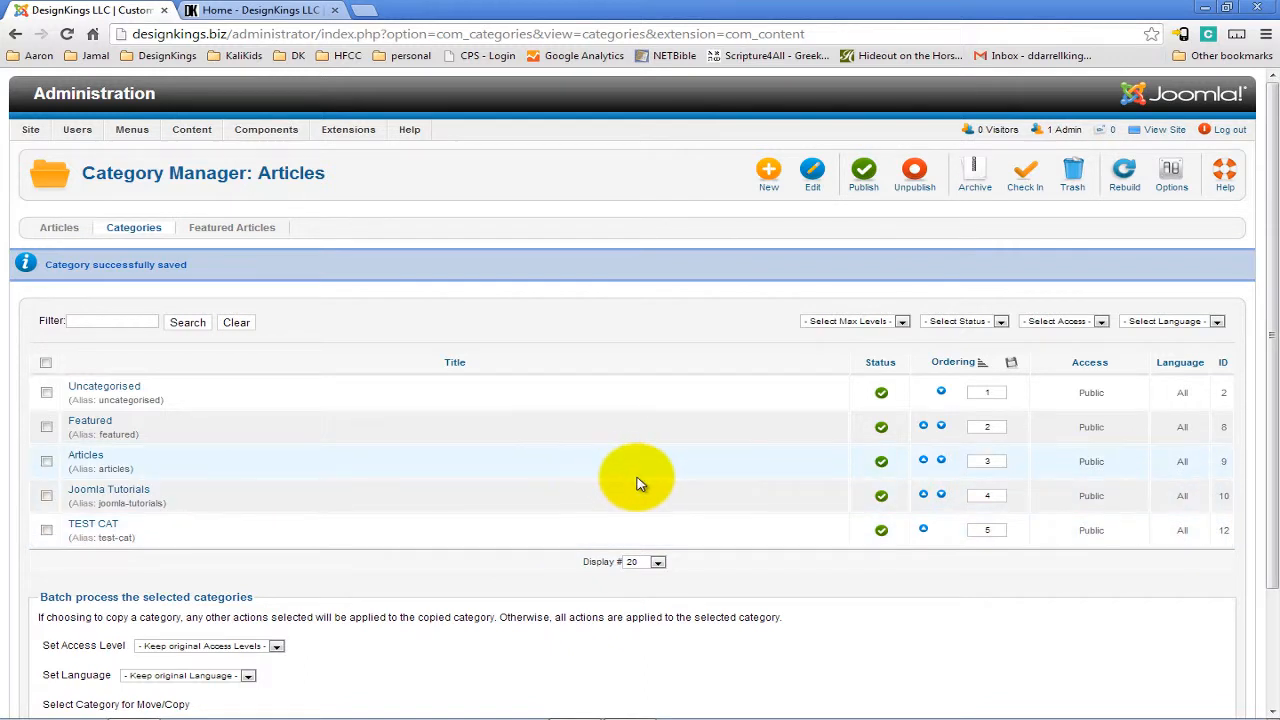
# Start a new article from the control panel and title it TEST ARTICLE.
pyautogui.click(30, 129)
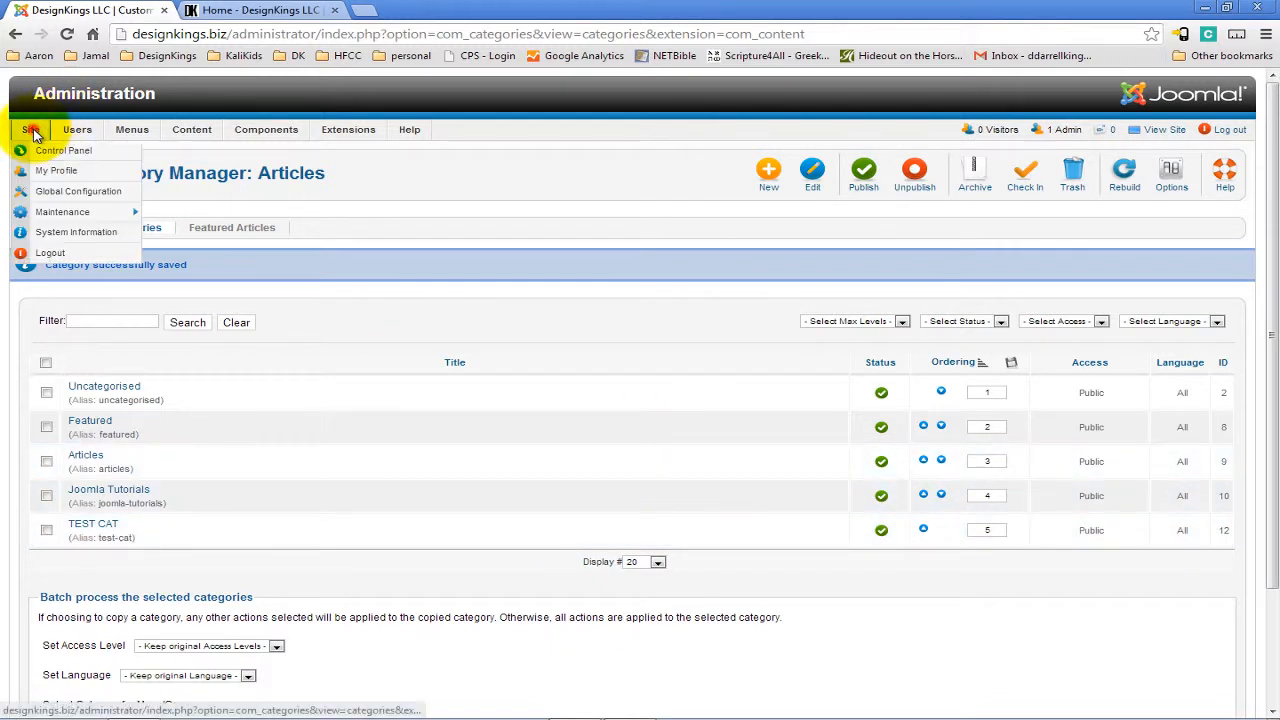
pyautogui.click(50, 150)
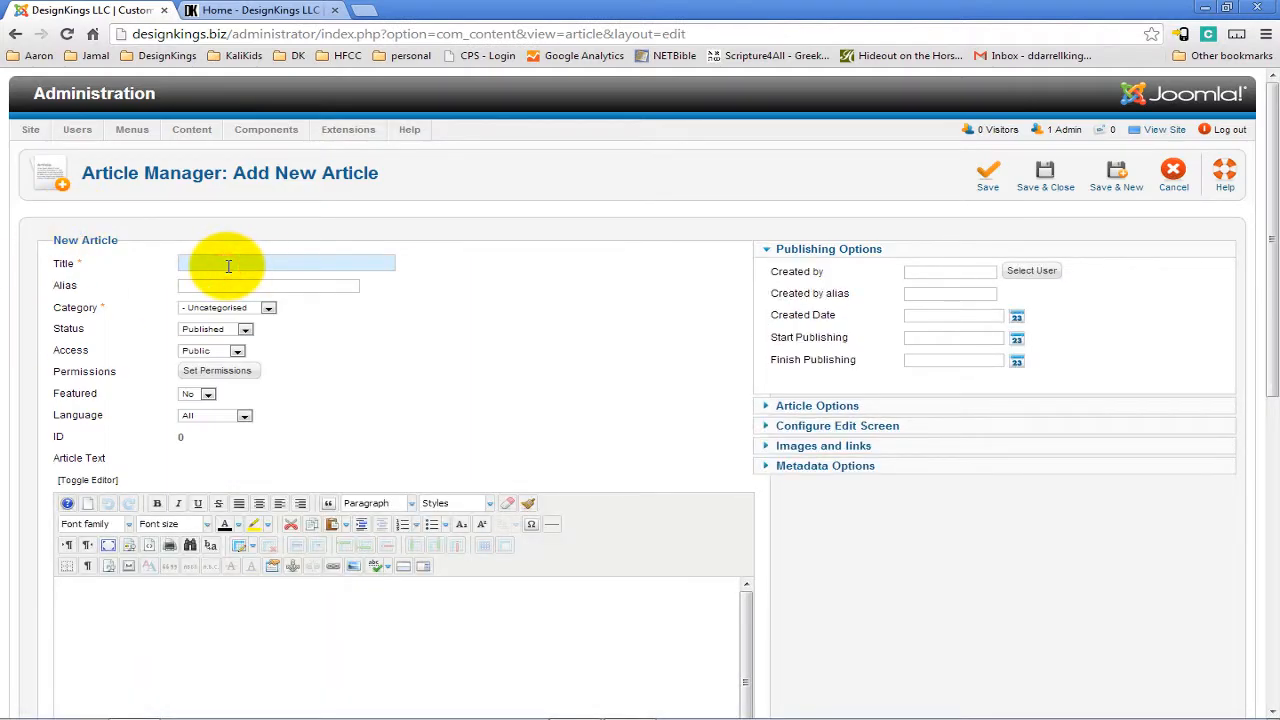
pyautogui.write('TEST ARTICLE')
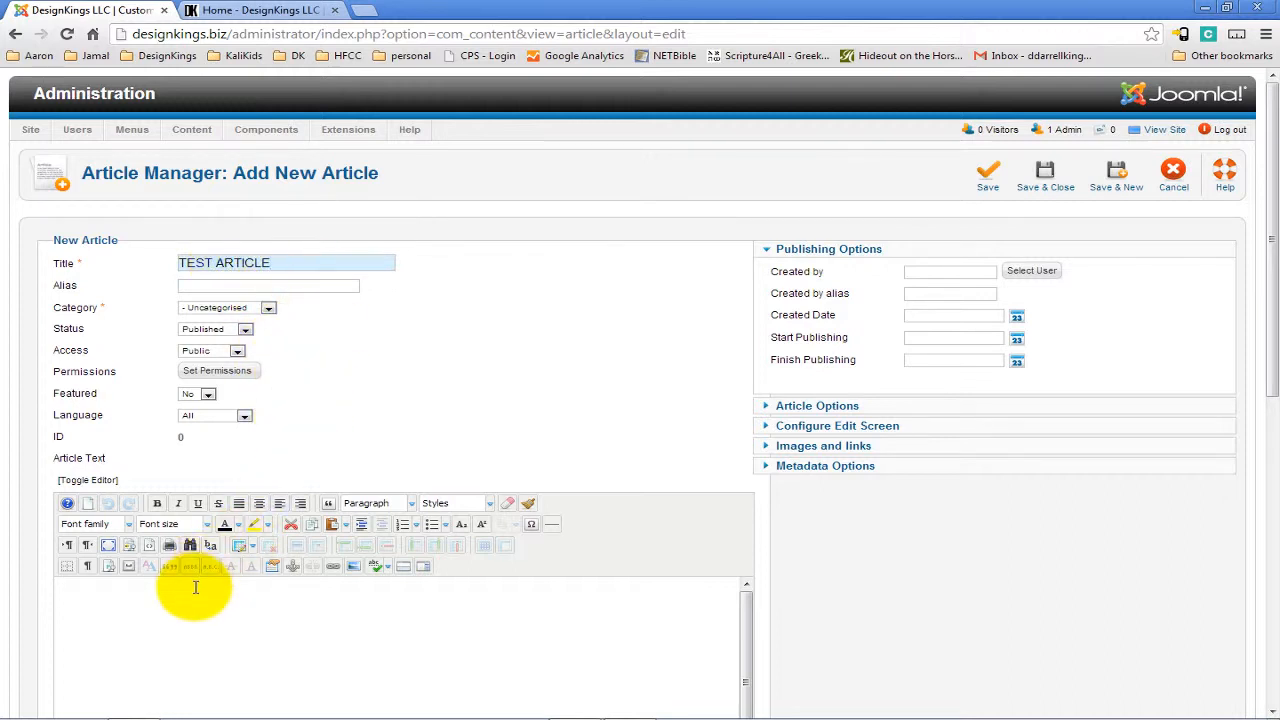
# Set the article's category to TEST CAT.
pyautogui.scroll(-1, 557, 346)
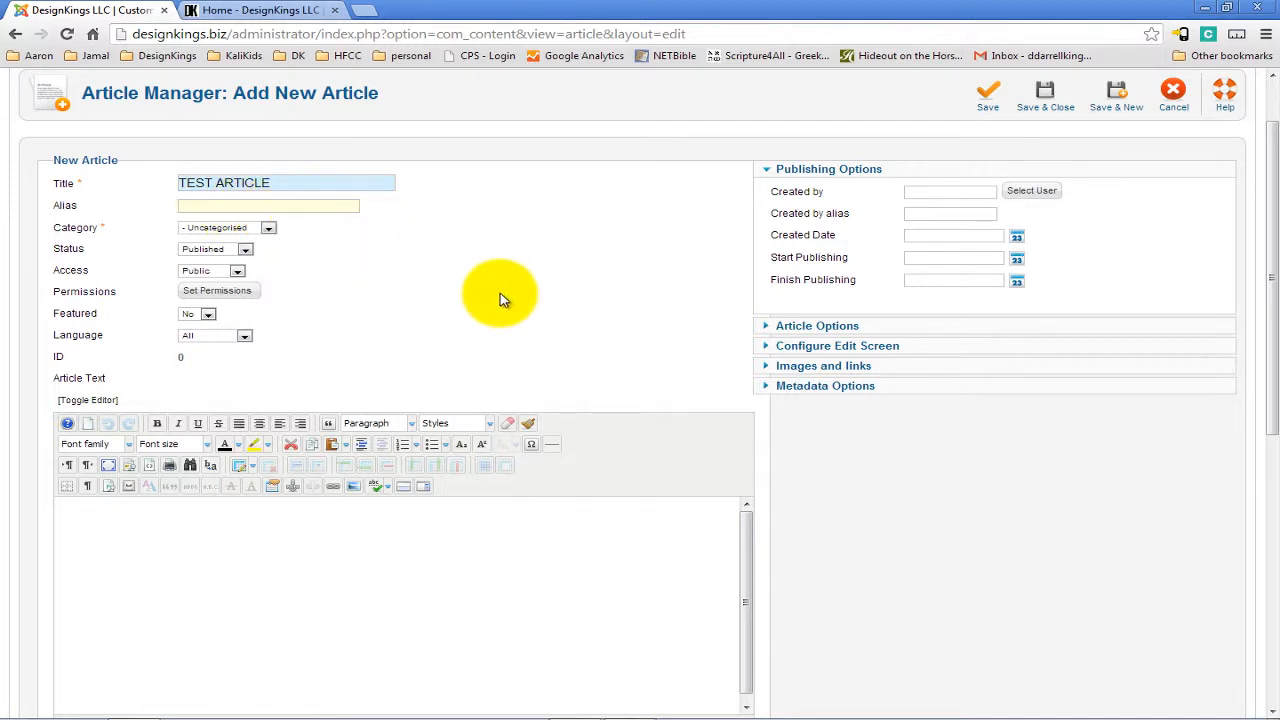
pyautogui.click(233, 228)
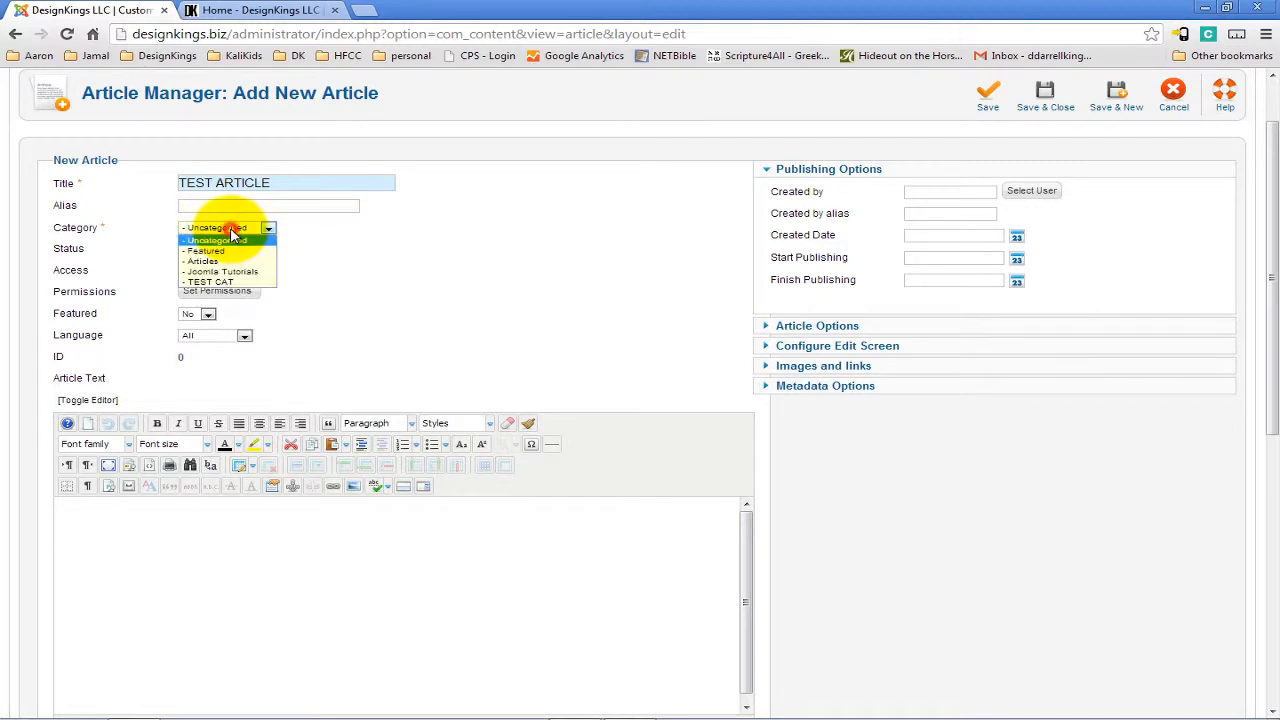
pyautogui.click(212, 281)
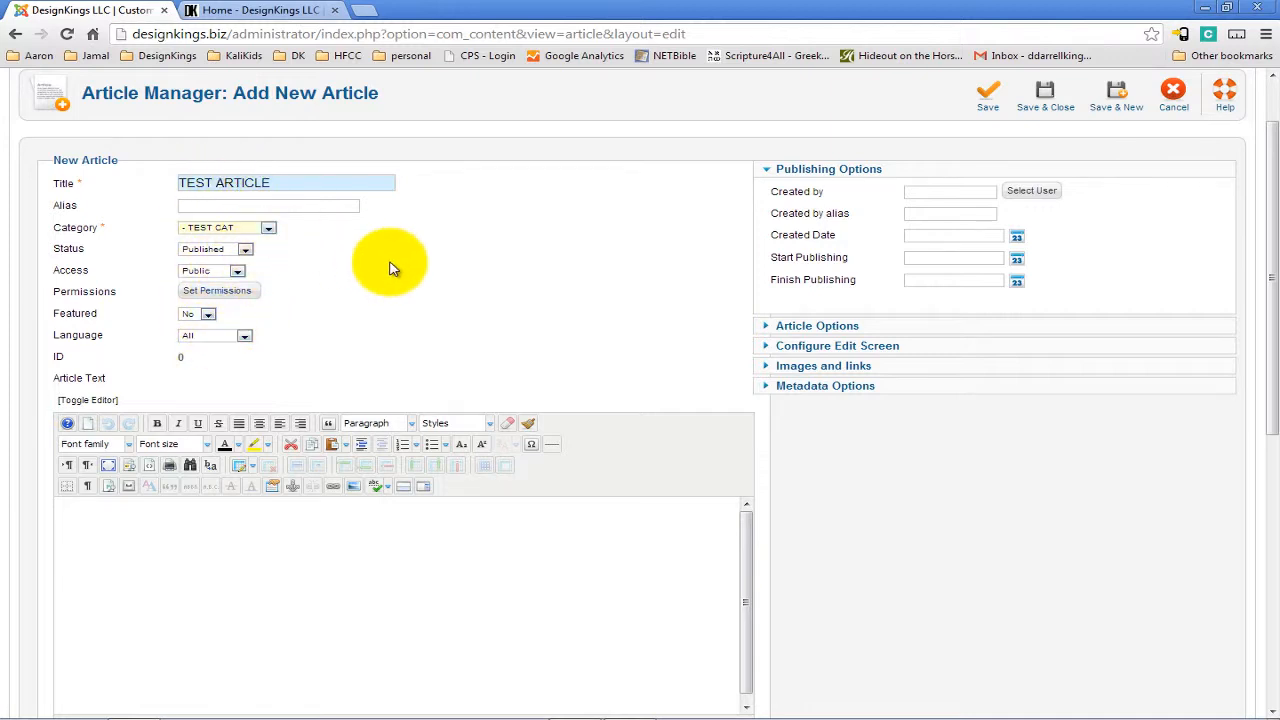
# Reselect TEST CAT as the article's category.
pyautogui.scroll(1, 390, 265)
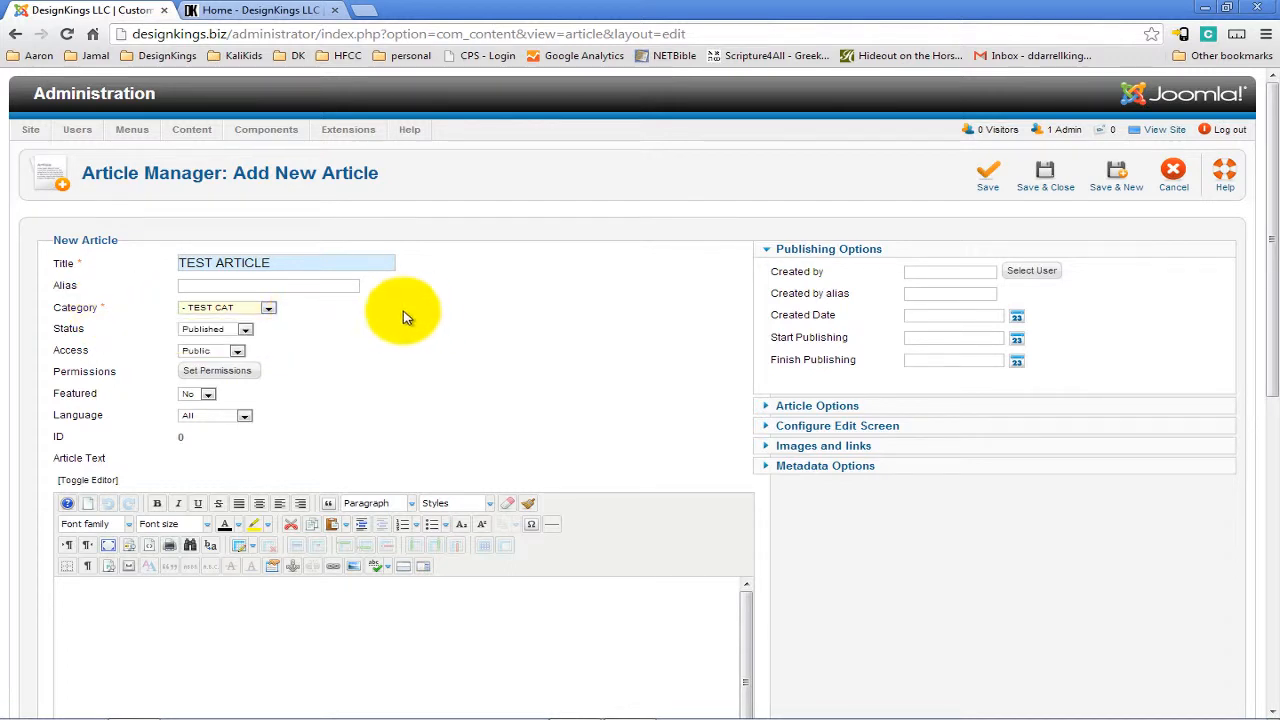
pyautogui.click(233, 310)
pyautogui.click(228, 319)
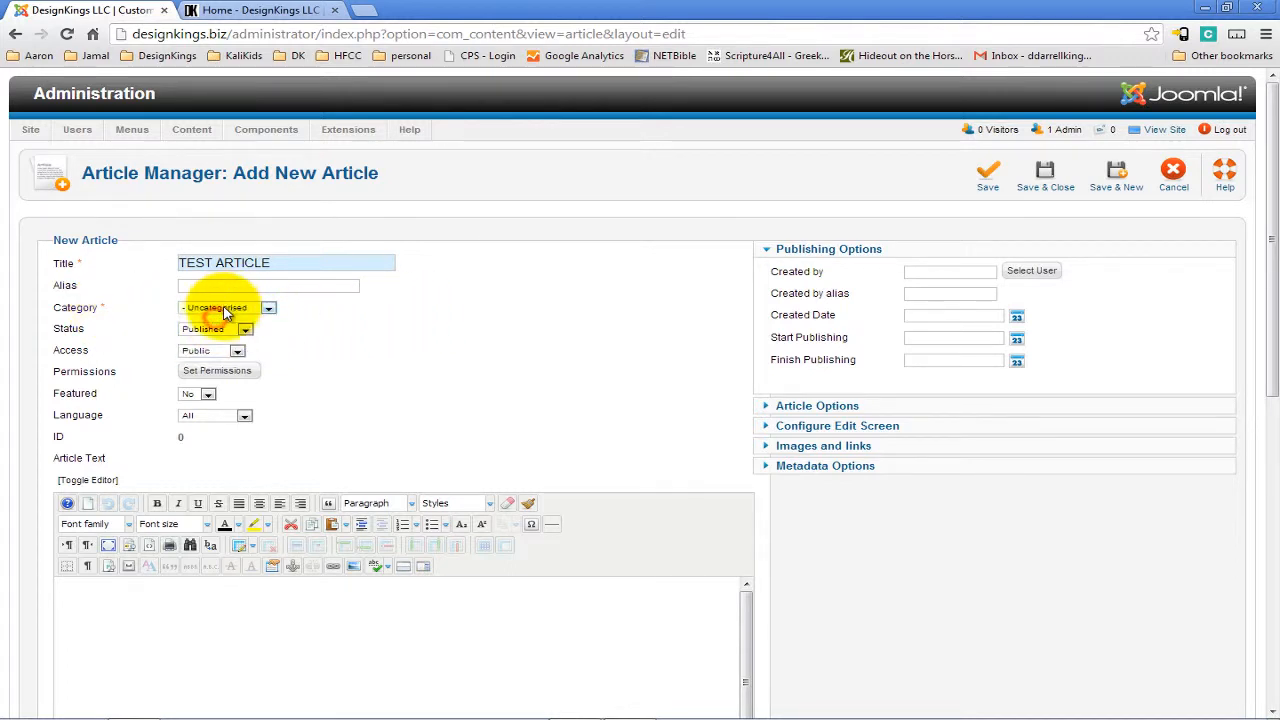
pyautogui.click(228, 312)
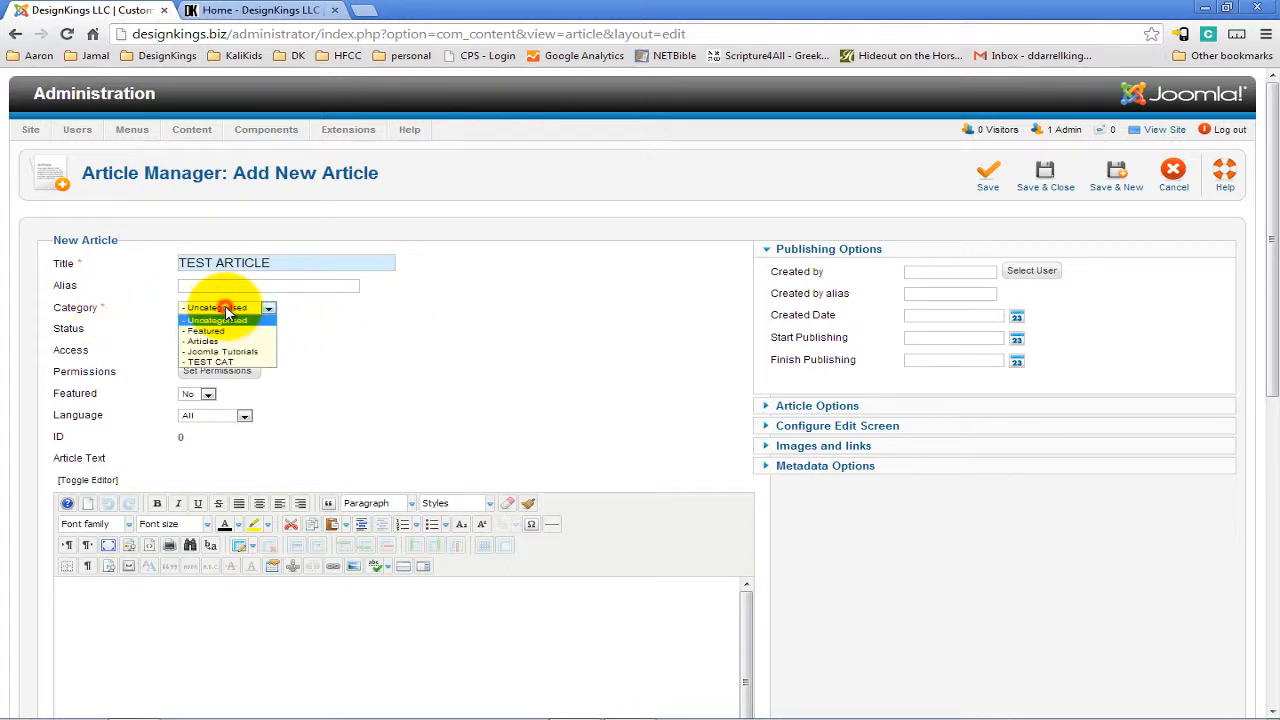
pyautogui.click(228, 362)
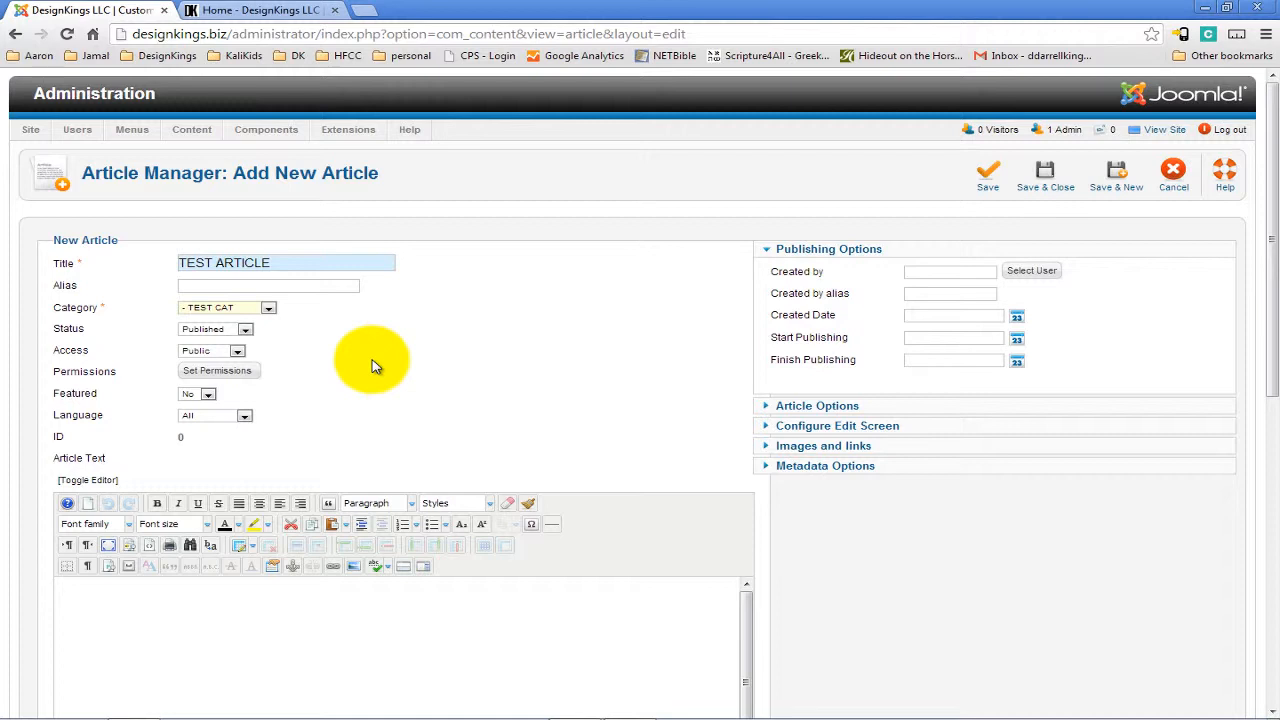
pyautogui.click(300, 265)
pyautogui.click(240, 308)
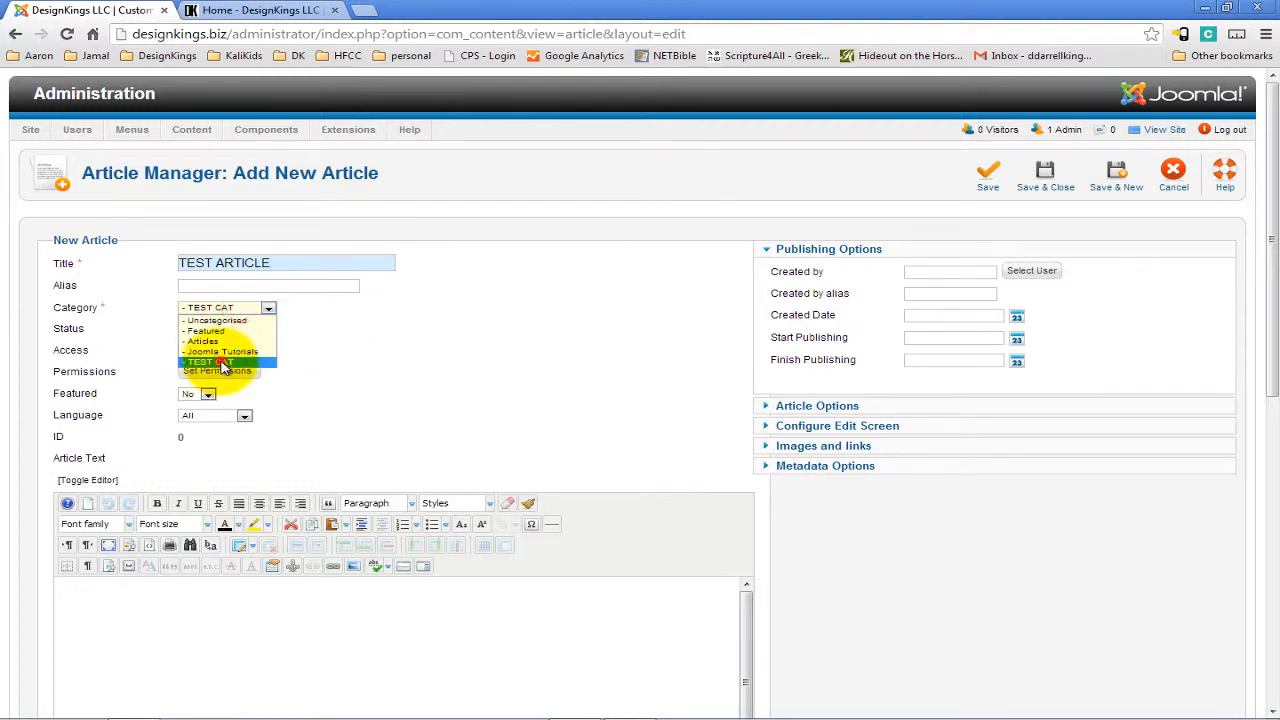
pyautogui.click(224, 364)
# In a new browser tab, search for lorem ipsum and copy a Latin passage from lipsum.com.
pyautogui.scroll(-1, 427, 333)
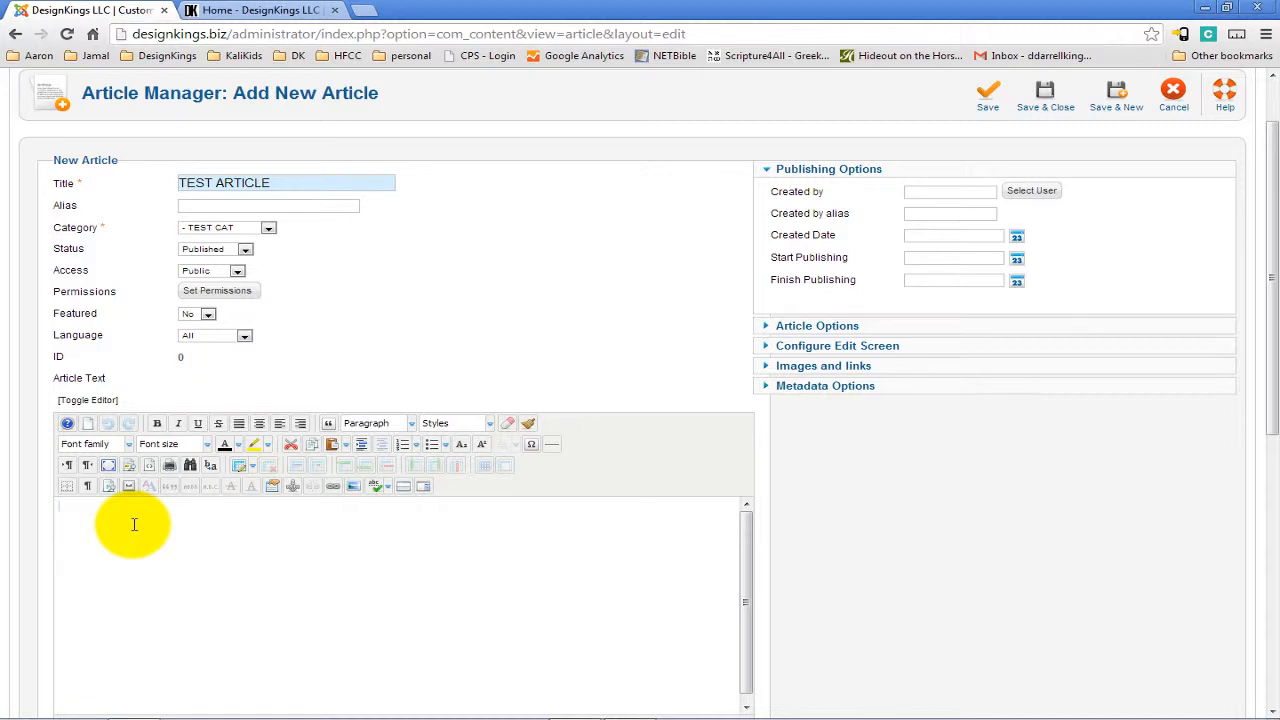
pyautogui.scroll(-1, 245, 557)
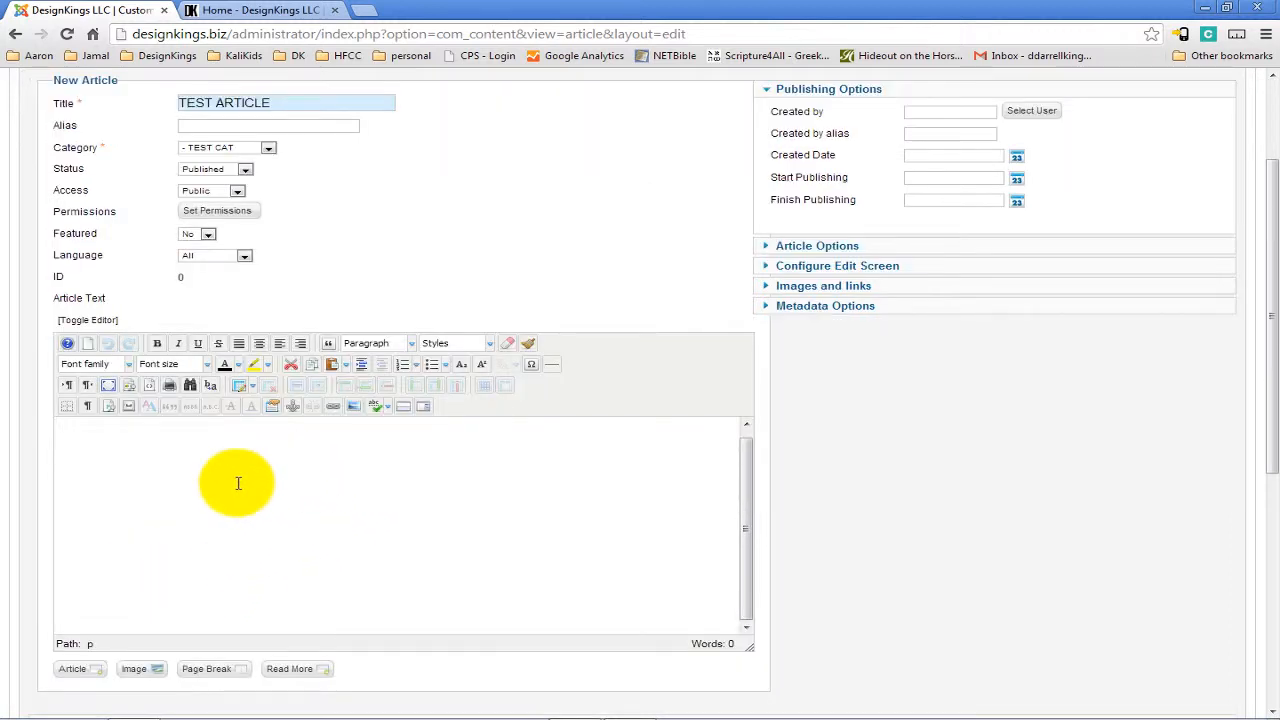
pyautogui.click(746, 518)
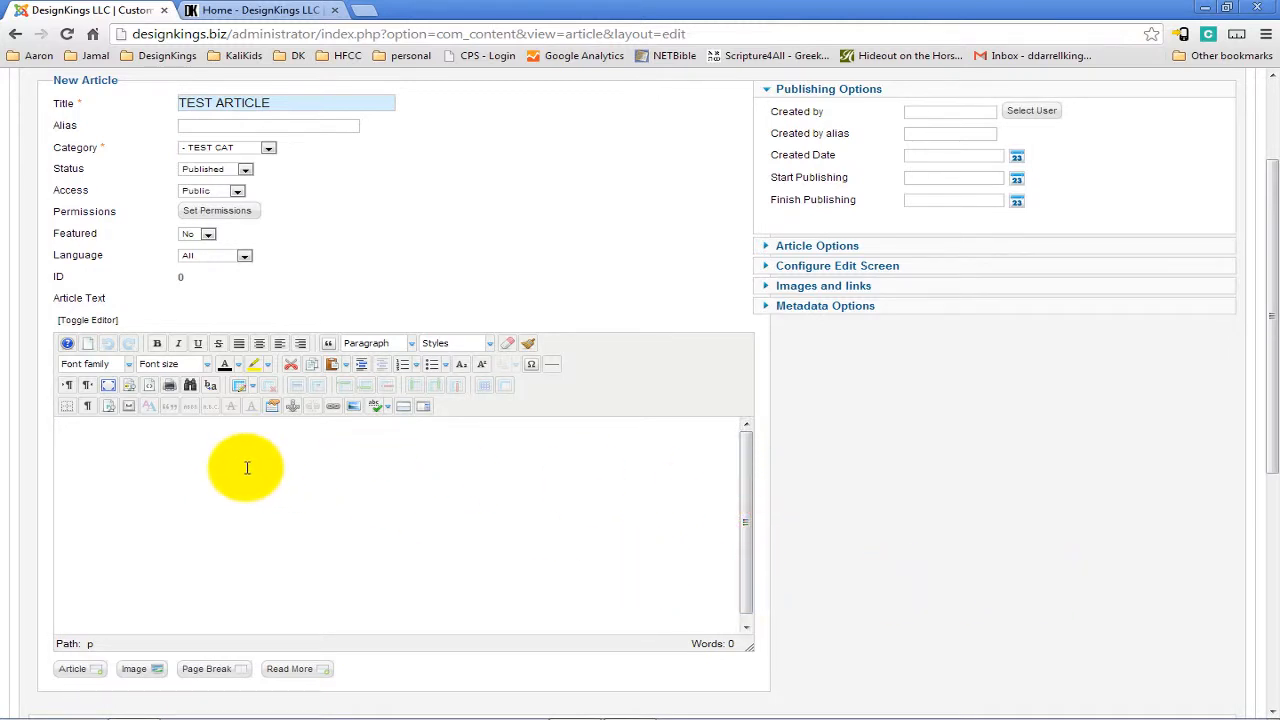
pyautogui.click(364, 10)
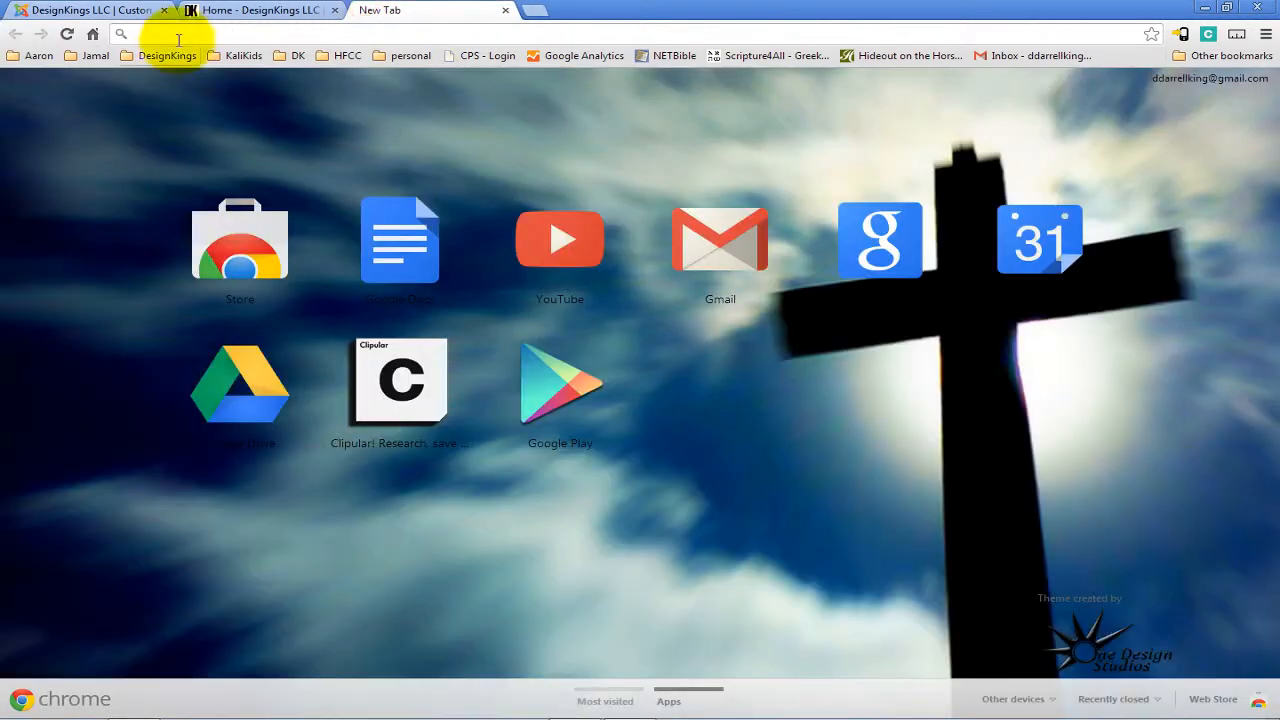
pyautogui.click(200, 36)
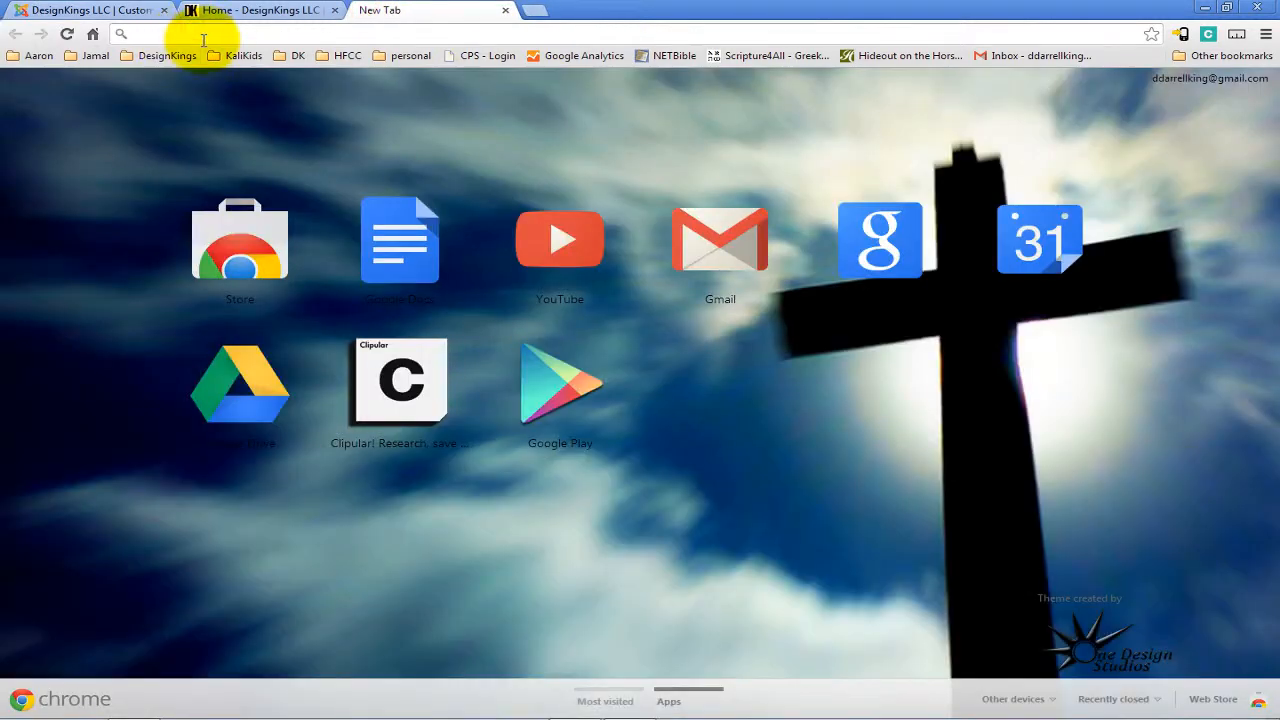
pyautogui.write('lorem ipsum')
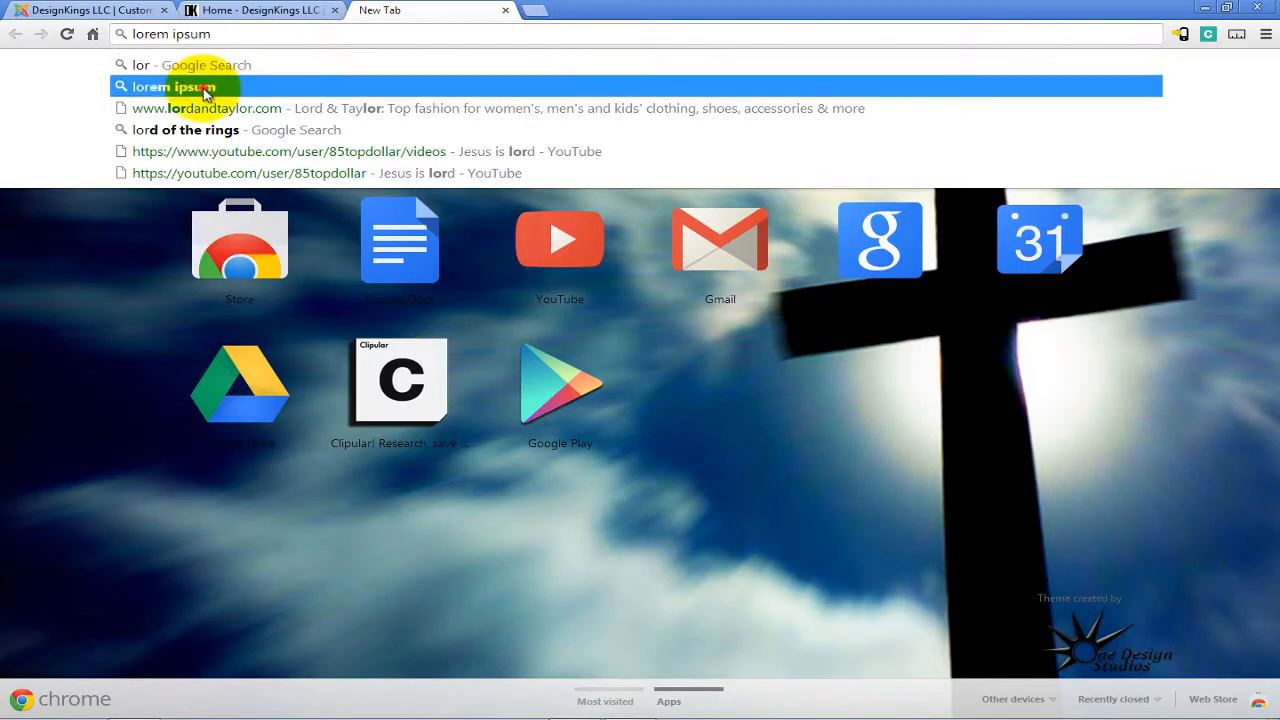
pyautogui.click(200, 87)
pyautogui.click(145, 225)
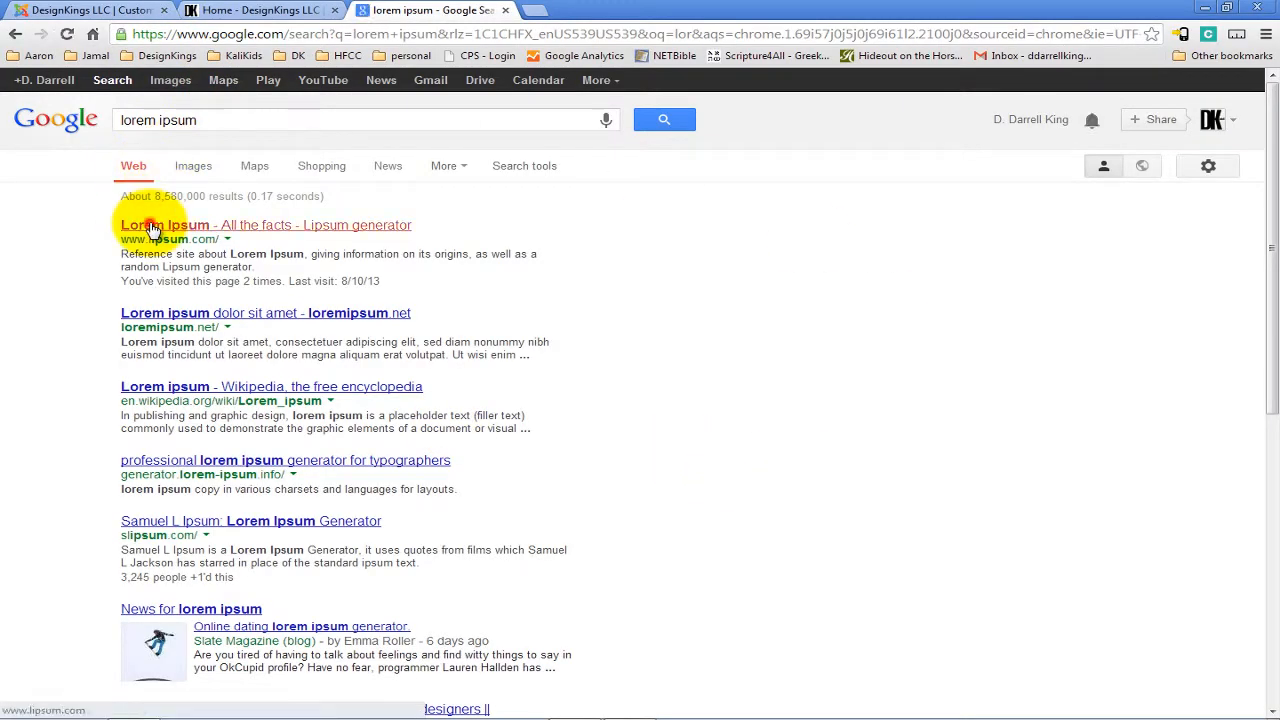
pyautogui.scroll(-5, 340, 515)
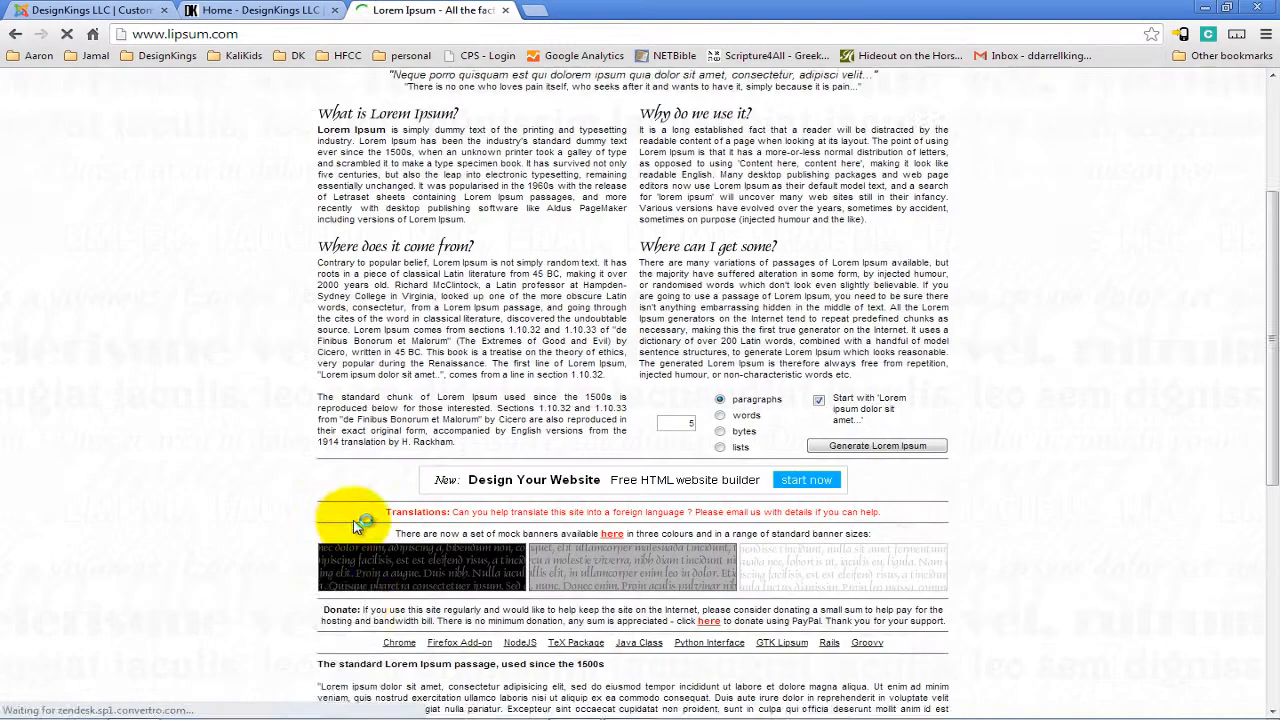
pyautogui.moveTo(318, 604); pyautogui.dragTo(905, 660)
pyautogui.hotkey('ctrl', 'c')
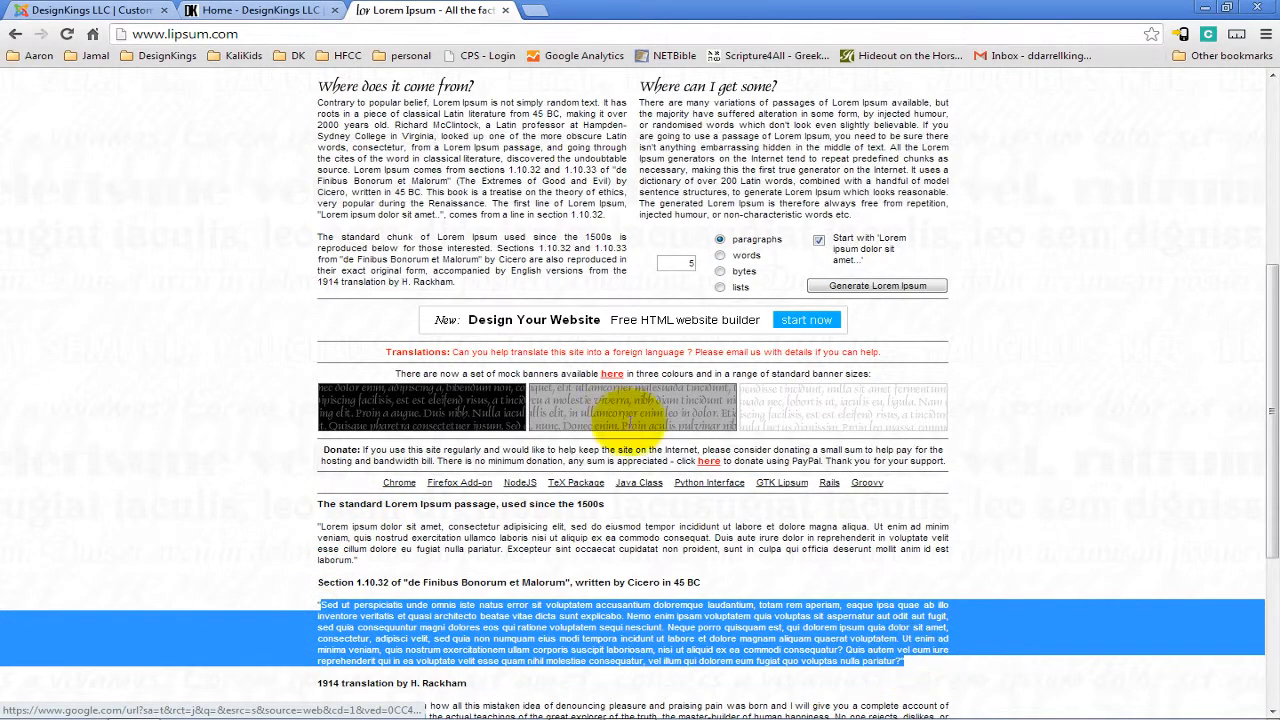
# Paste the lorem ipsum passage into the article text and save and close the article.
pyautogui.click(105, 12)
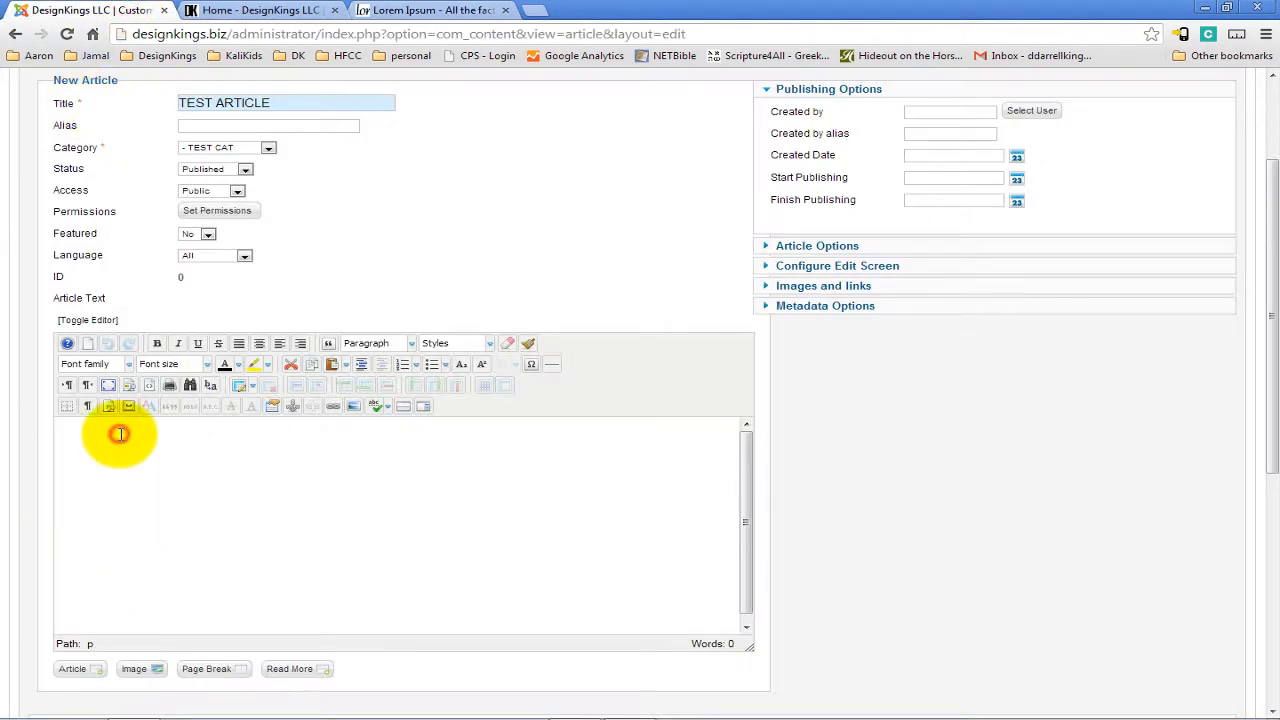
pyautogui.hotkey('ctrl', 'v')
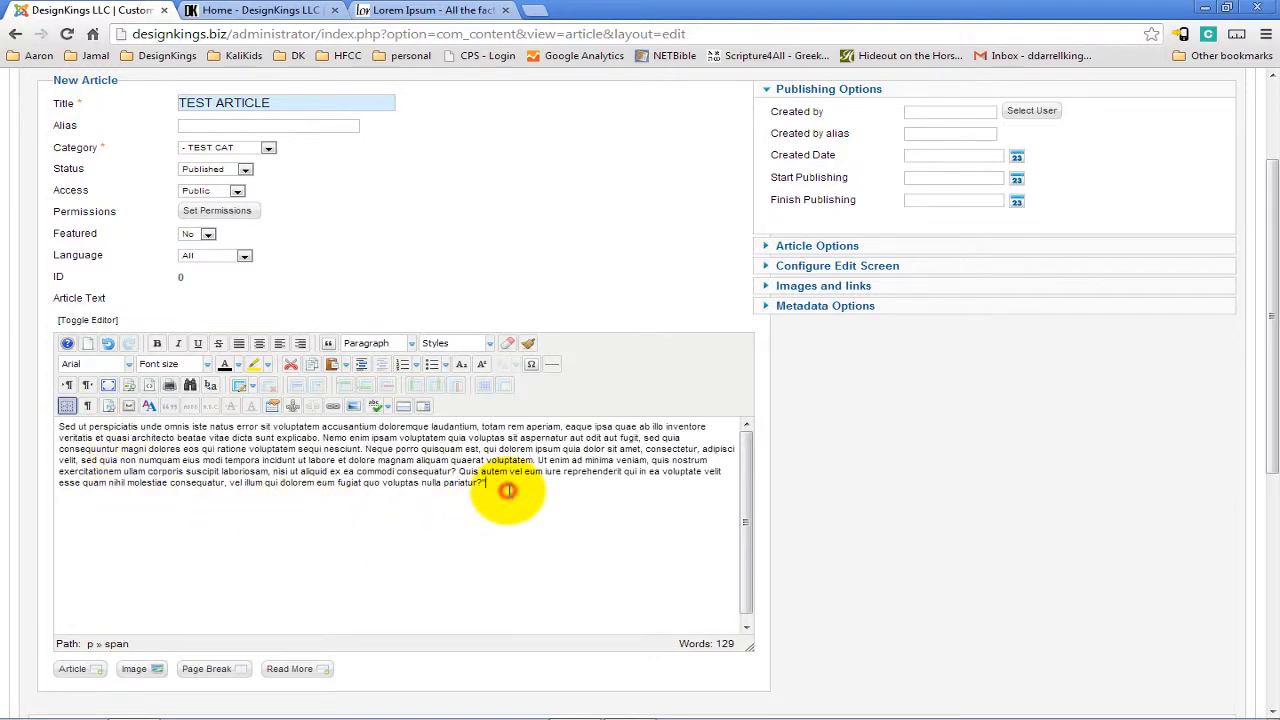
pyautogui.scroll(2, 785, 485)
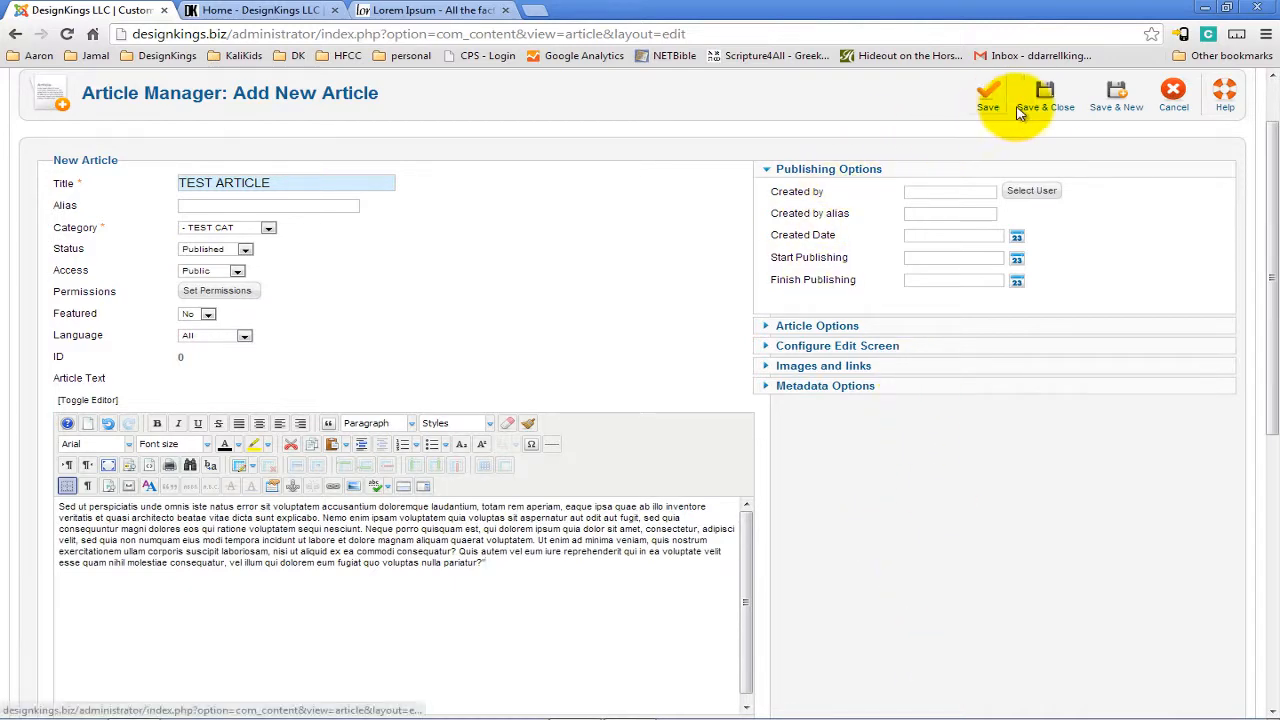
pyautogui.click(1052, 104)
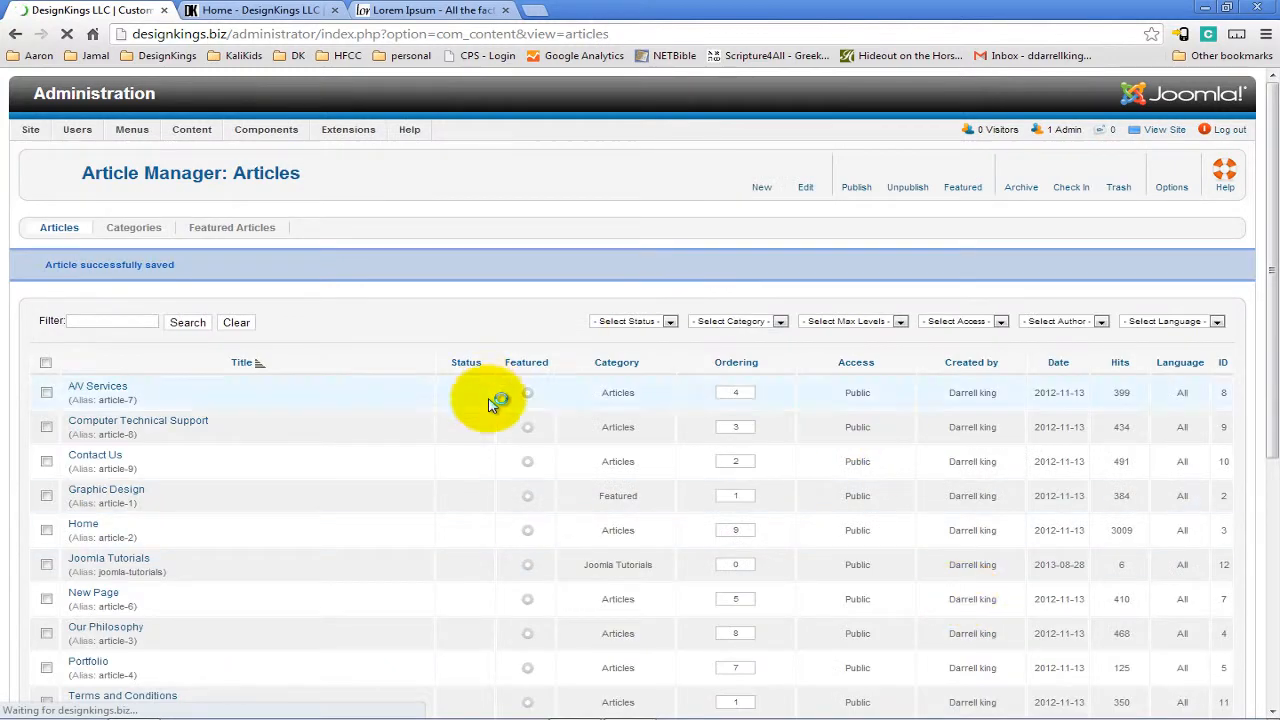
# Open TEST ARTICLE from the article list and save and close it again.
pyautogui.scroll(-1, 420, 480)
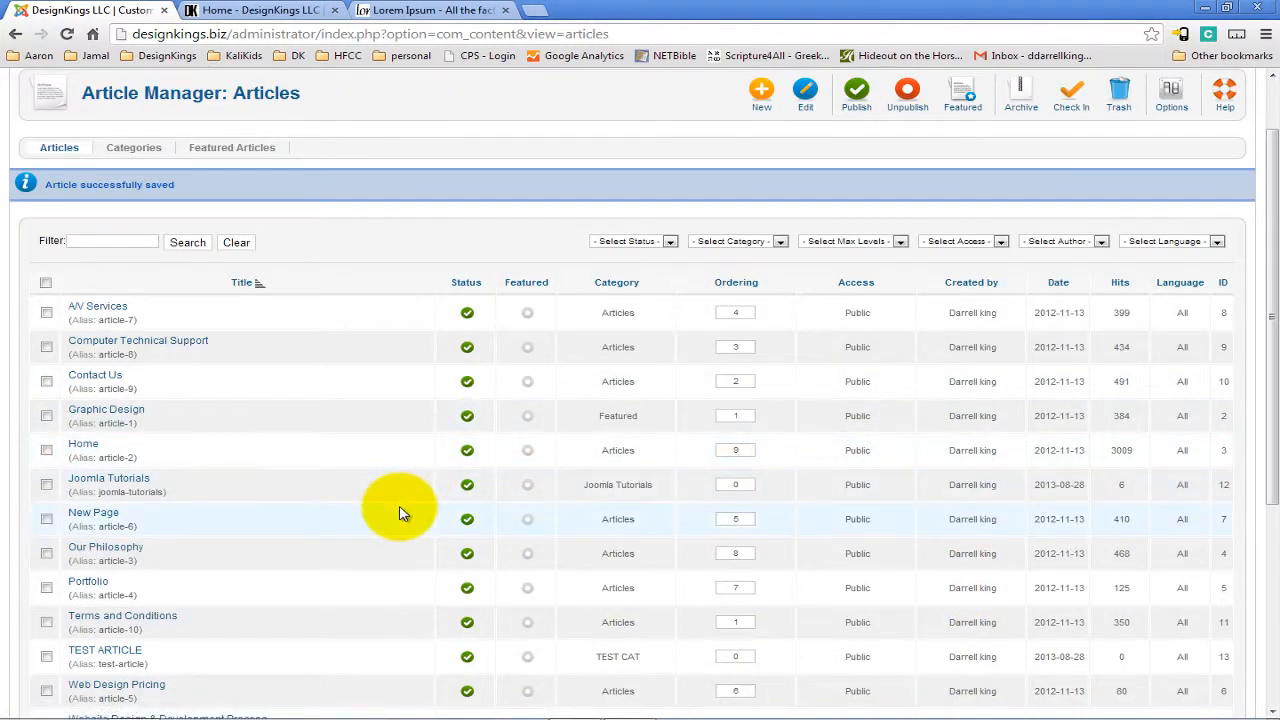
pyautogui.scroll(-1, 400, 512)
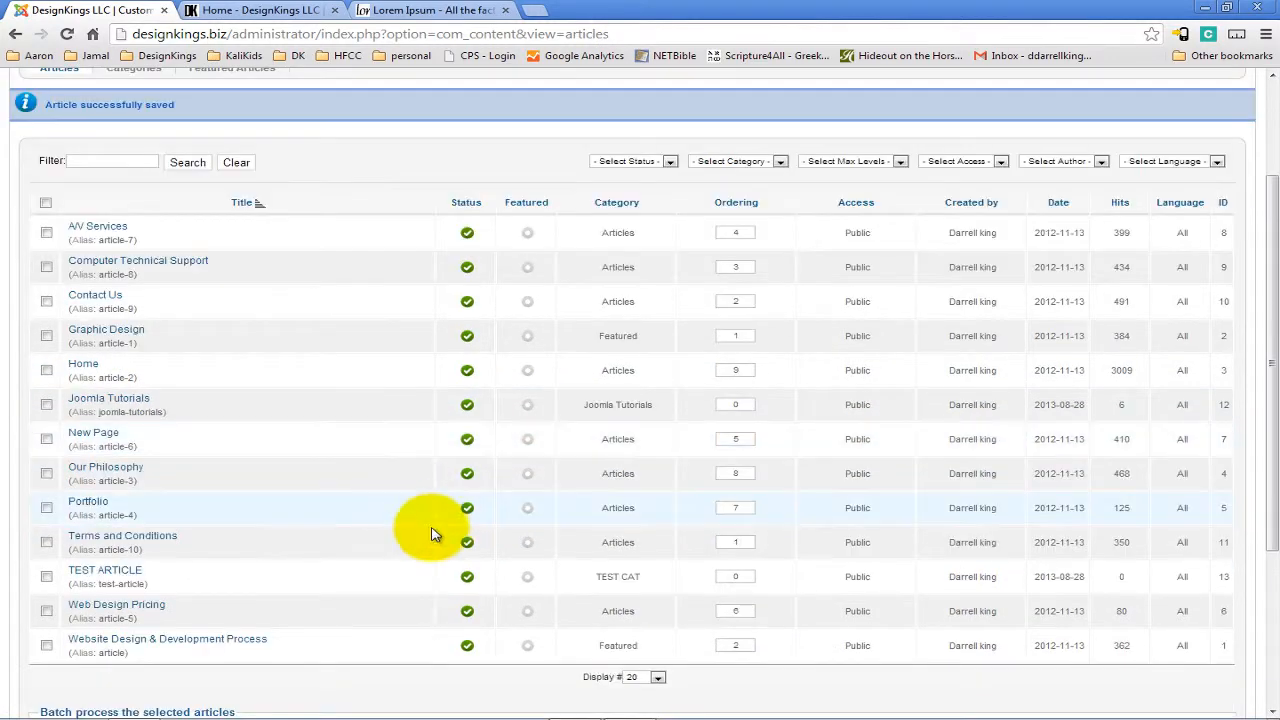
pyautogui.click(124, 574)
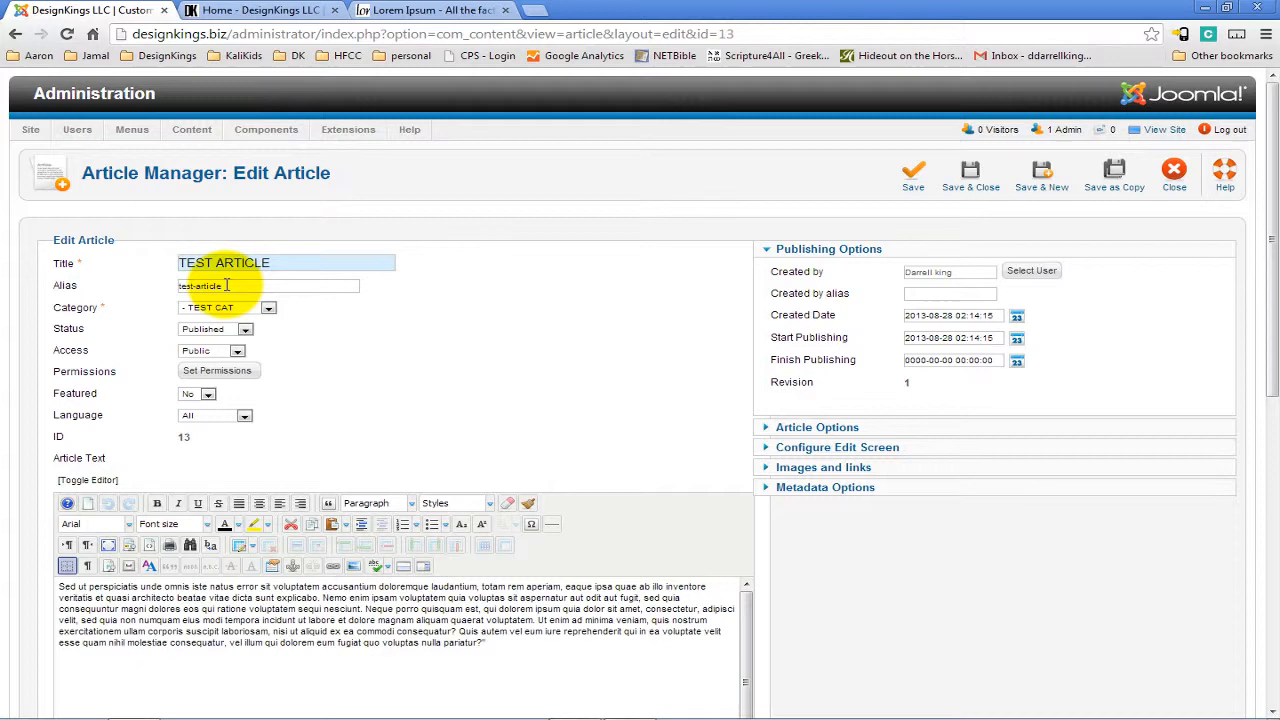
pyautogui.click(968, 175)
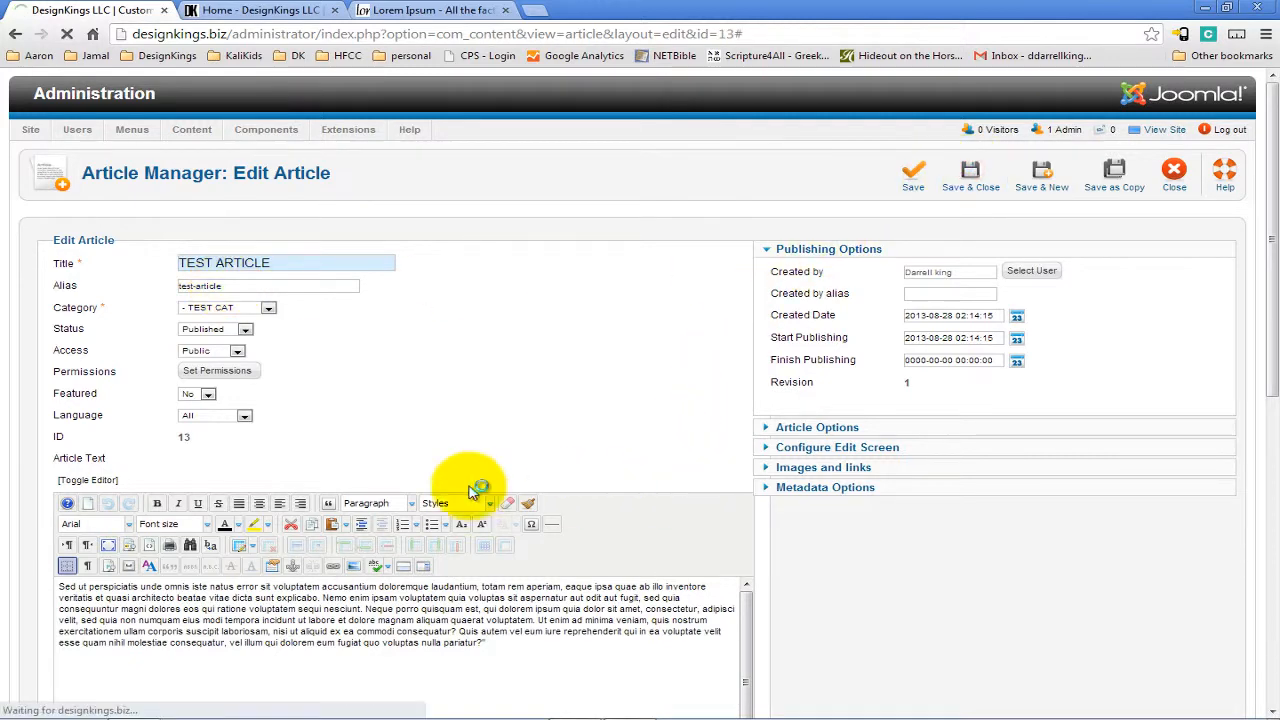
# Scroll through the article list to check the new article's entry.
pyautogui.scroll(-3, 428, 400)
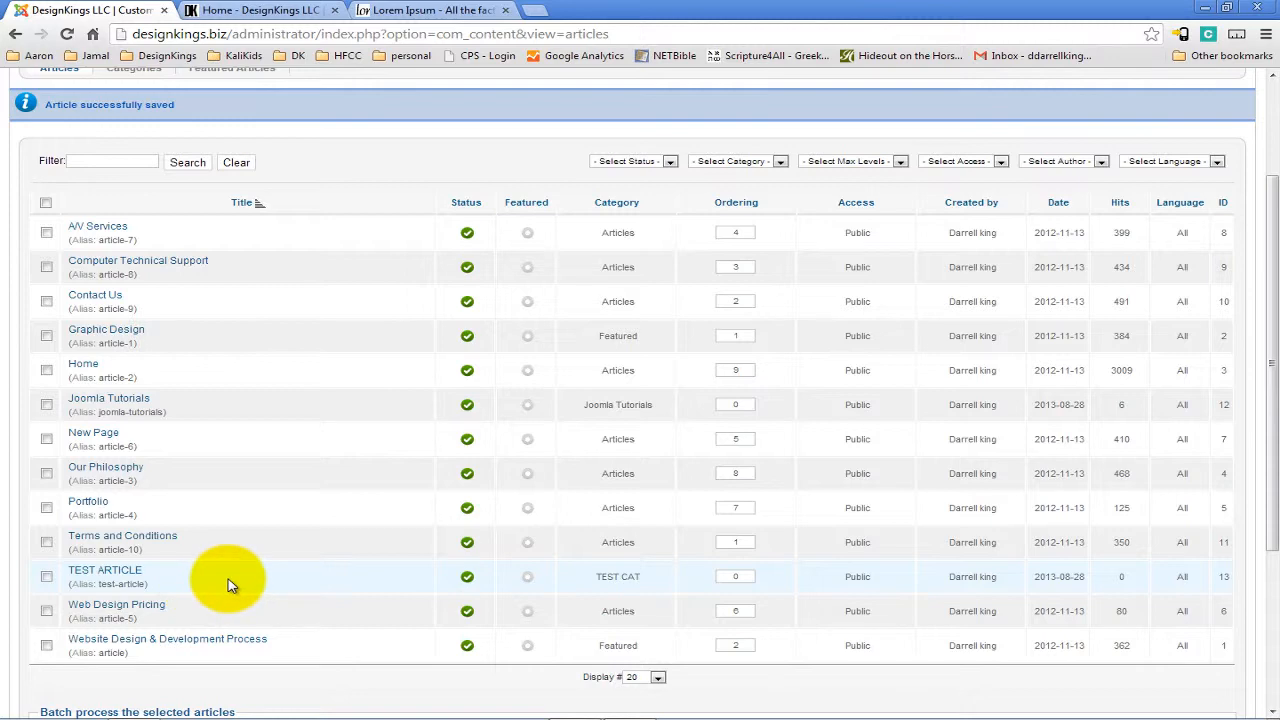
pyautogui.scroll(2, 228, 585)
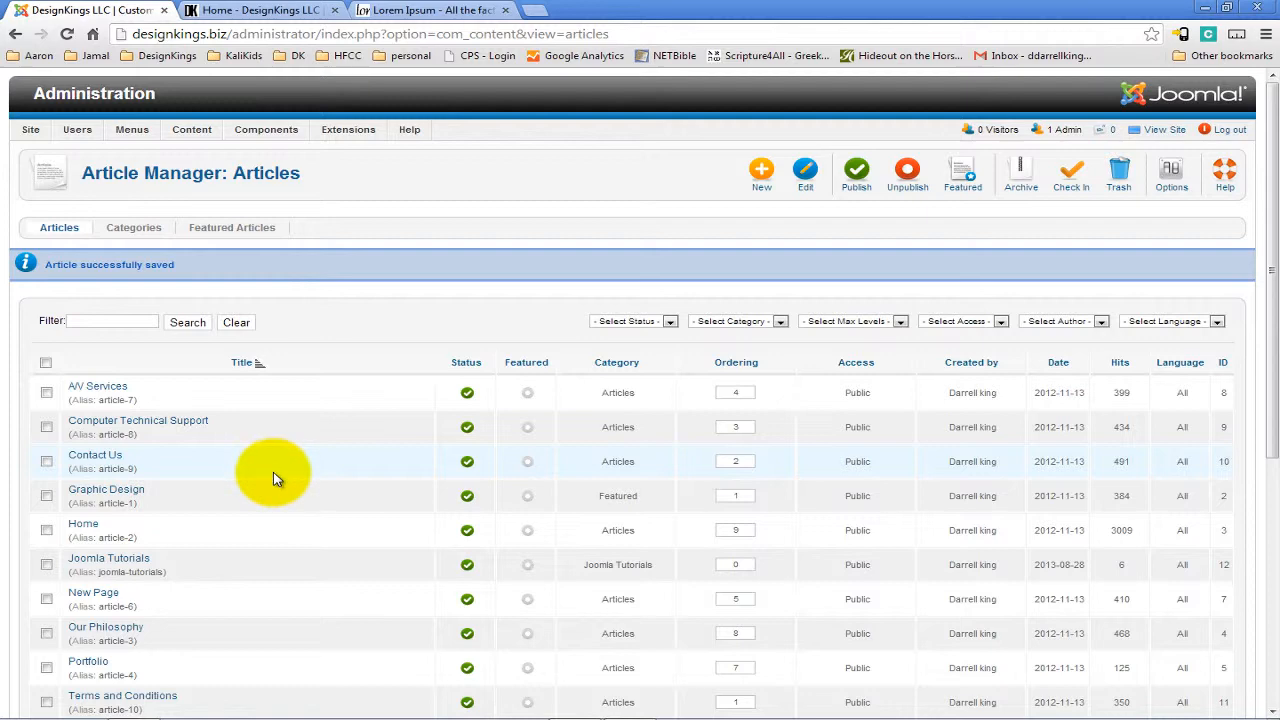
pyautogui.scroll(-1, 277, 478)
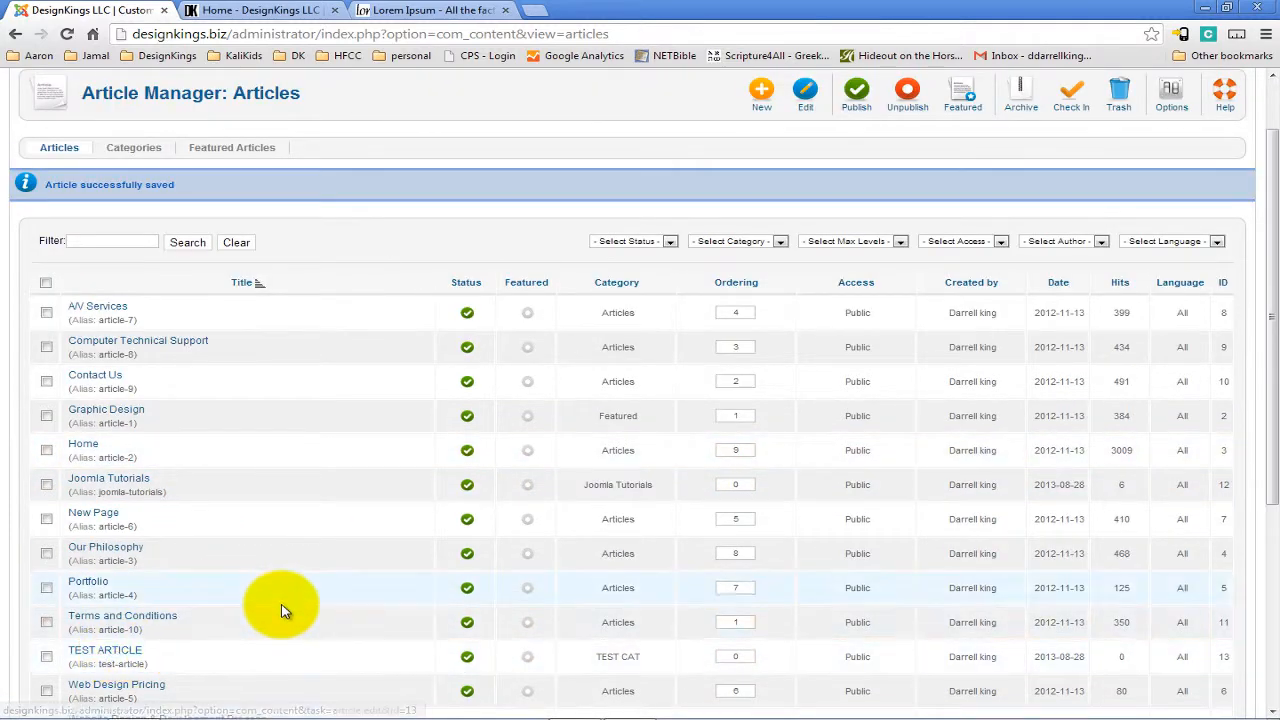
pyautogui.scroll(1, 280, 600)
# Check the live site home page, then return to the administrator backend.
pyautogui.click(270, 10)
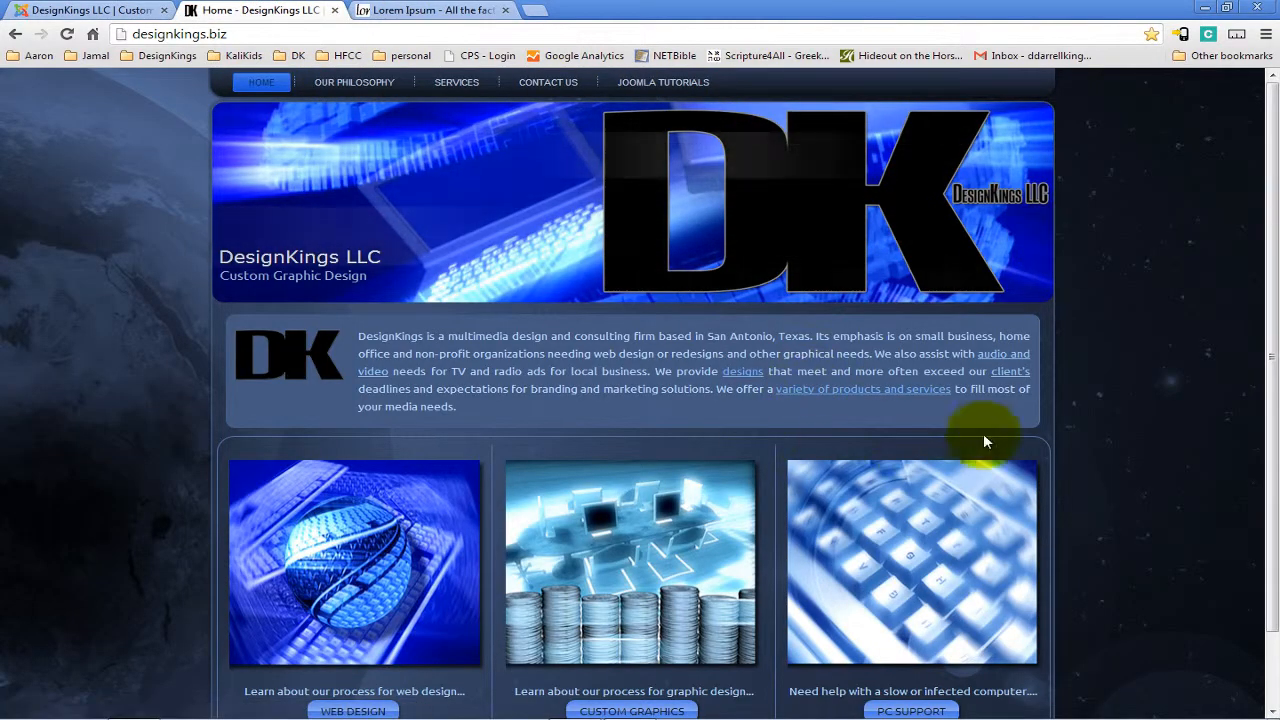
pyautogui.scroll(-1, 1096, 420)
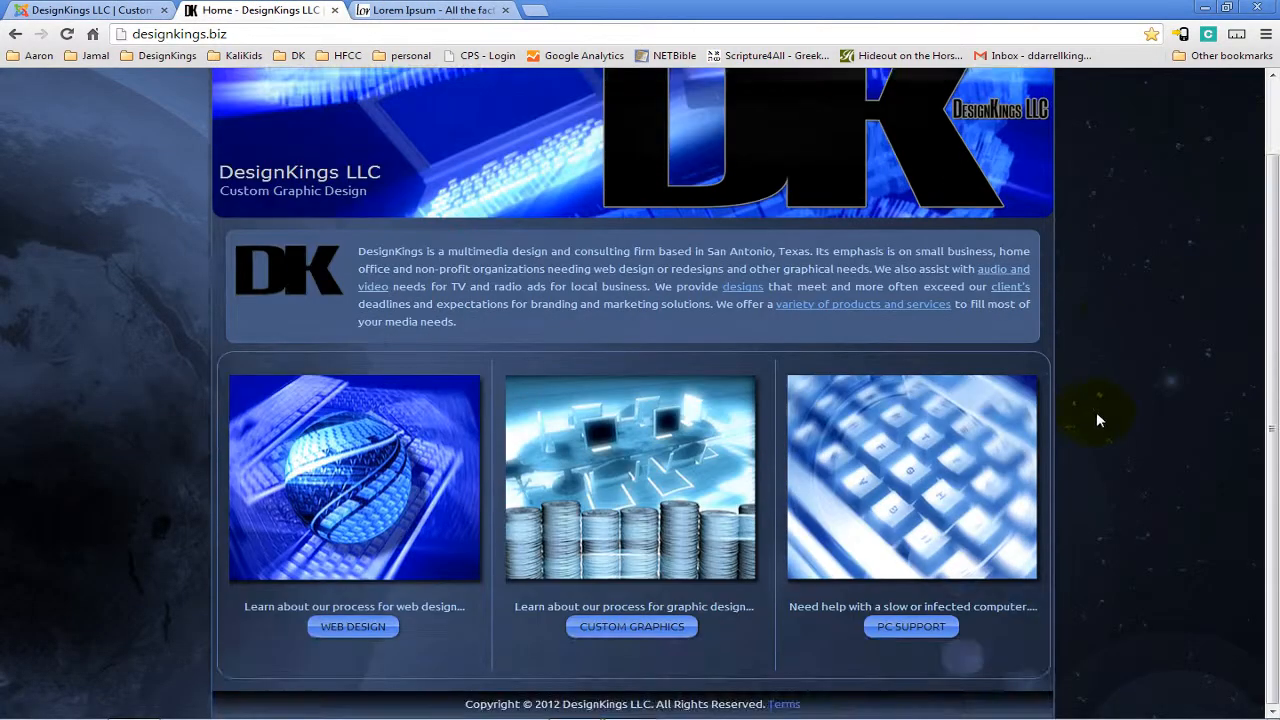
pyautogui.scroll(1, 1096, 420)
pyautogui.click(86, 10)
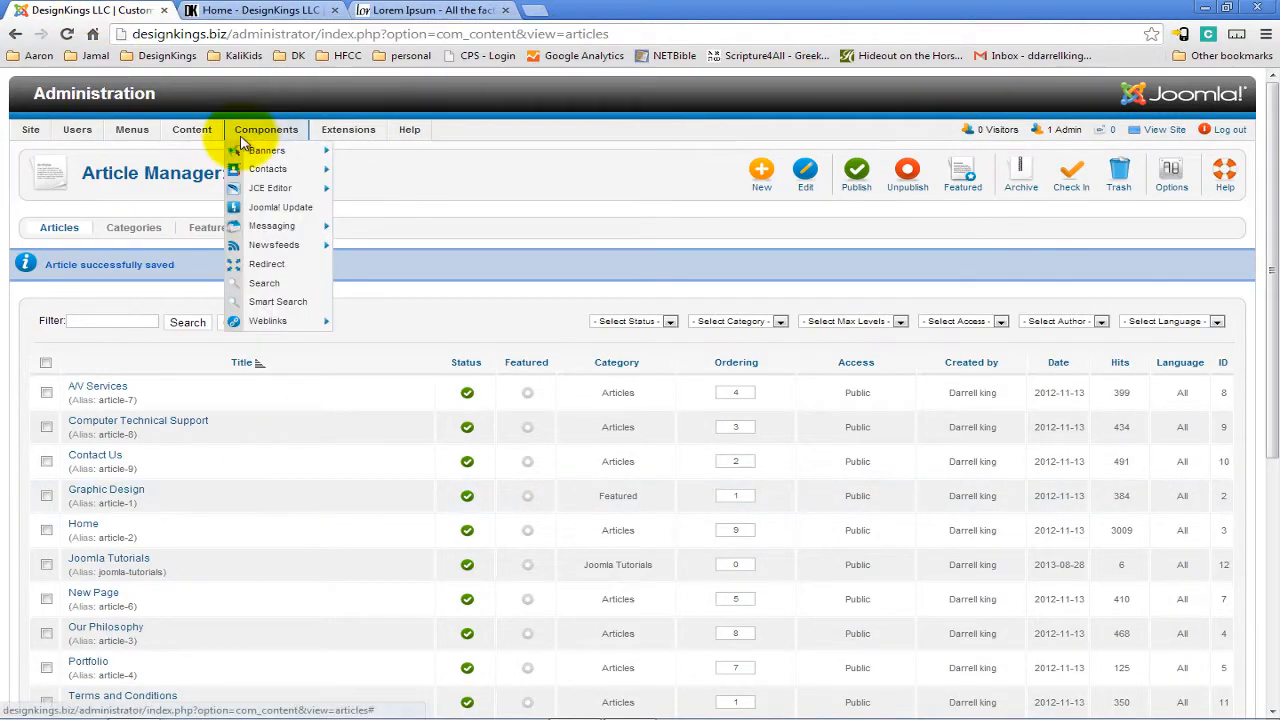
pyautogui.moveTo(30, 130)
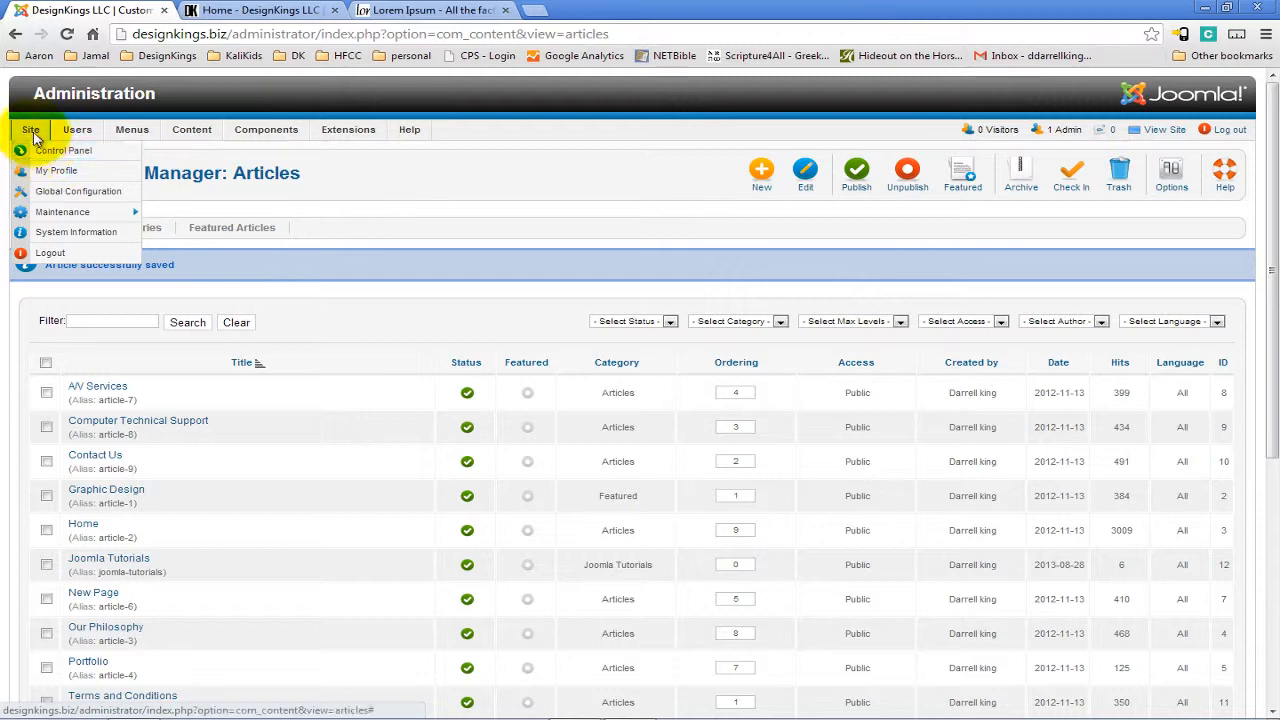
# Open the Content / Horizontal Menu item list through the Menu Manager from the control panel.
pyautogui.click(38, 152)
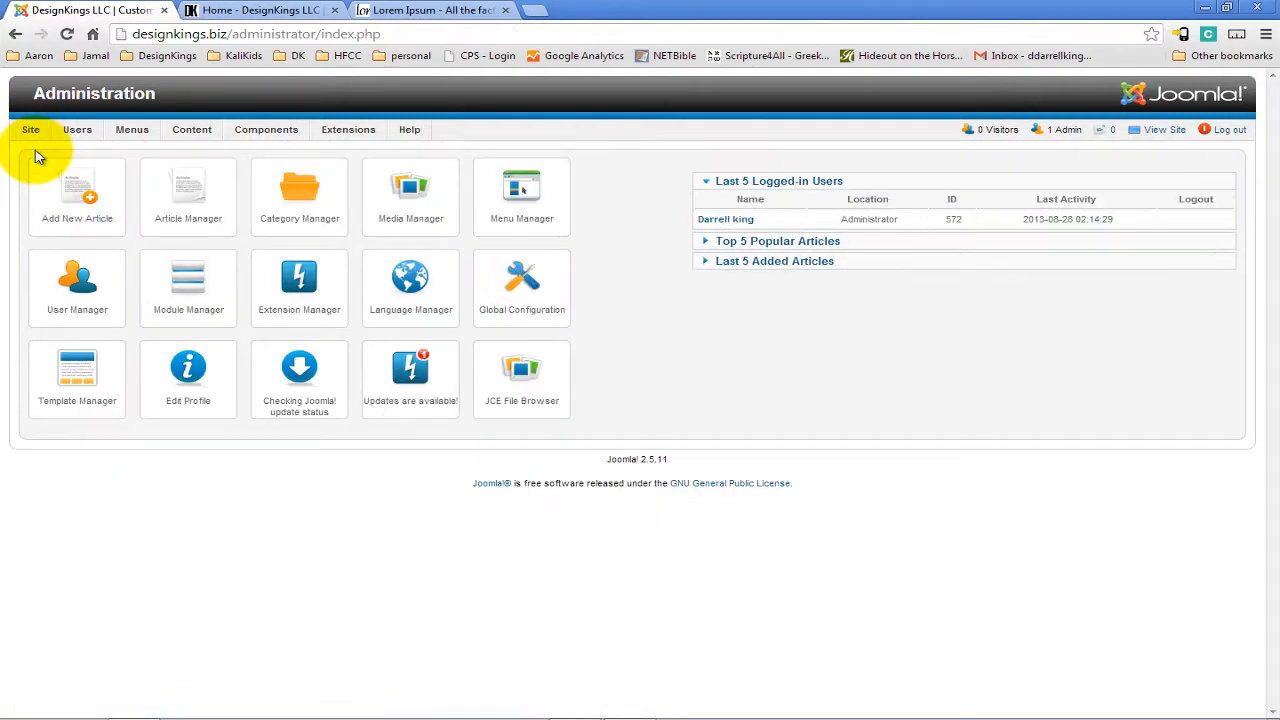
pyautogui.click(545, 218)
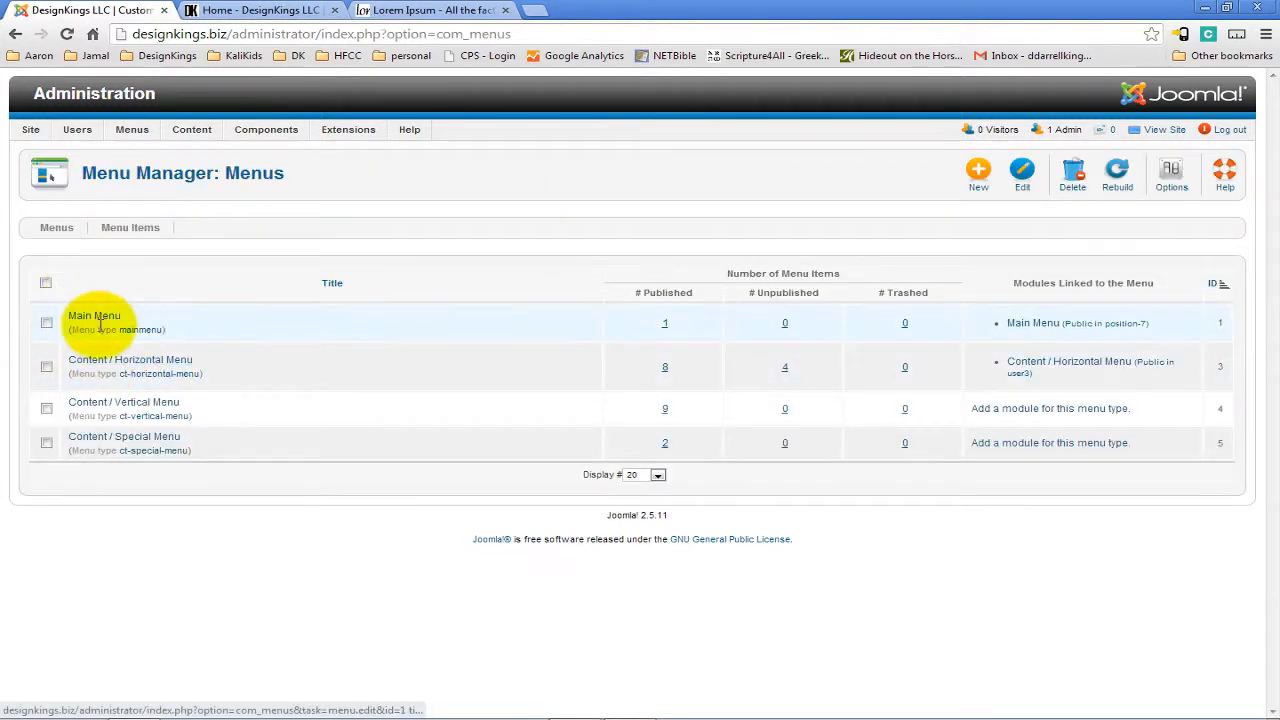
pyautogui.click(118, 363)
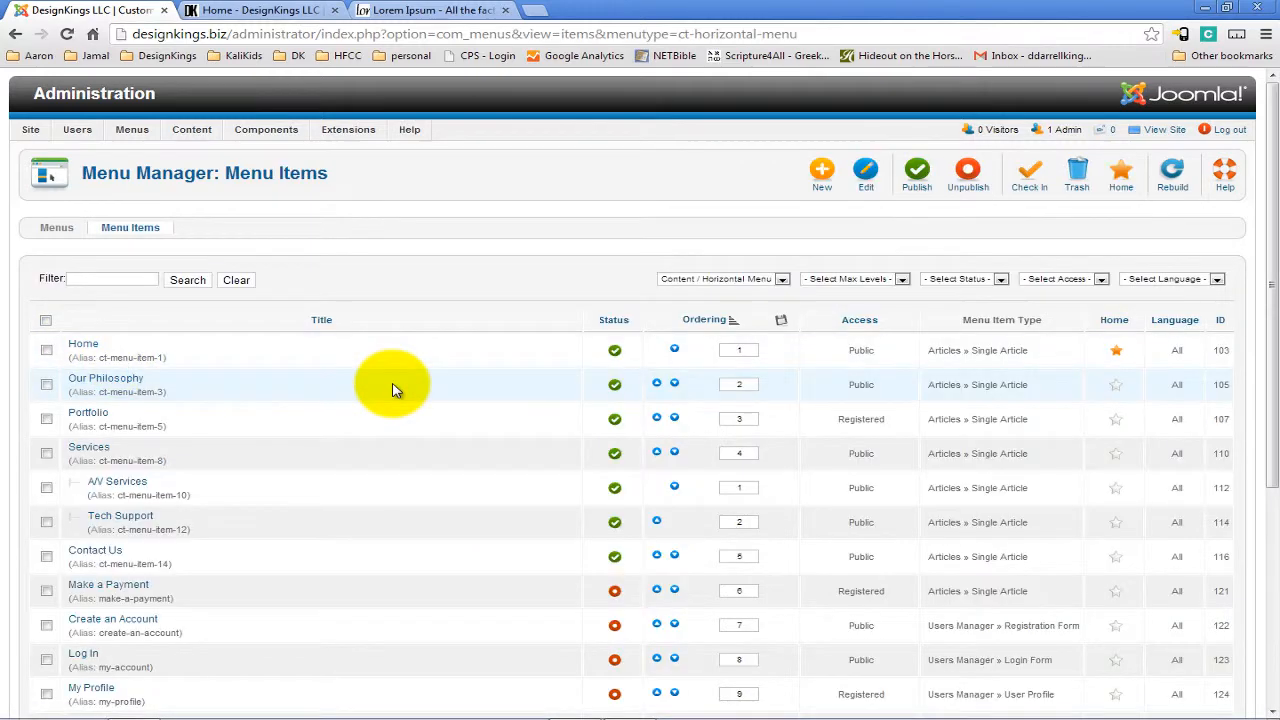
pyautogui.scroll(-1, 392, 390)
pyautogui.scroll(1, 760, 195)
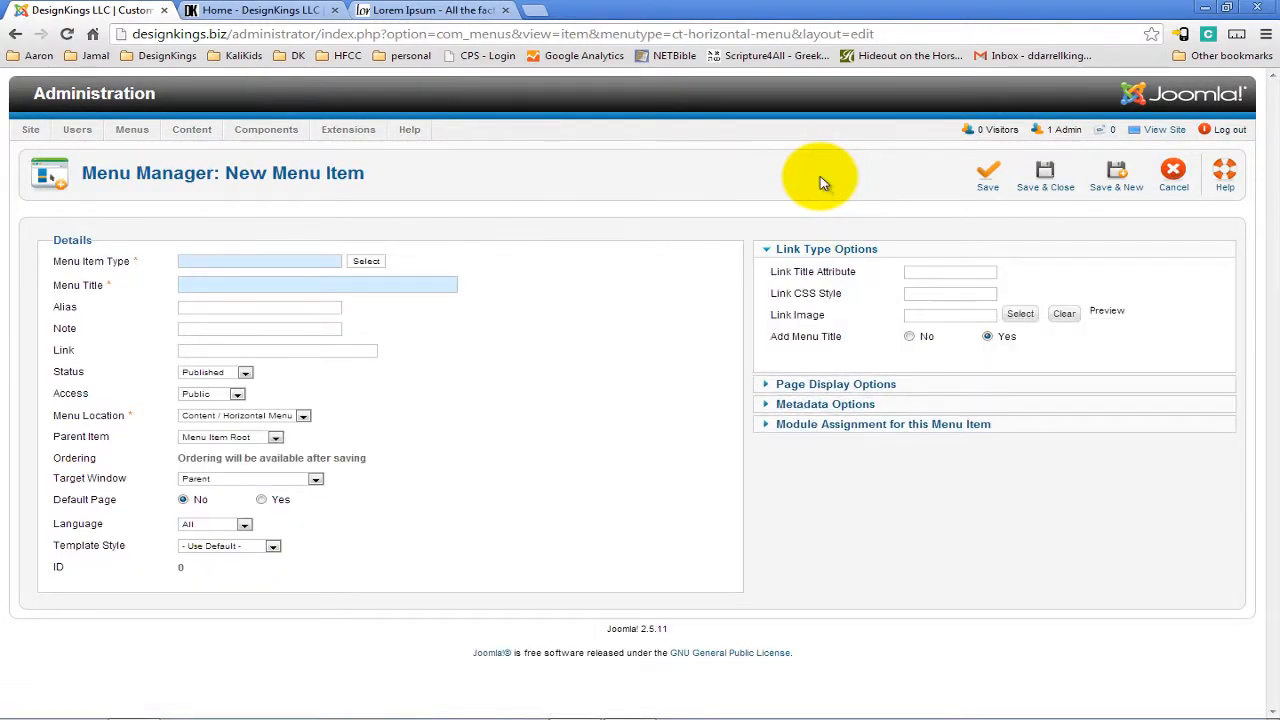
# Start a new menu item and set its menu item type to Single Article.
pyautogui.moveTo(62, 272)
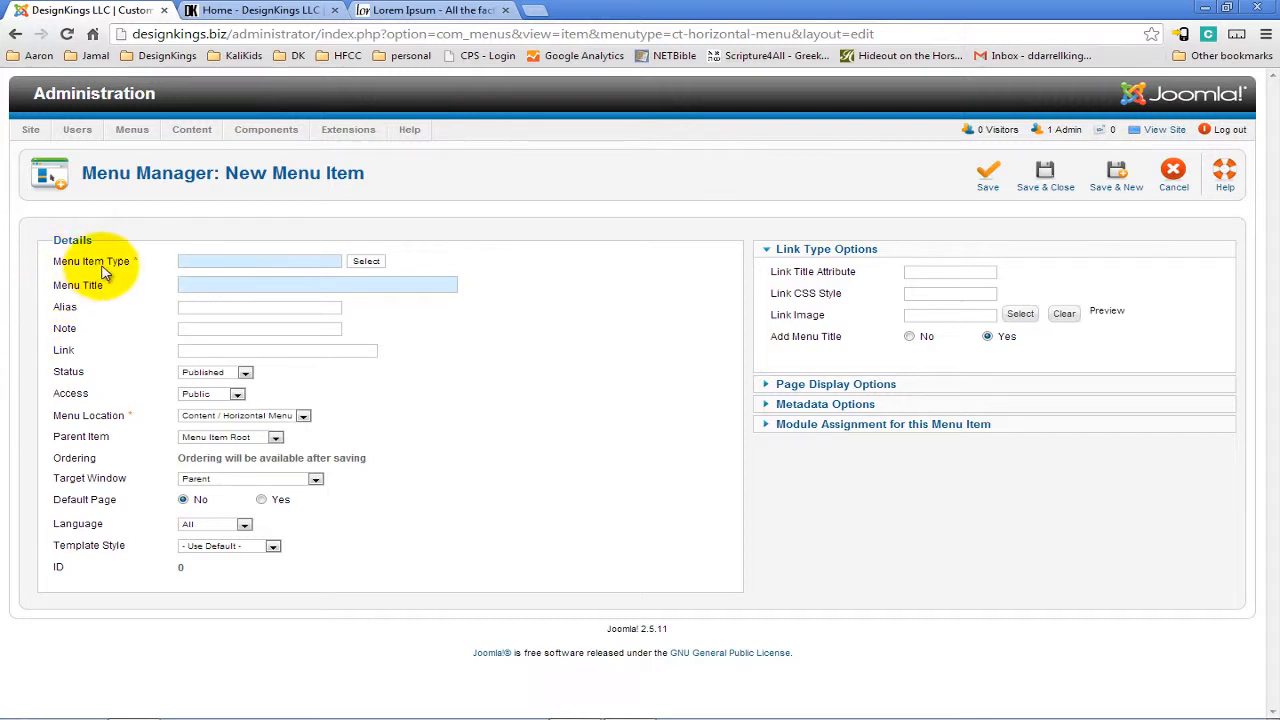
pyautogui.moveTo(98, 295)
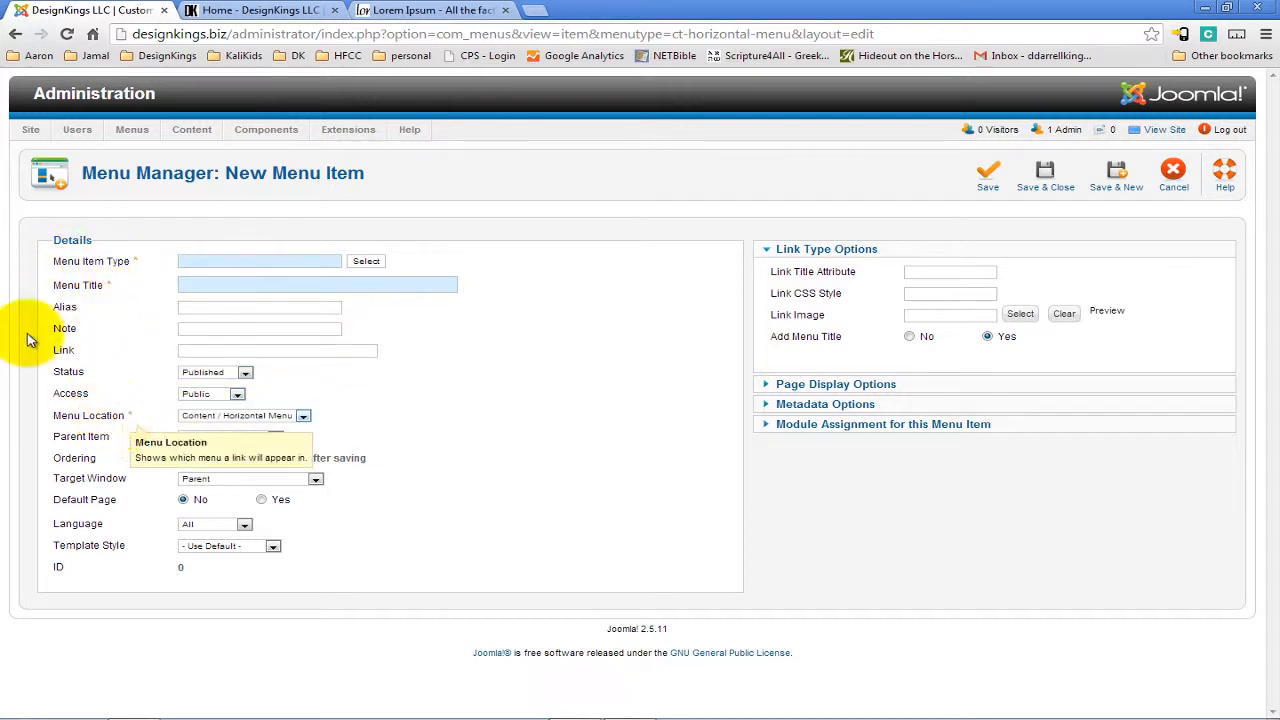
pyautogui.moveTo(108, 268)
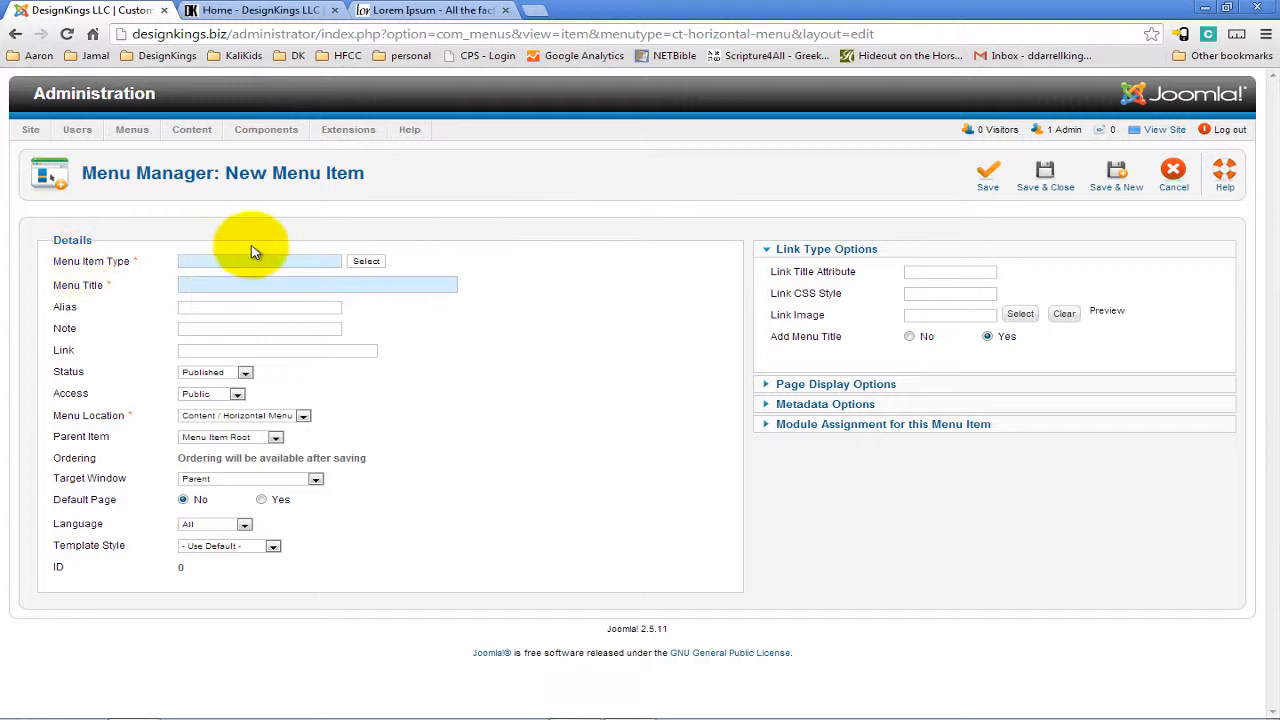
pyautogui.click(367, 262)
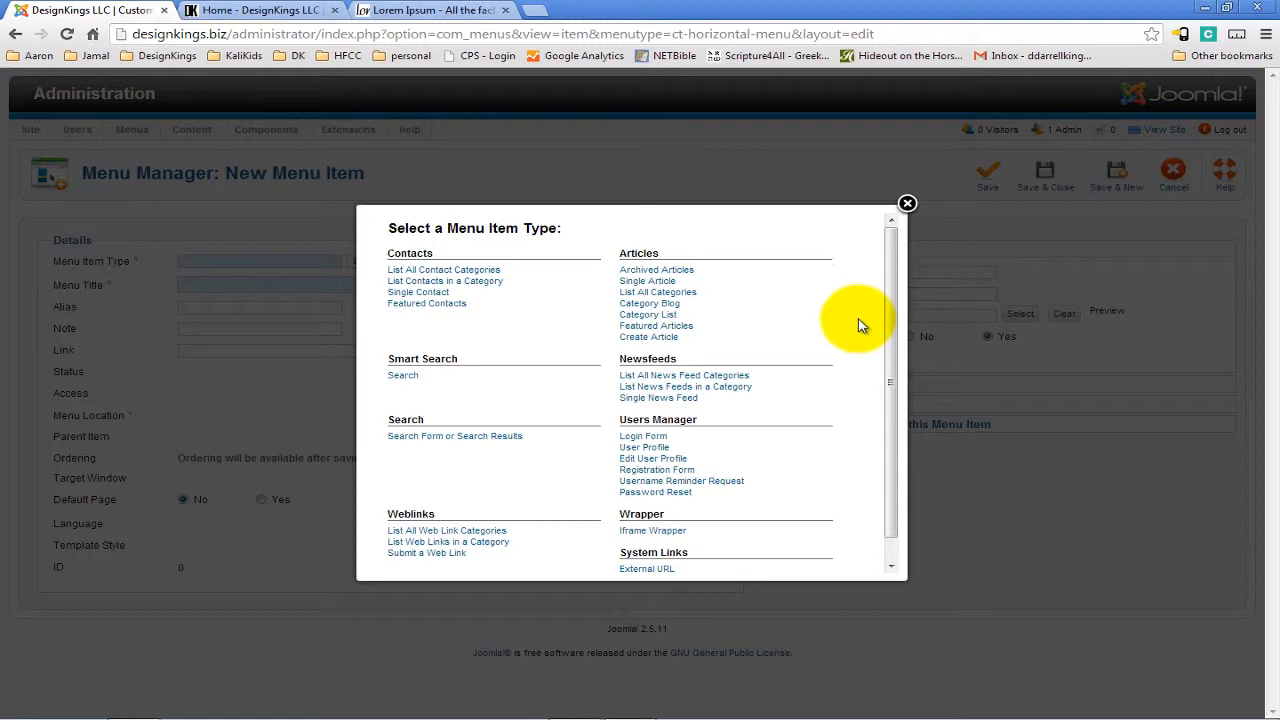
pyautogui.click(652, 281)
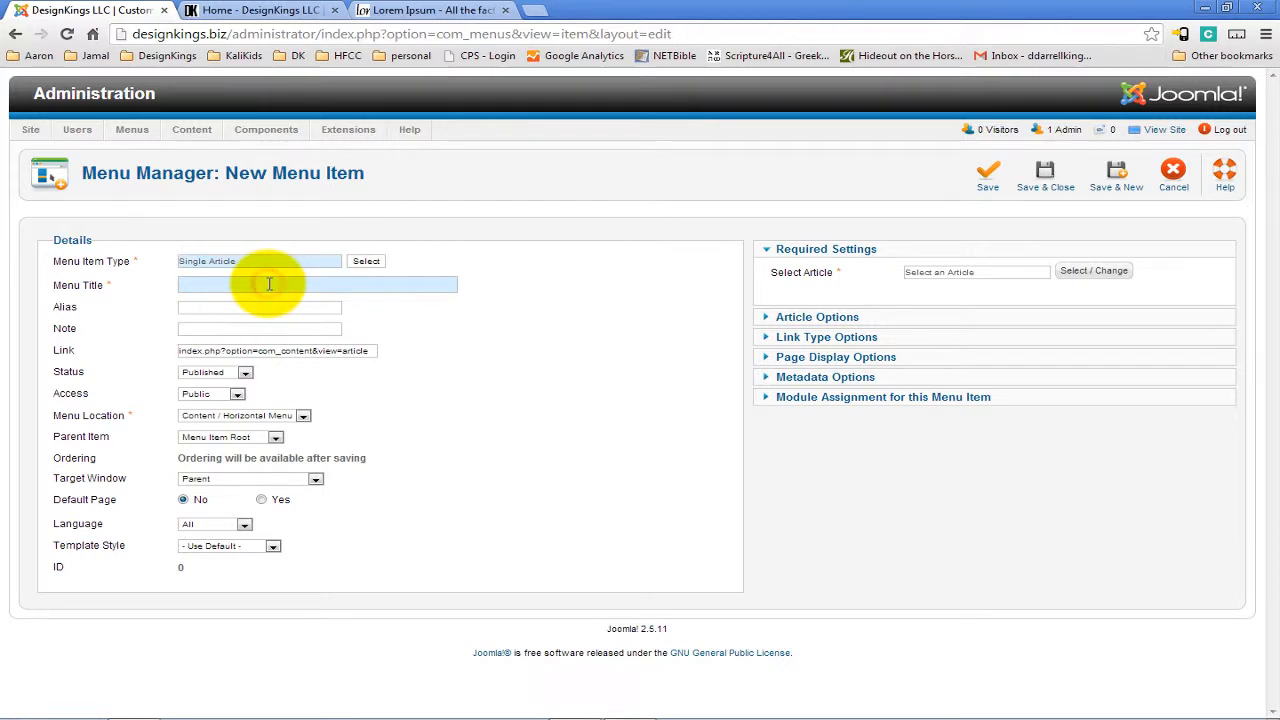
# Set the menu item's title to TEST ARTICLE.
pyautogui.click(209, 10)
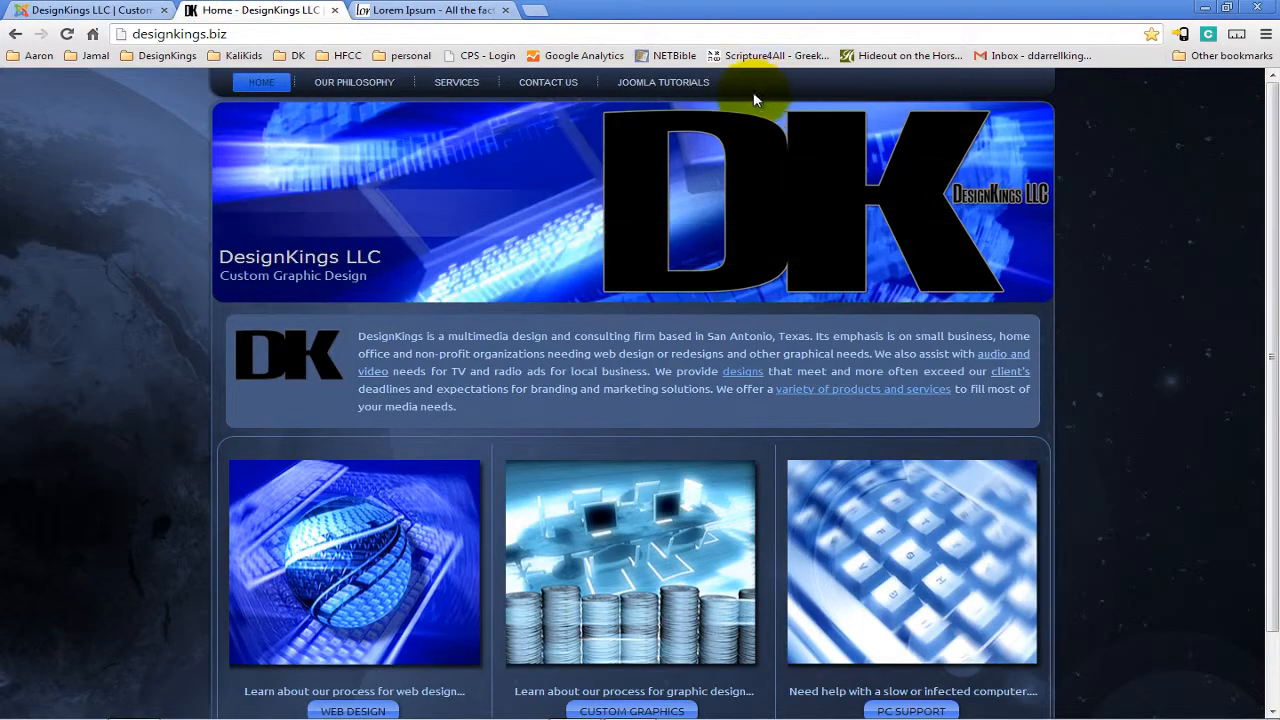
pyautogui.click(75, 10)
pyautogui.click(200, 285)
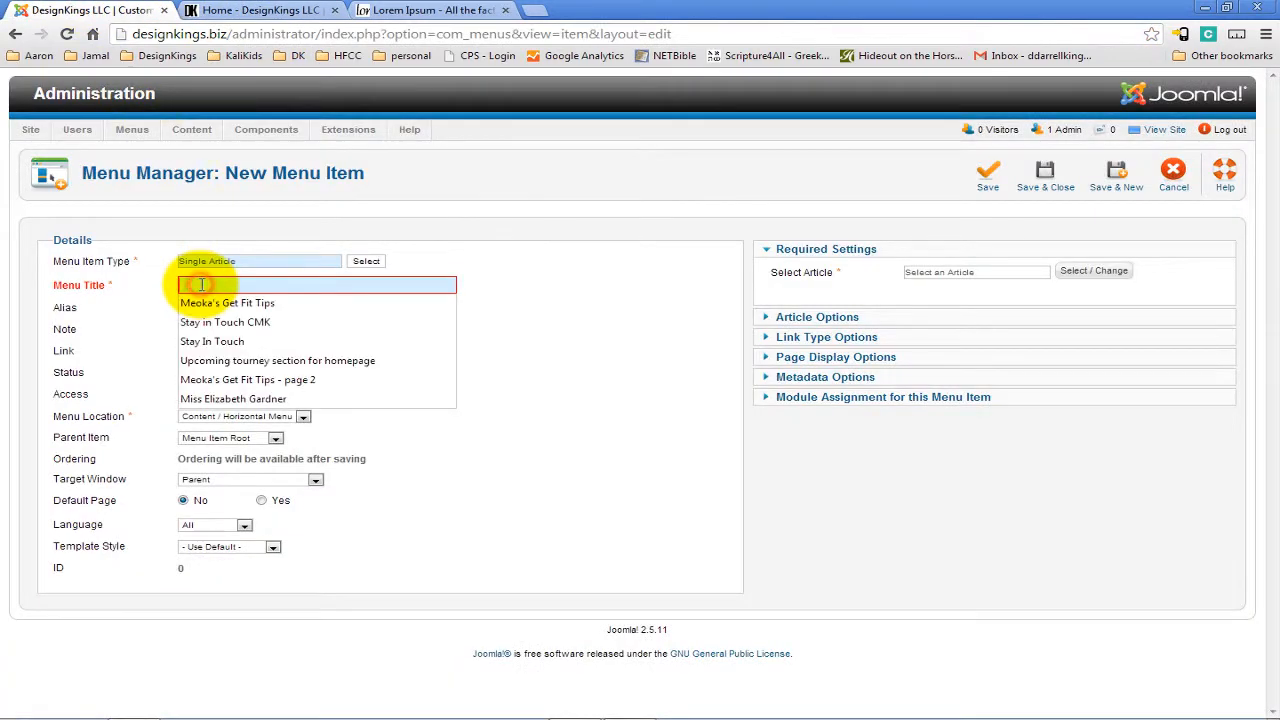
pyautogui.write('Tes')
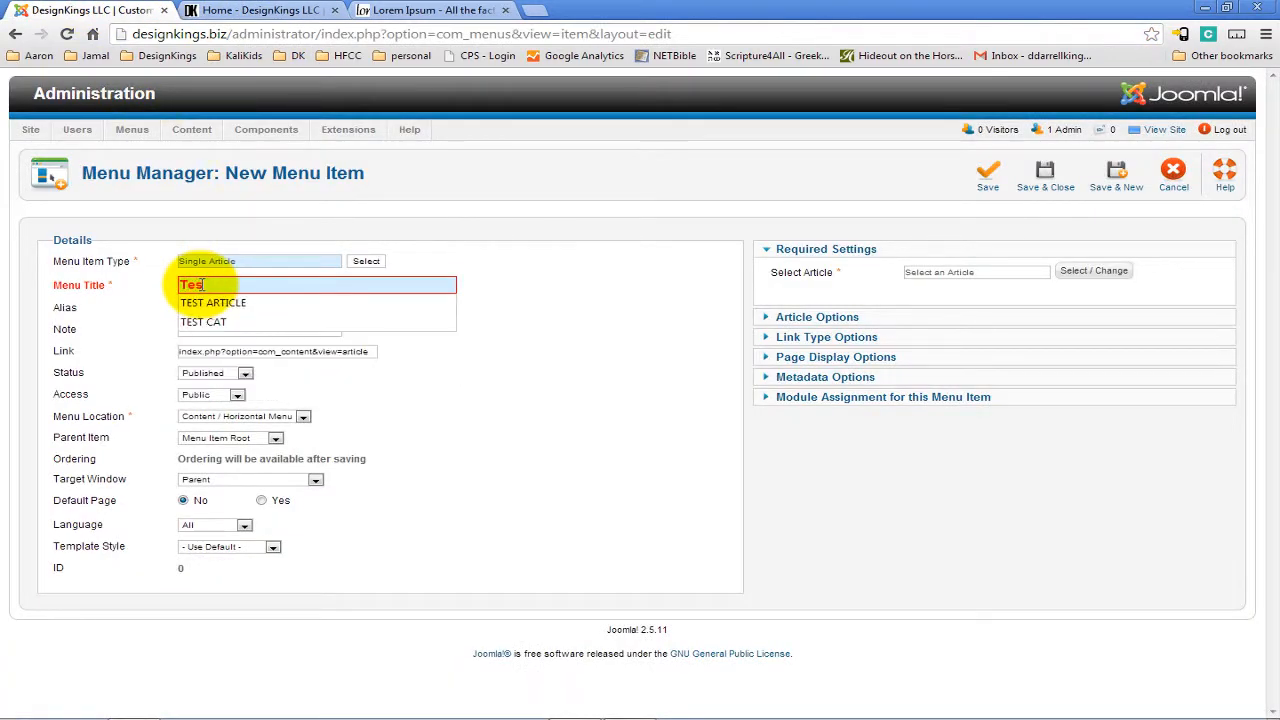
pyautogui.click(212, 302)
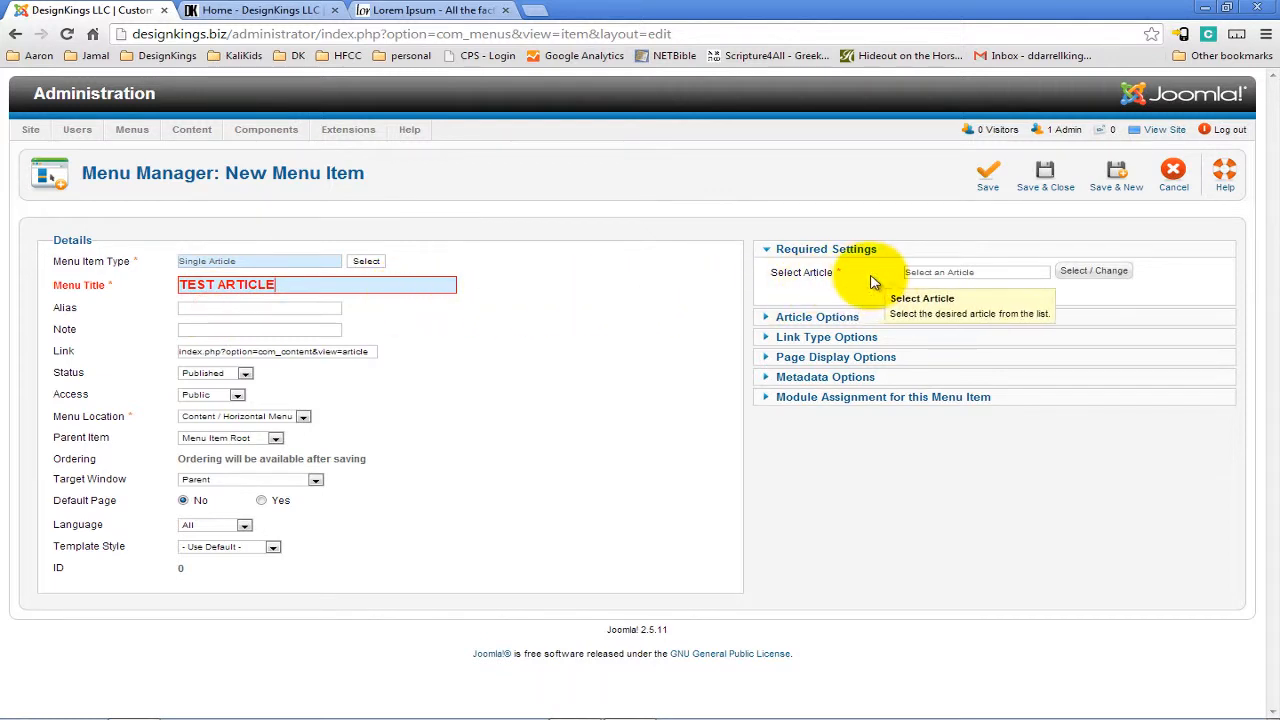
# Link the menu item to the TEST ARTICLE article.
pyautogui.click(1095, 272)
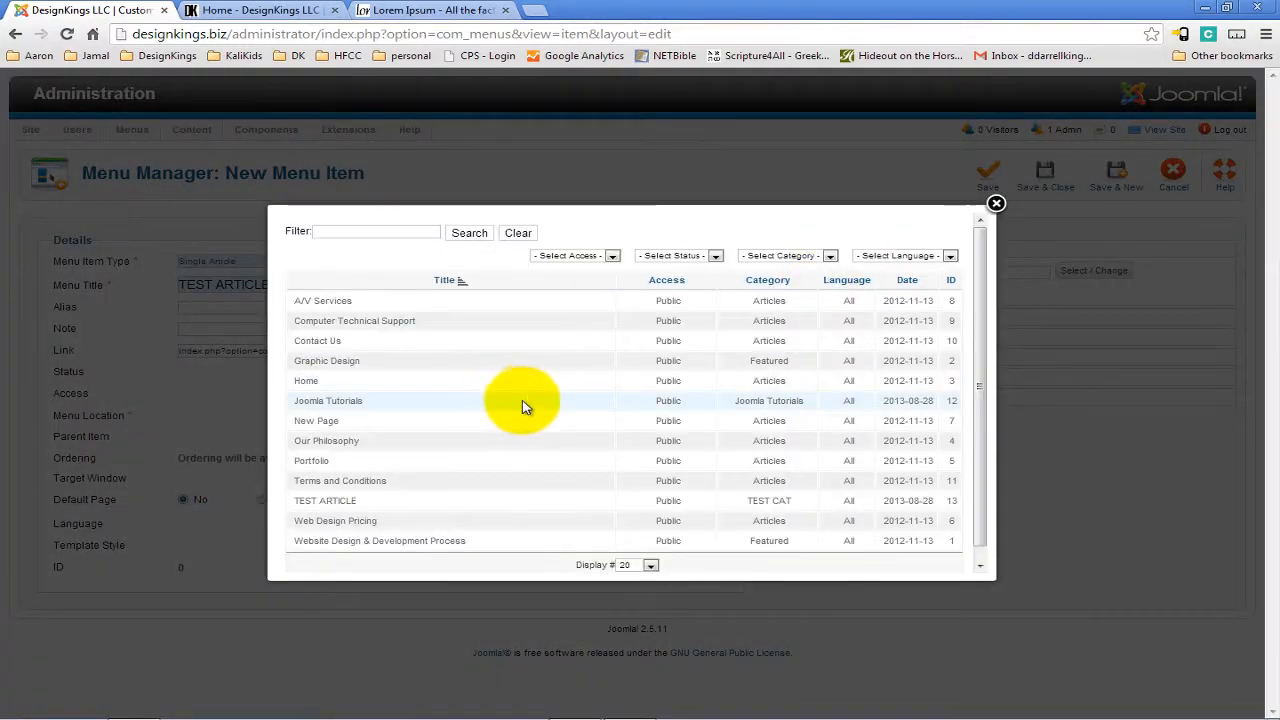
pyautogui.click(343, 504)
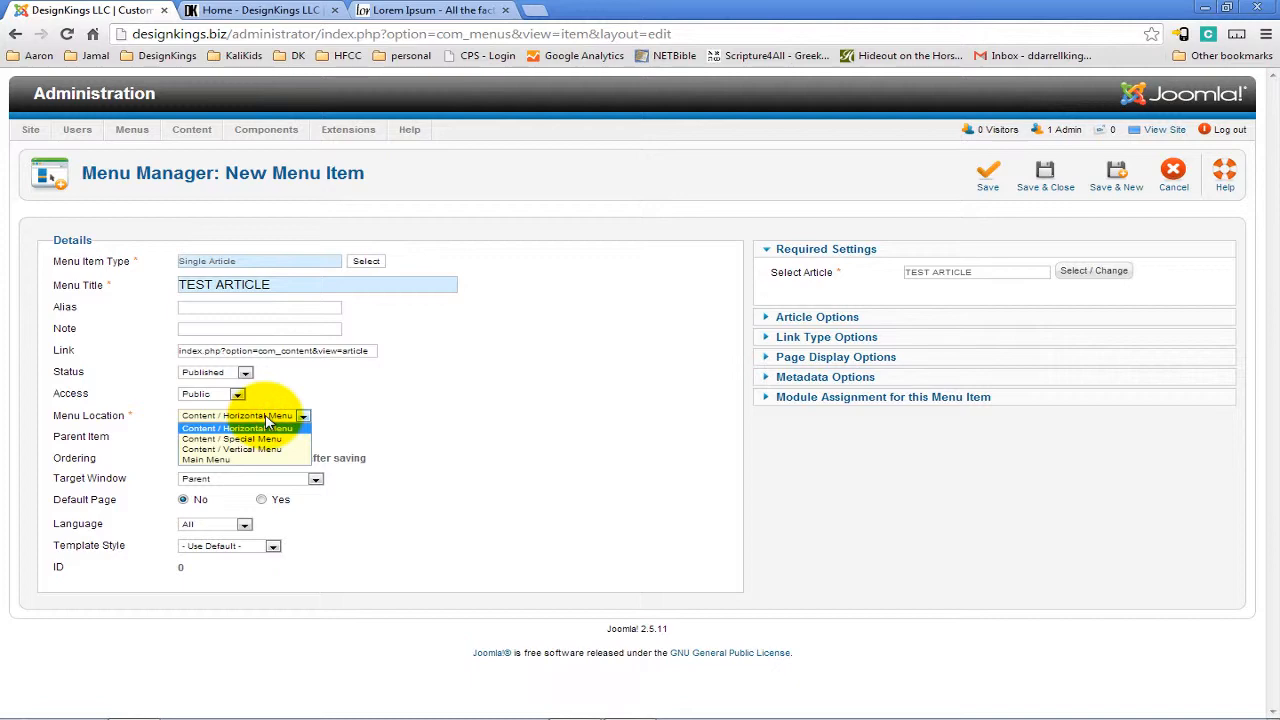
# Check the live site's home page, then return to the menu item form.
pyautogui.click(240, 8)
pyautogui.scroll(-2, 1010, 452)
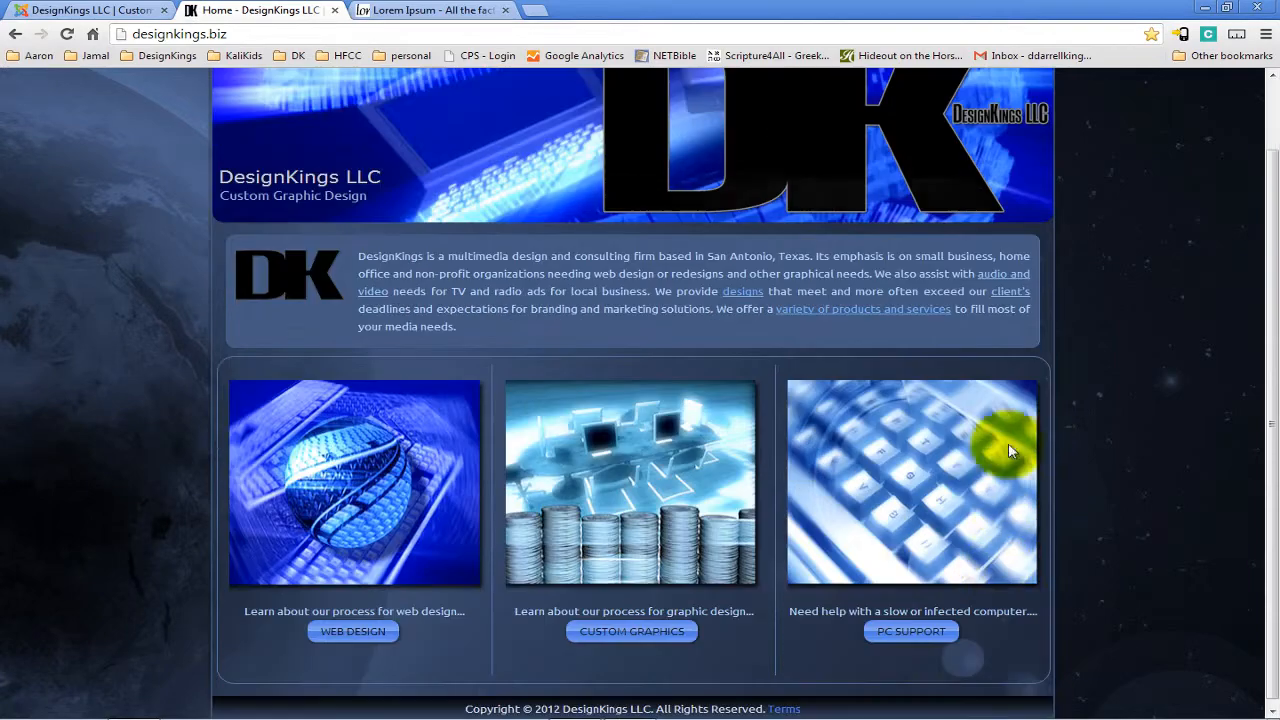
pyautogui.scroll(-1, 1014, 371)
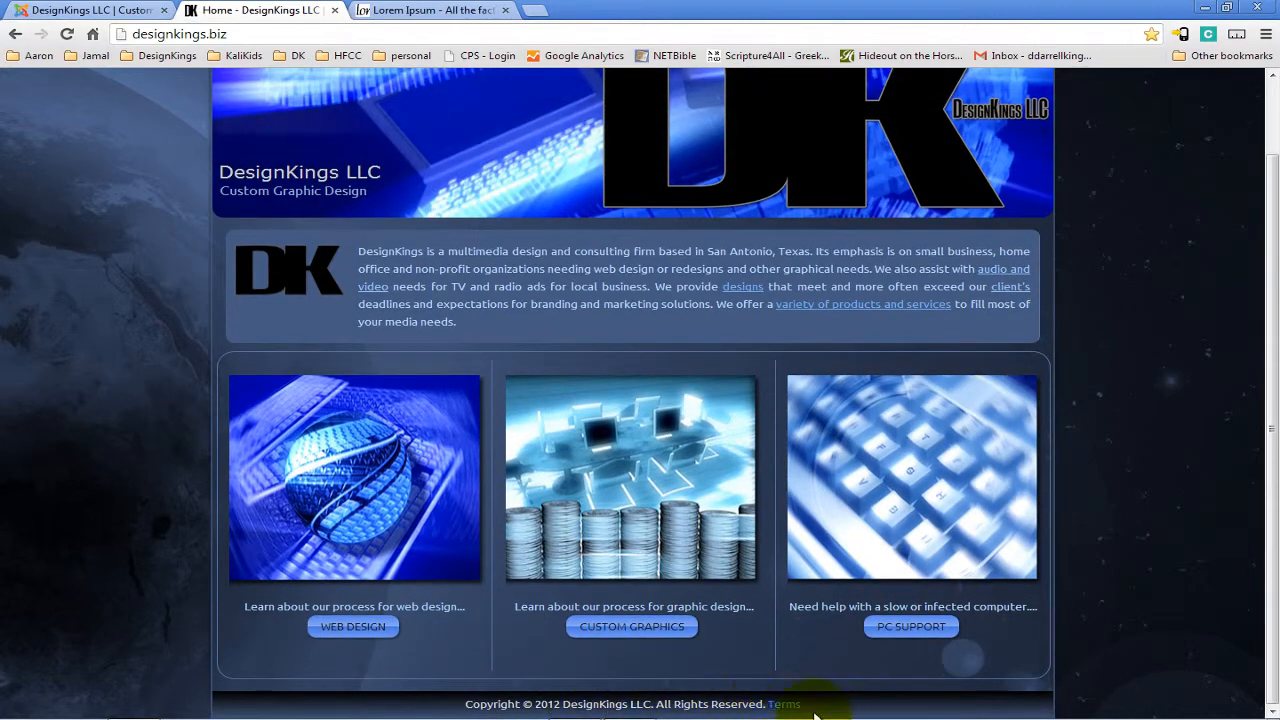
pyautogui.click(55, 11)
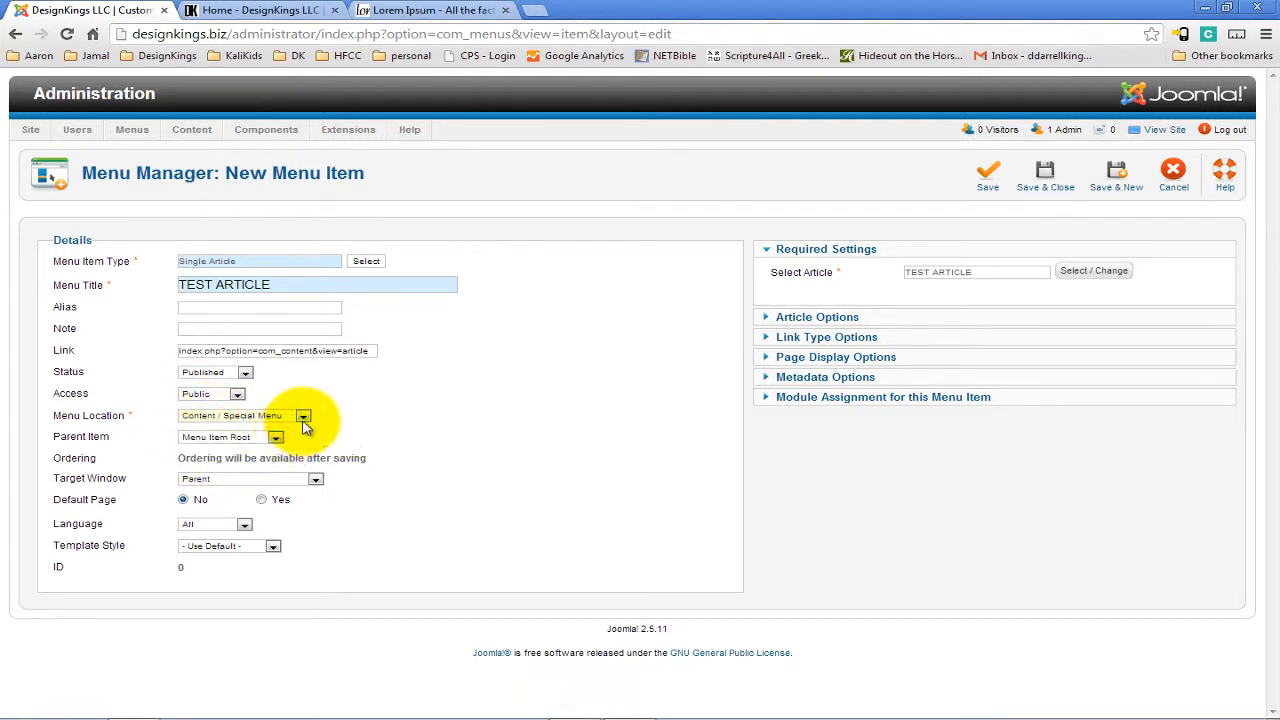
# Keep the menu location as Content / Horizontal Menu and save and close the menu item.
pyautogui.click(303, 418)
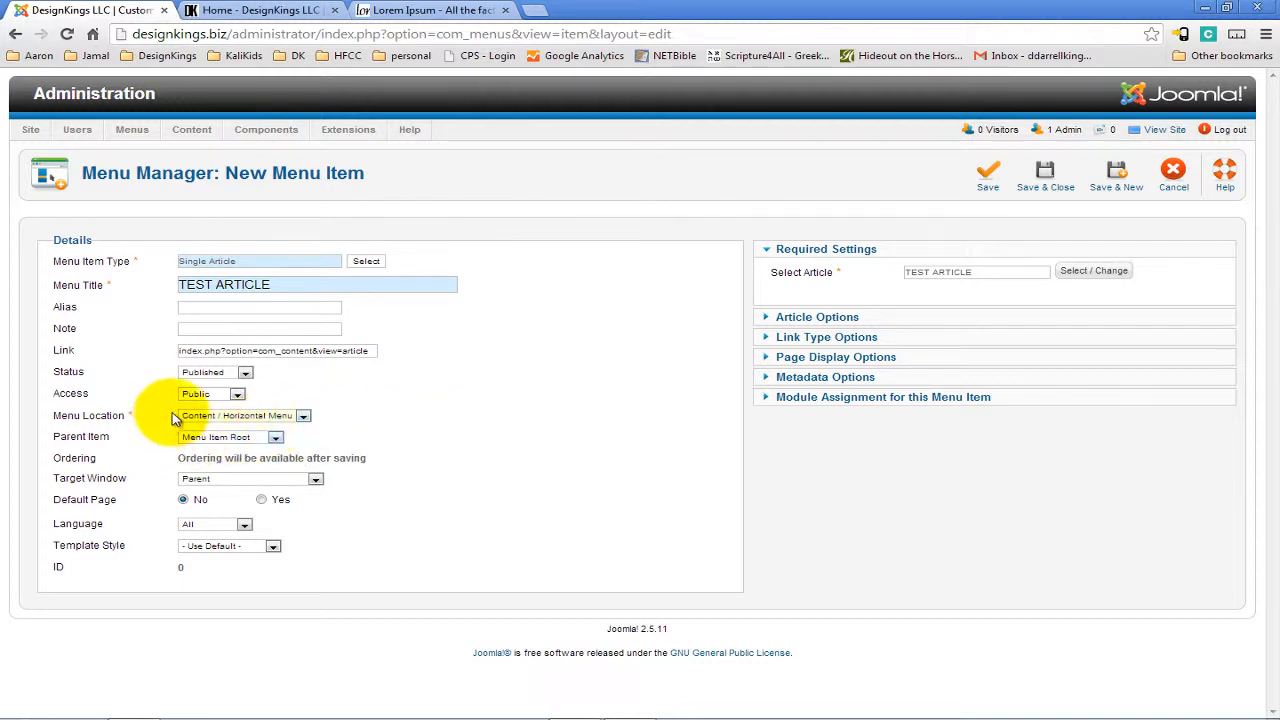
pyautogui.click(1058, 180)
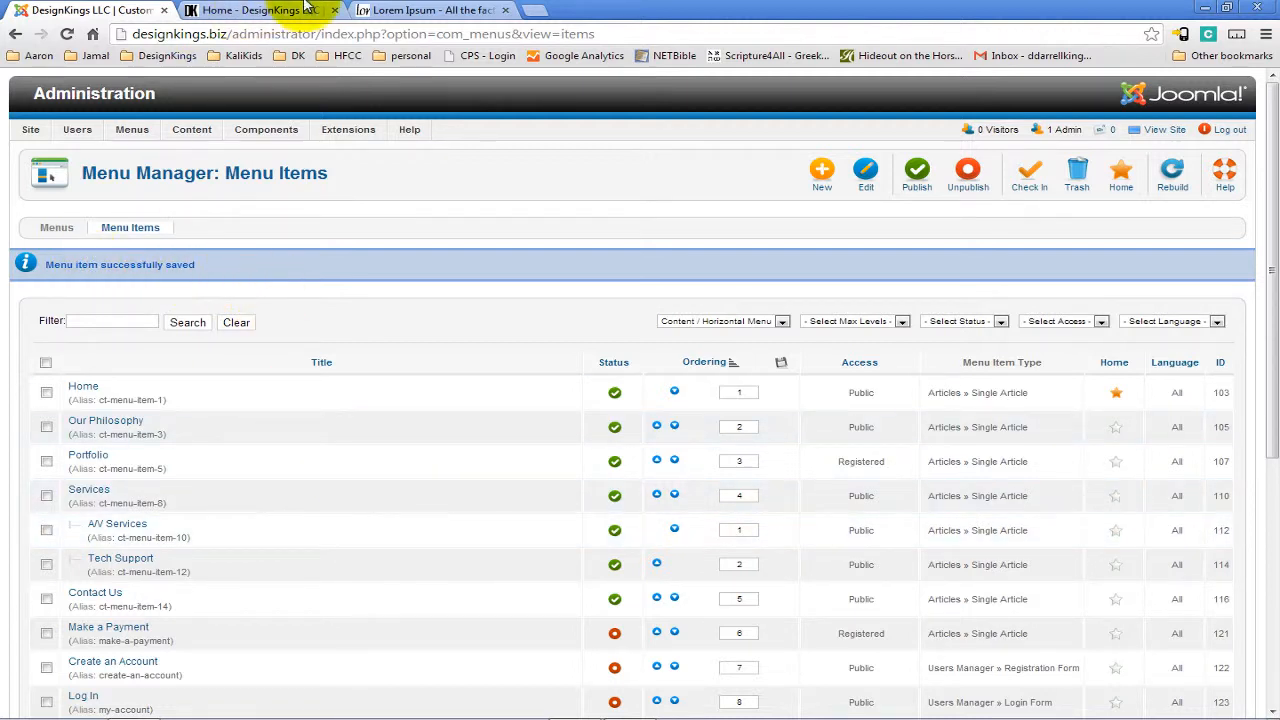
# Reload the live site and open the new TEST ARTICLE menu link.
pyautogui.click(268, 9)
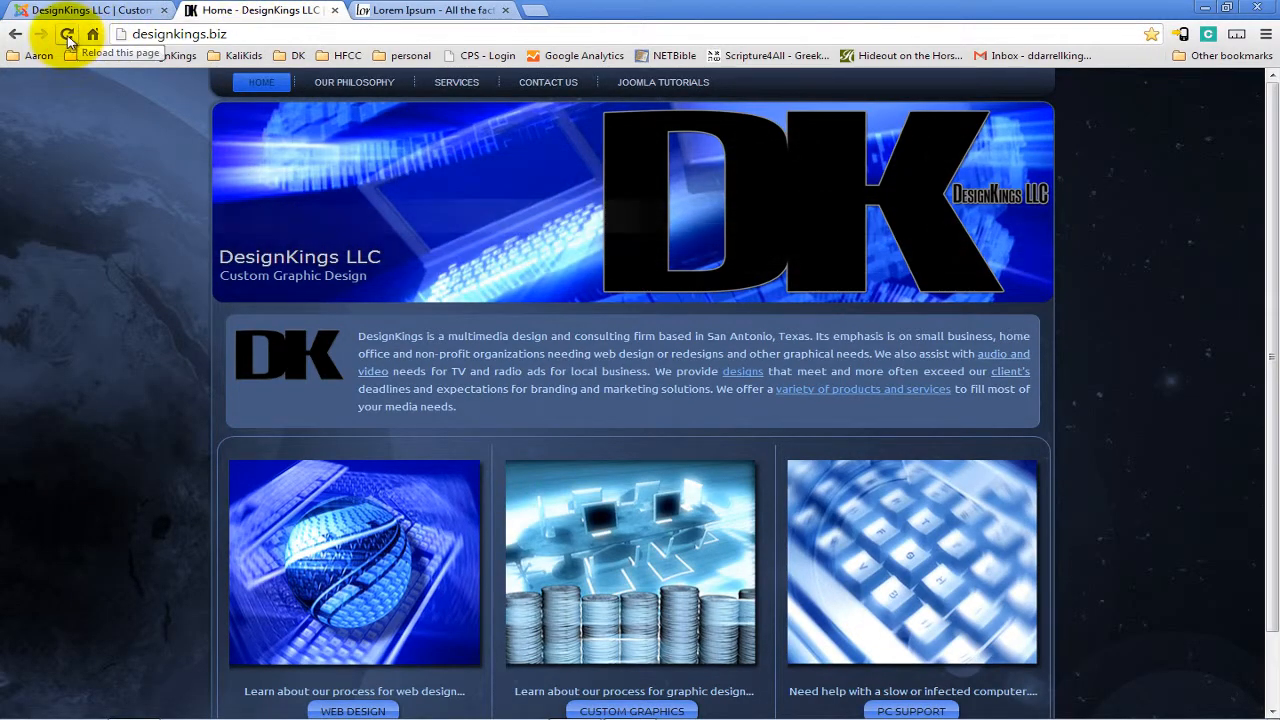
pyautogui.click(76, 33)
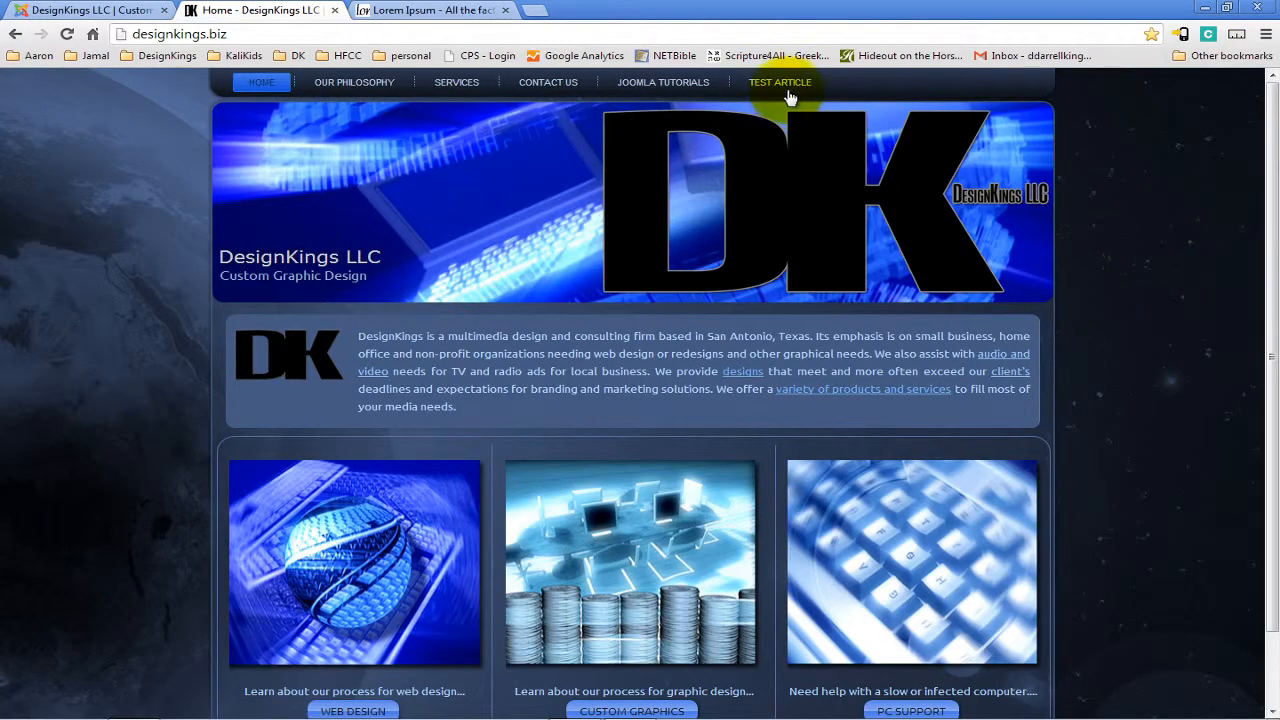
pyautogui.click(770, 82)
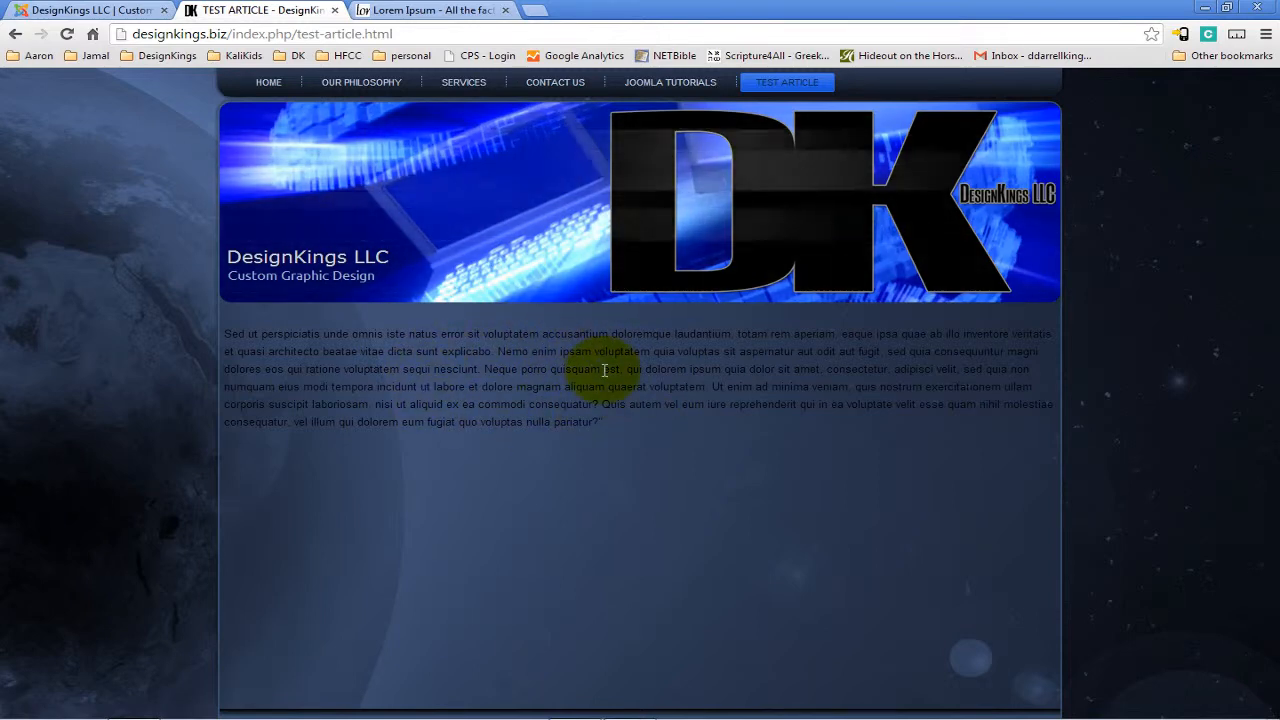
# Highlight the article text on the live TEST ARTICLE page, then return to the site's home page.
pyautogui.click(133, 9)
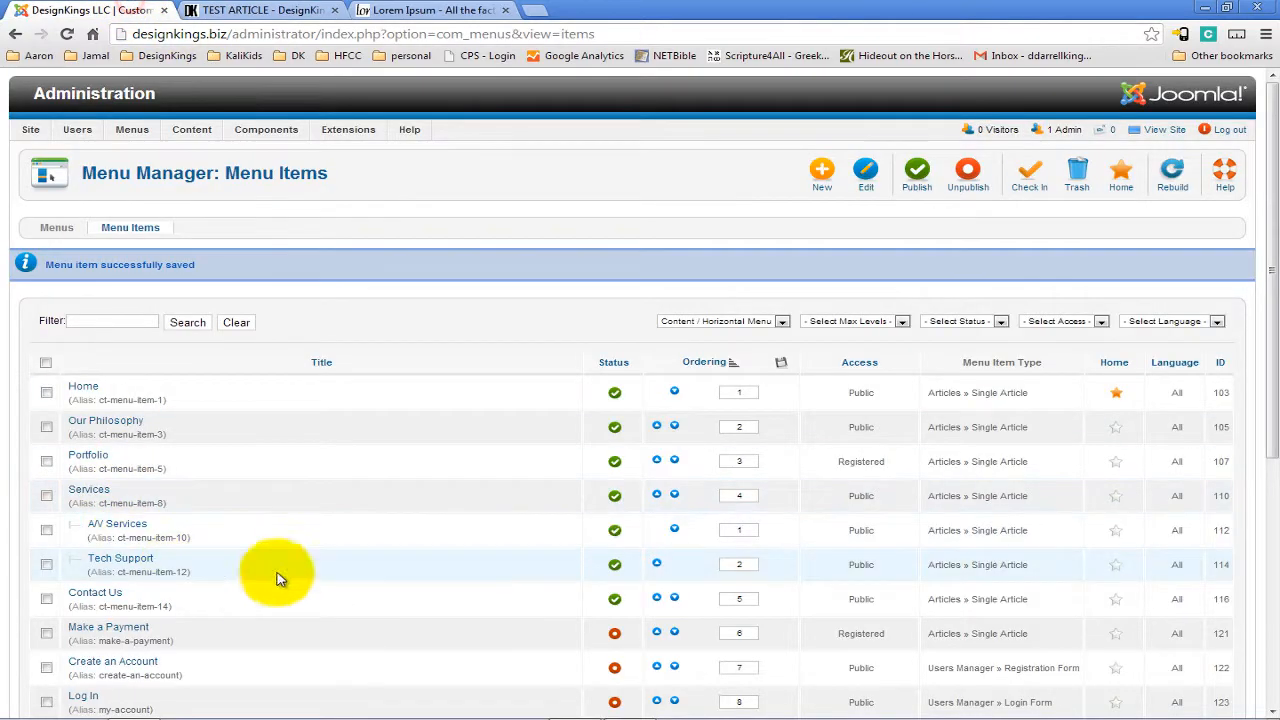
pyautogui.click(258, 9)
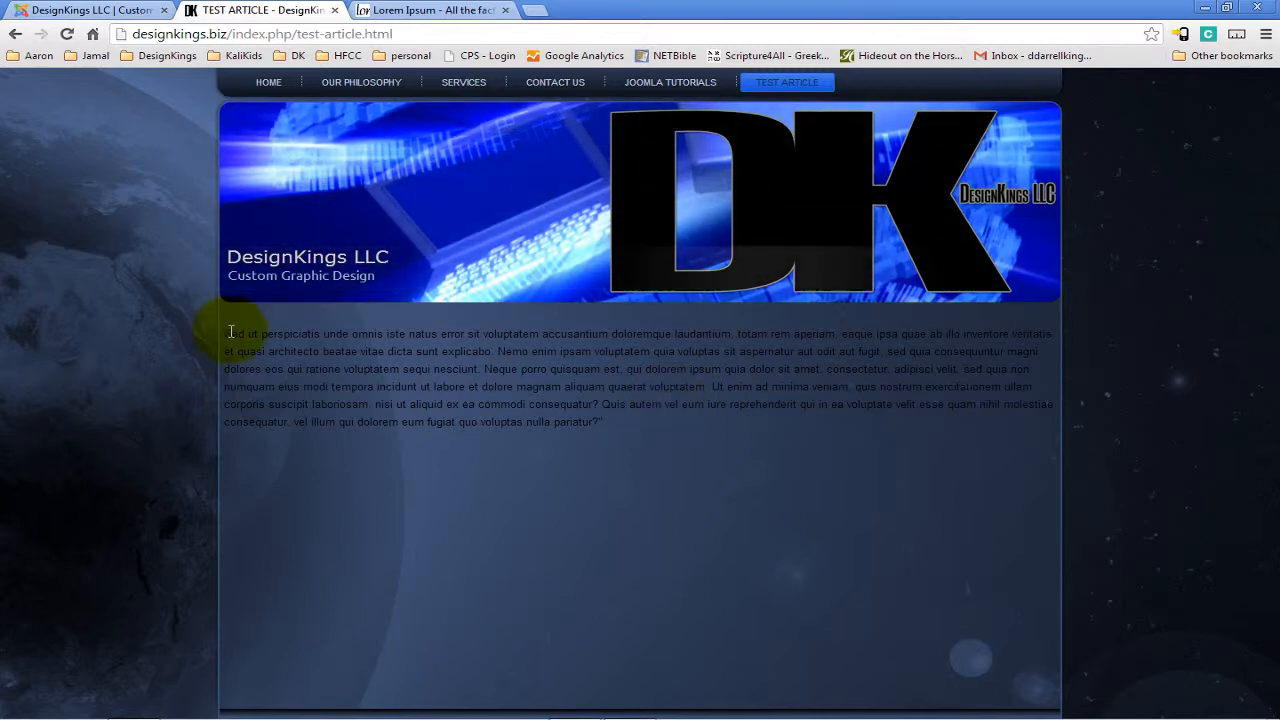
pyautogui.moveTo(223, 337); pyautogui.dragTo(902, 435)
pyautogui.click(1055, 330)
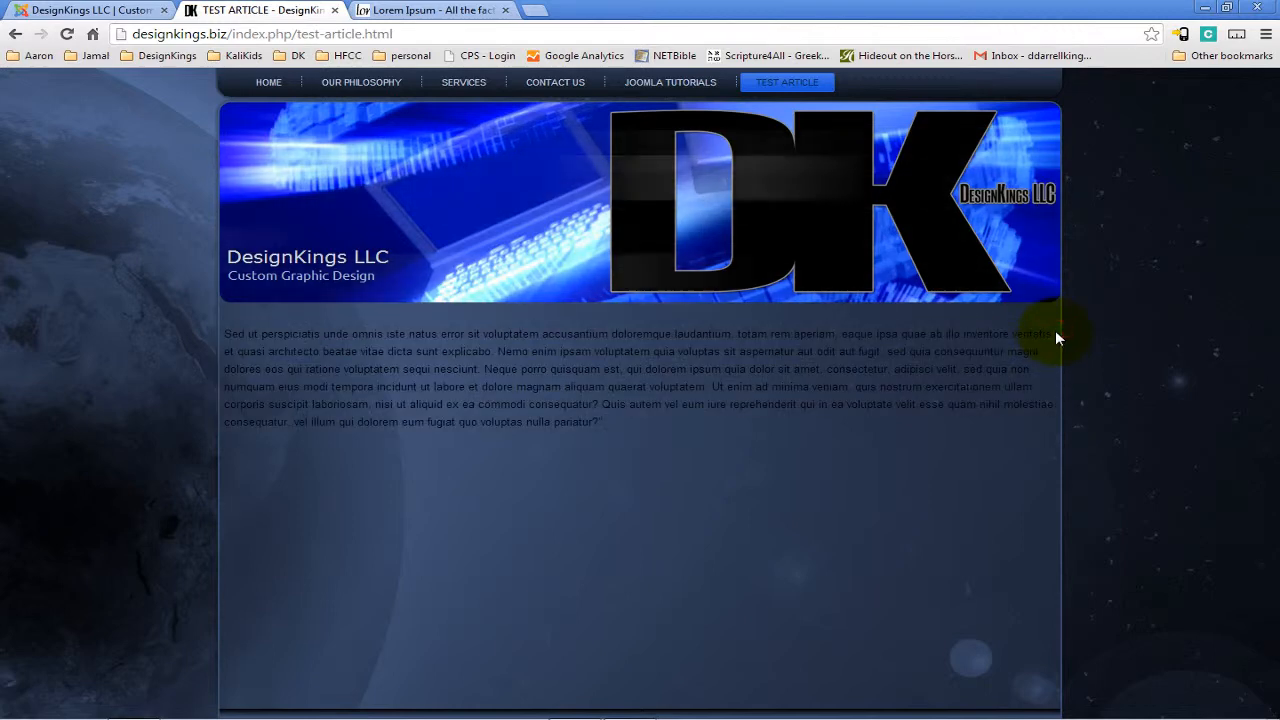
pyautogui.moveTo(1055, 331); pyautogui.dragTo(1014, 423)
pyautogui.click(717, 383)
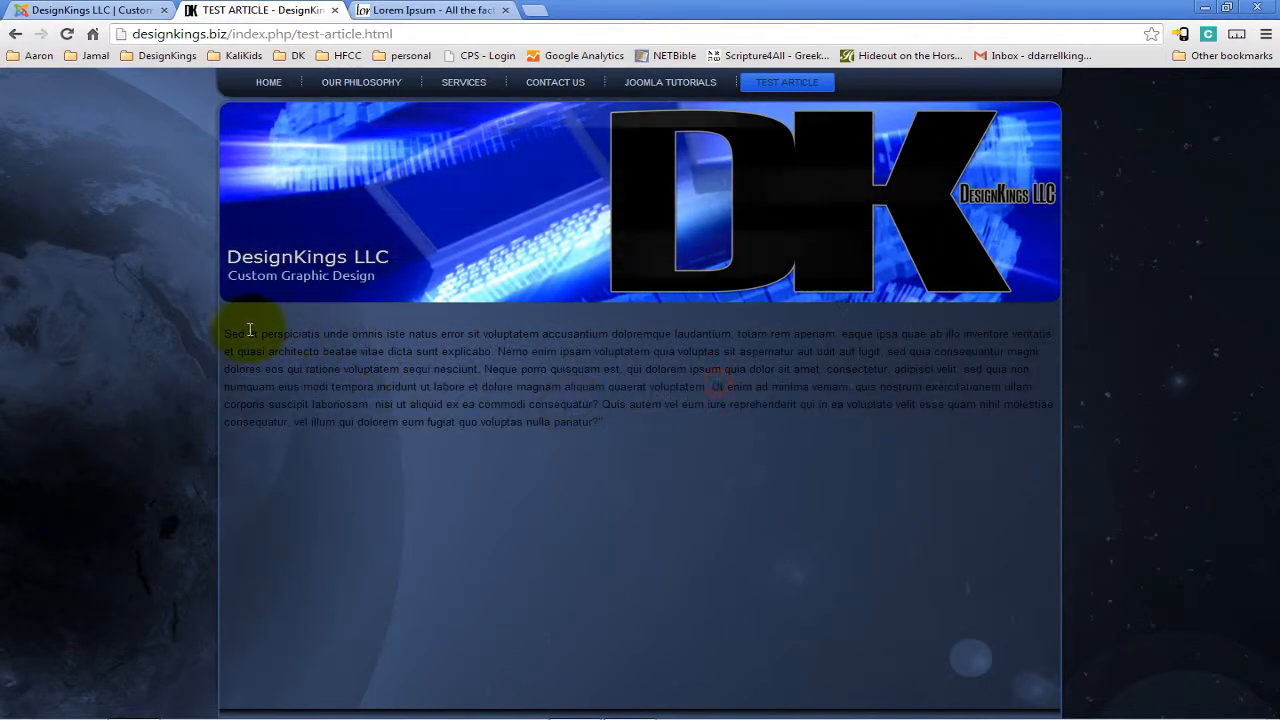
pyautogui.moveTo(223, 334); pyautogui.dragTo(638, 418)
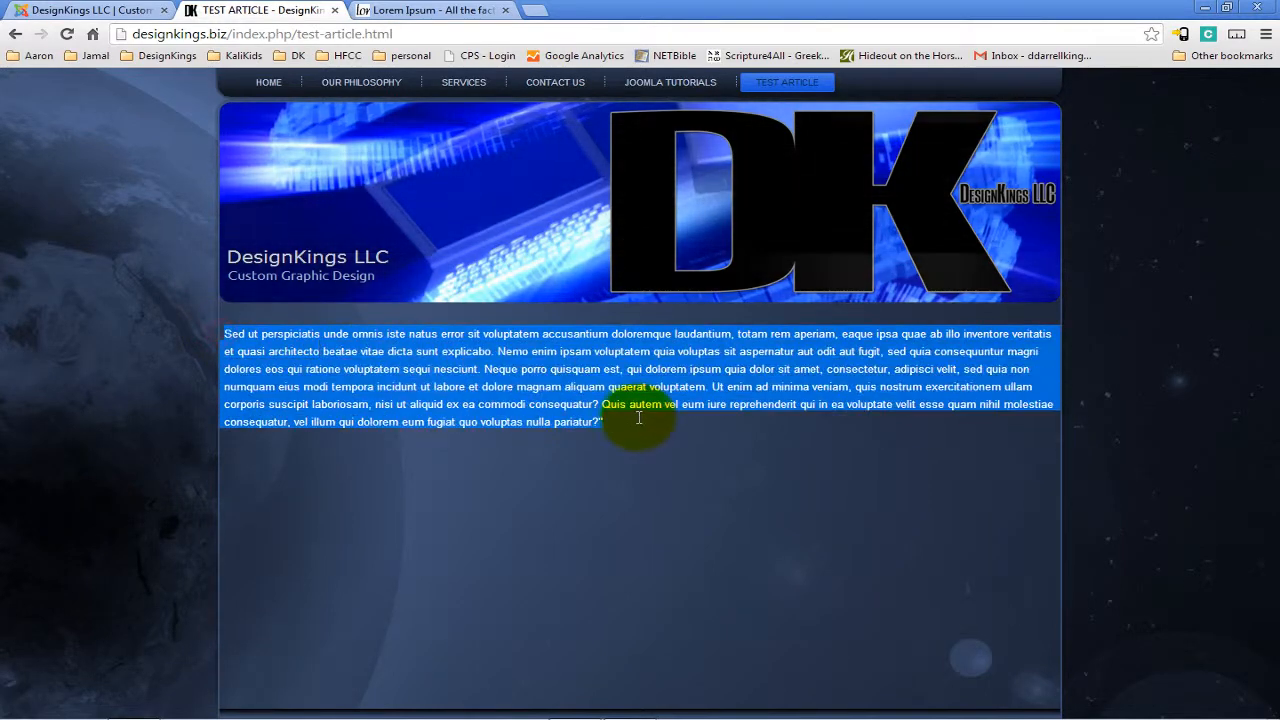
pyautogui.click(645, 428)
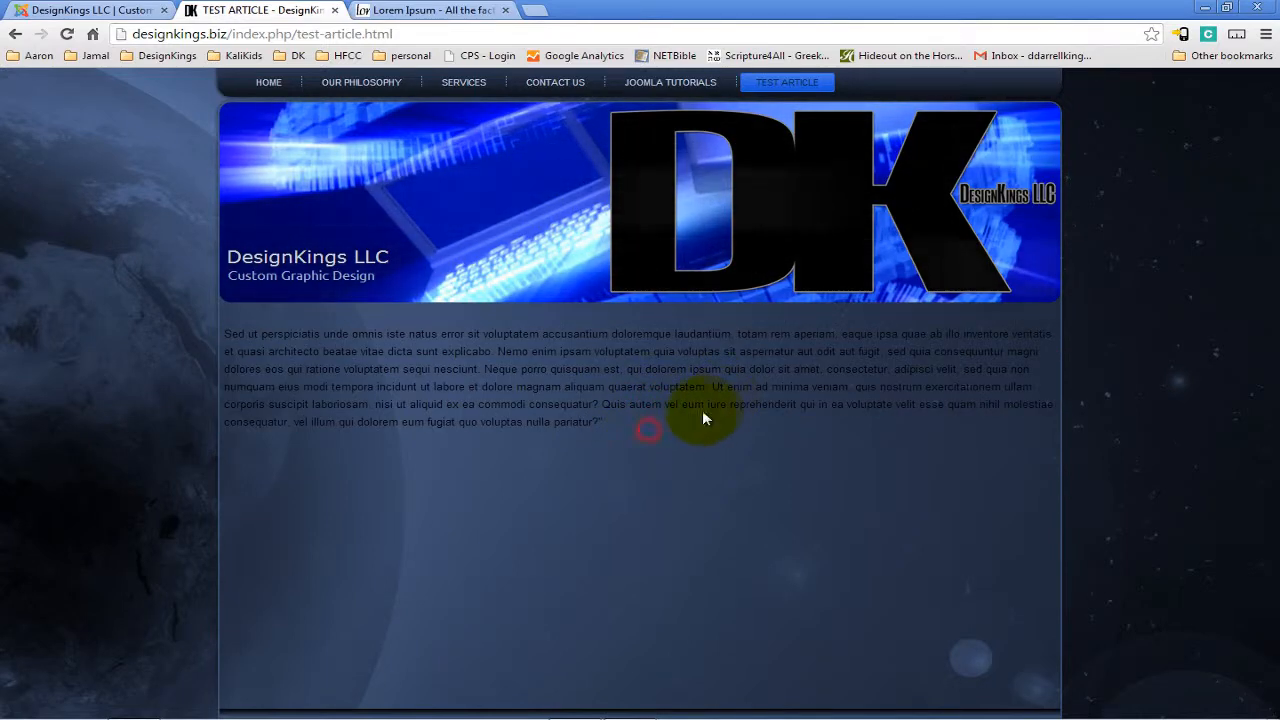
pyautogui.click(268, 82)
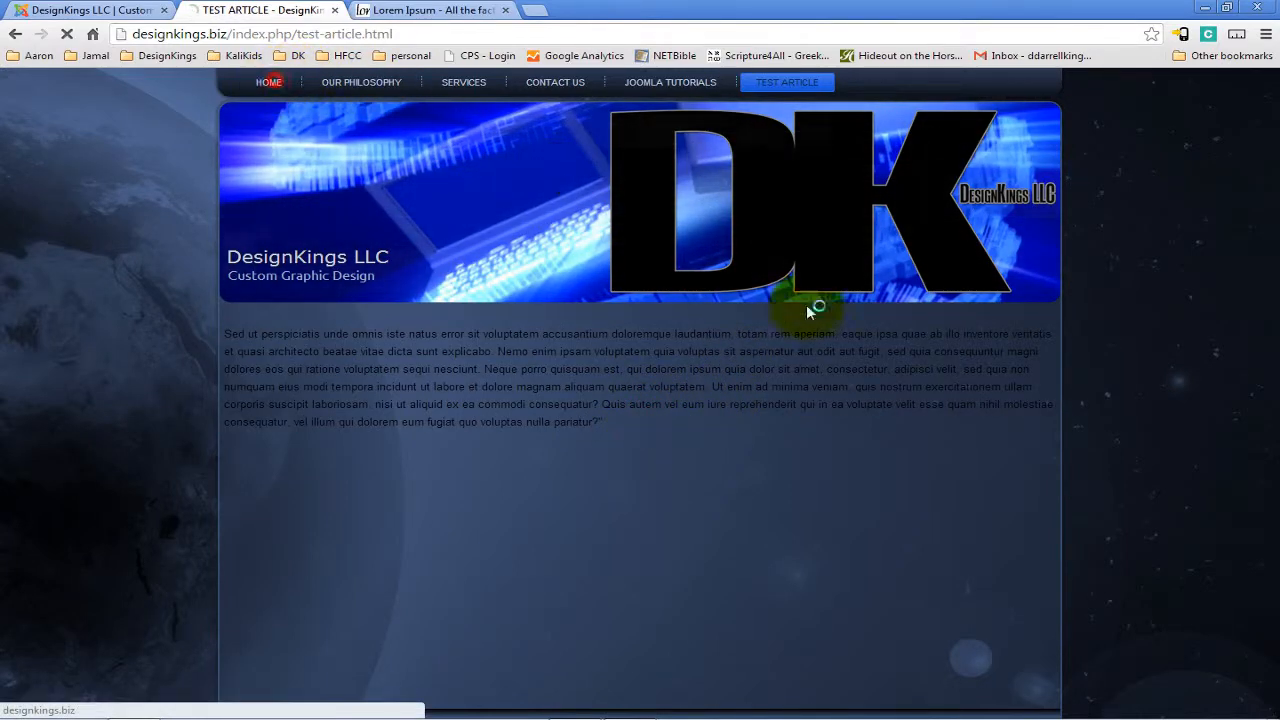